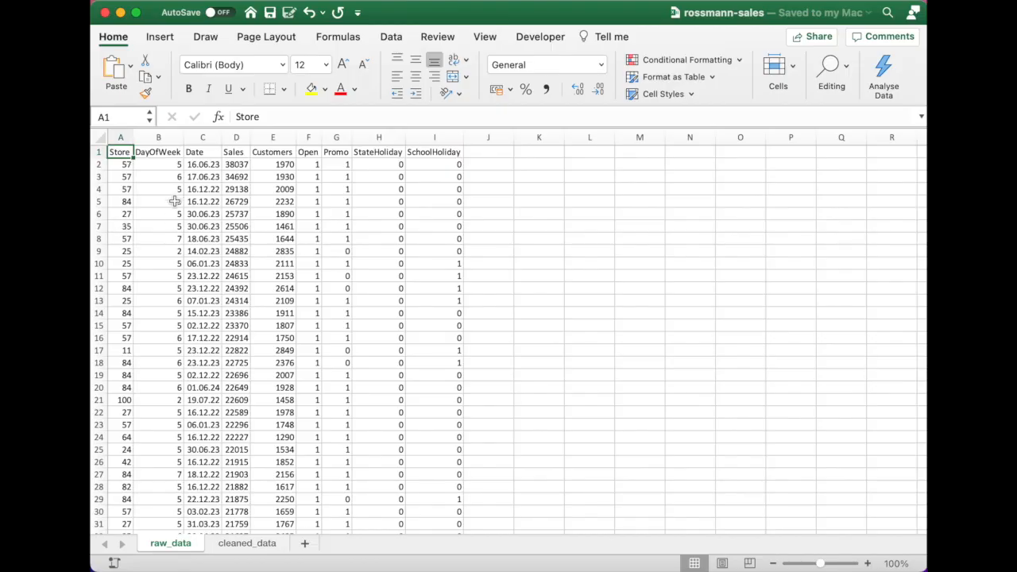
Step: Examine the DayOfWeek, Open, Promo, StateHoliday and SchoolHoliday columns of the raw_data sheet in the rossmann-sales workbook
left_click(166, 153)
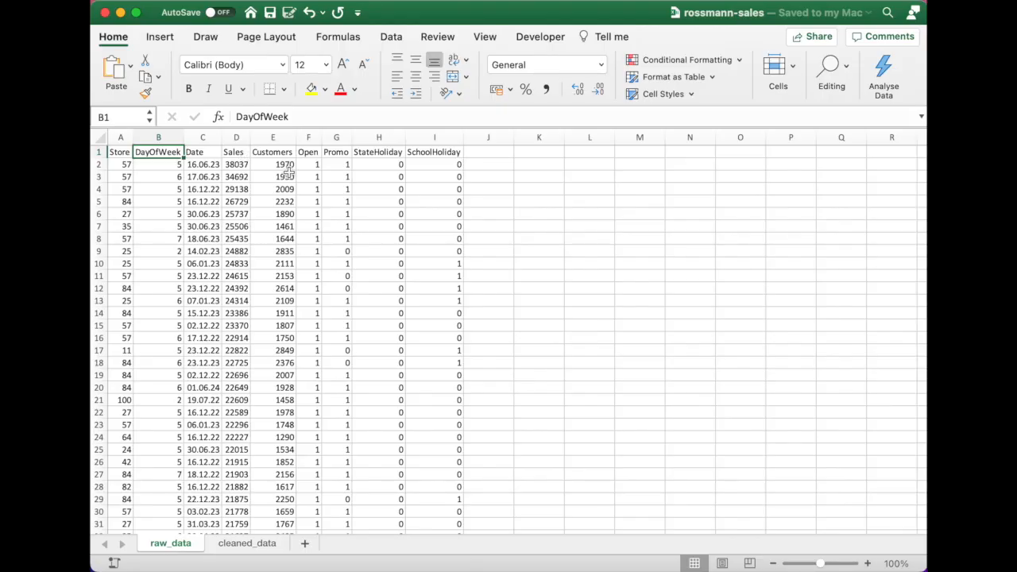
left_click(315, 154)
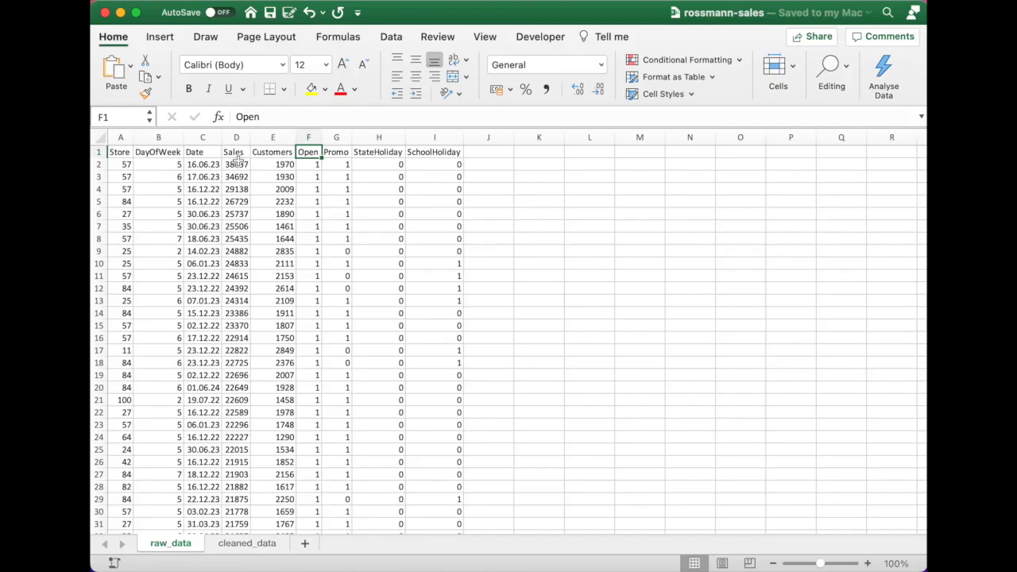
left_click_drag(345, 162, 343, 204)
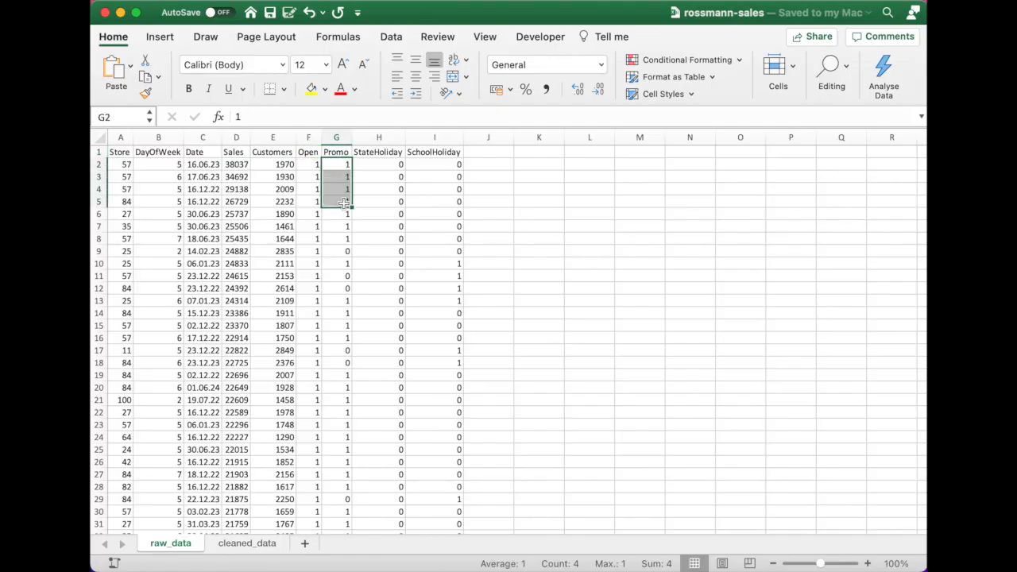
left_click(488, 215)
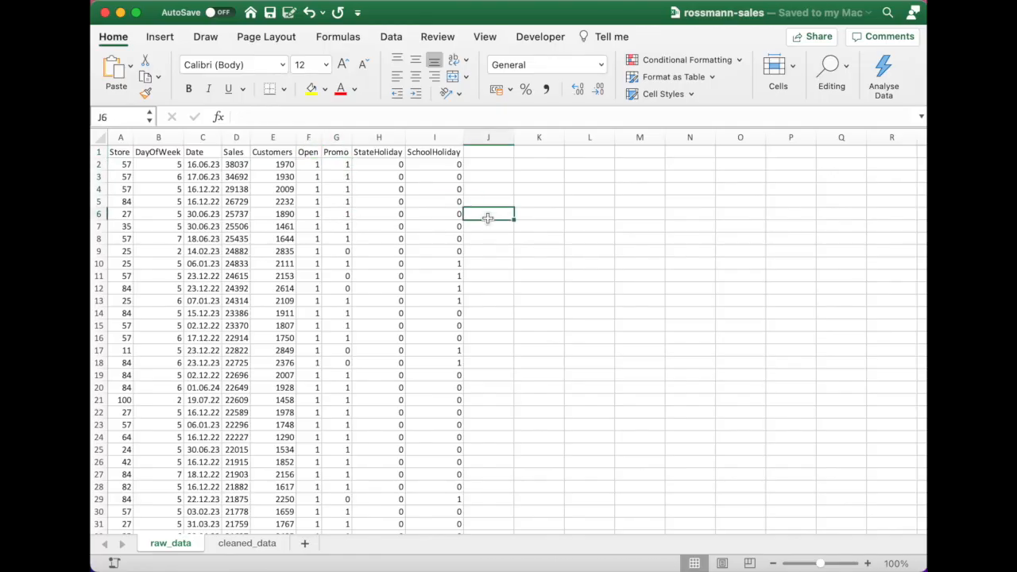
left_click(392, 155)
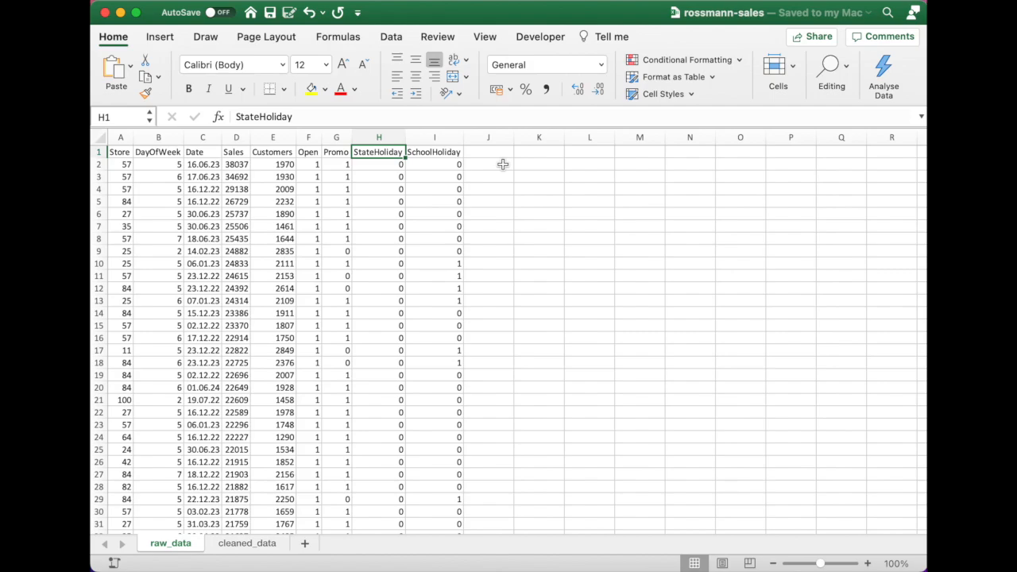
left_click(453, 152)
left_click_drag(457, 176, 458, 316)
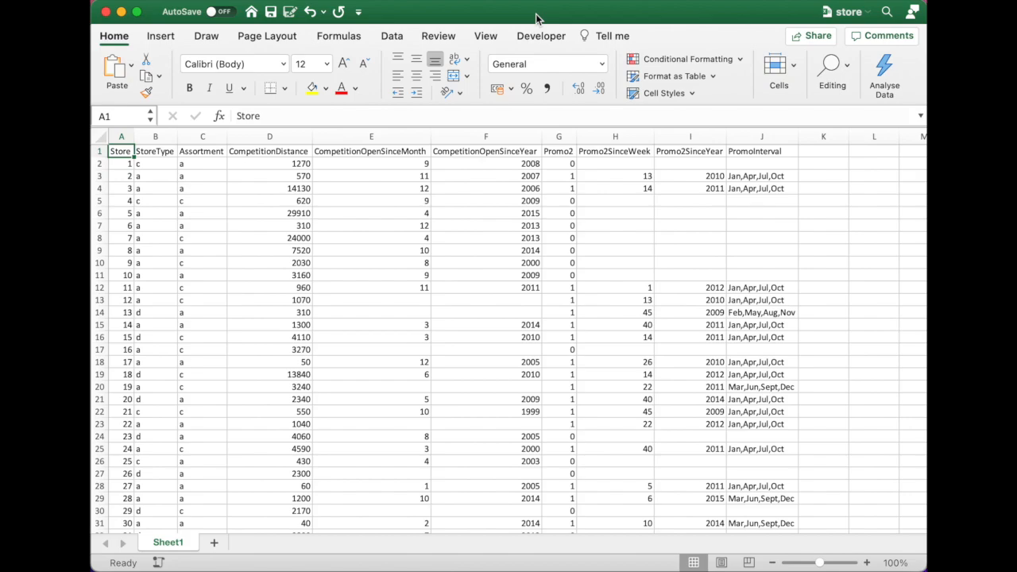
Step: Examine the competition distance and opening month and year columns in the store workbook, including the blank entries for stores 12 and 13
left_click(295, 151)
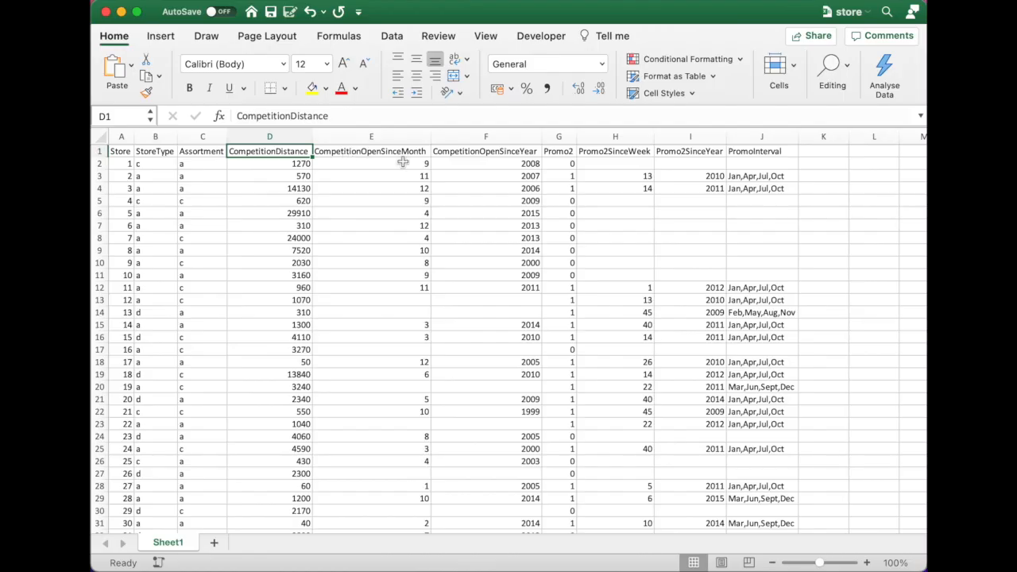
left_click_drag(433, 151, 397, 156)
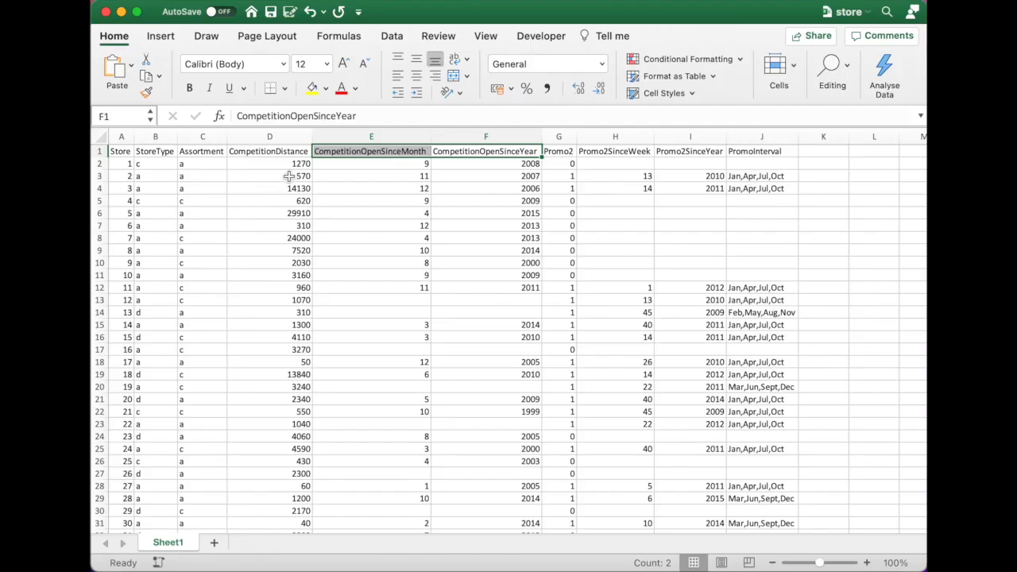
left_click(126, 164)
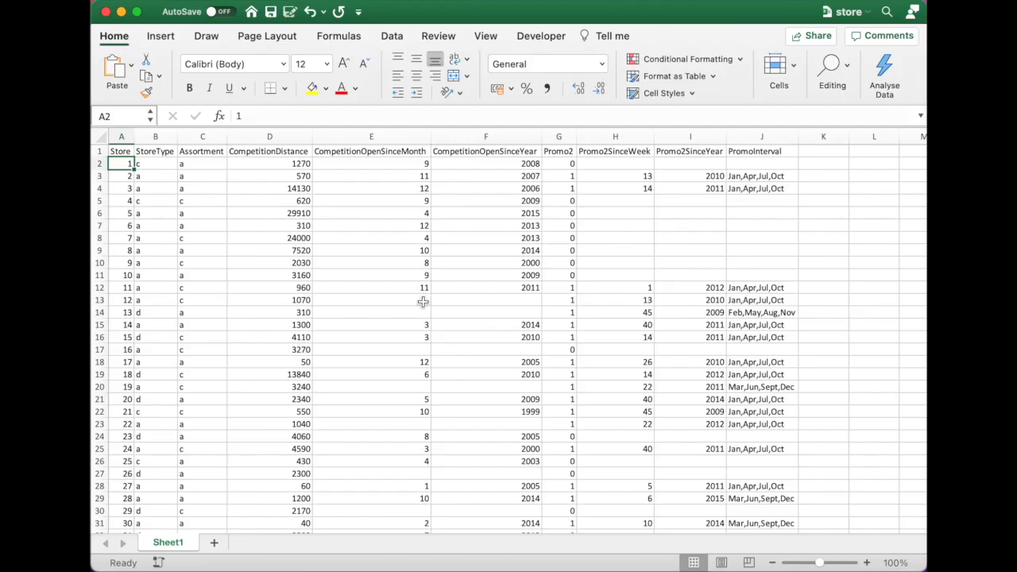
left_click_drag(423, 302, 446, 313)
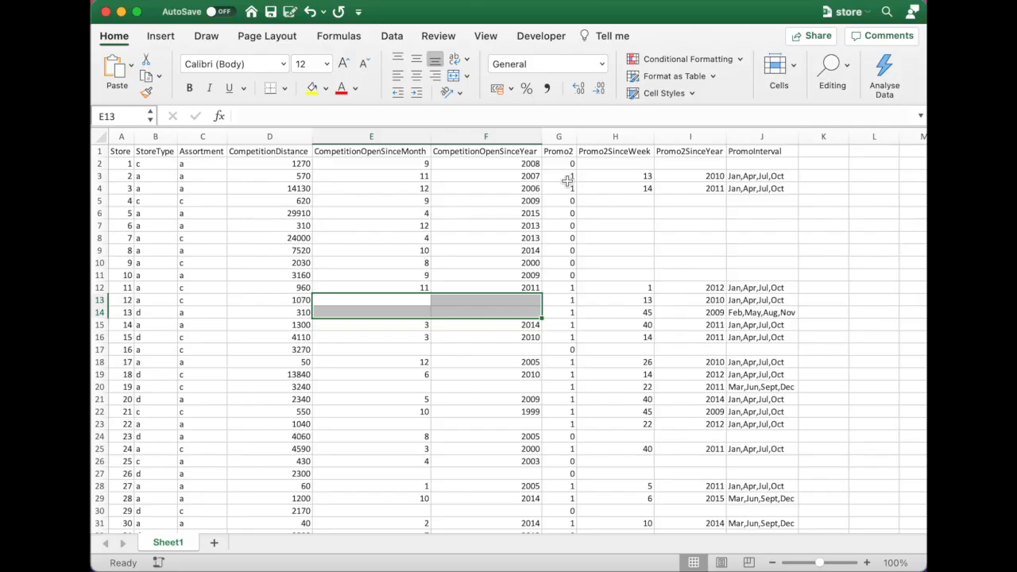
scroll(563, 171, "up", 2)
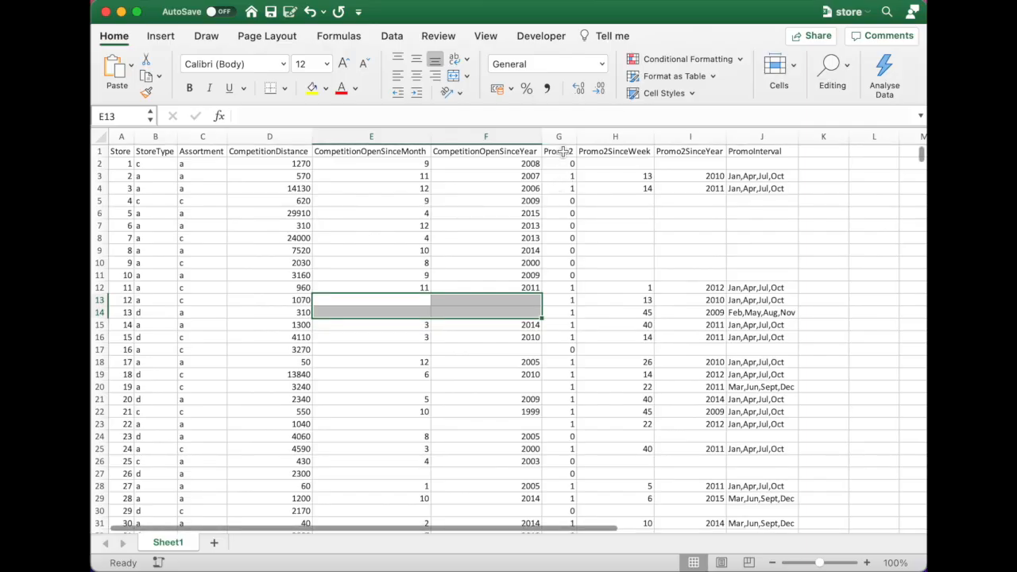
Step: Examine the Promo2 column together with its start week, start year and PromoInterval values, comparing participating and non-participating stores
left_click(562, 151)
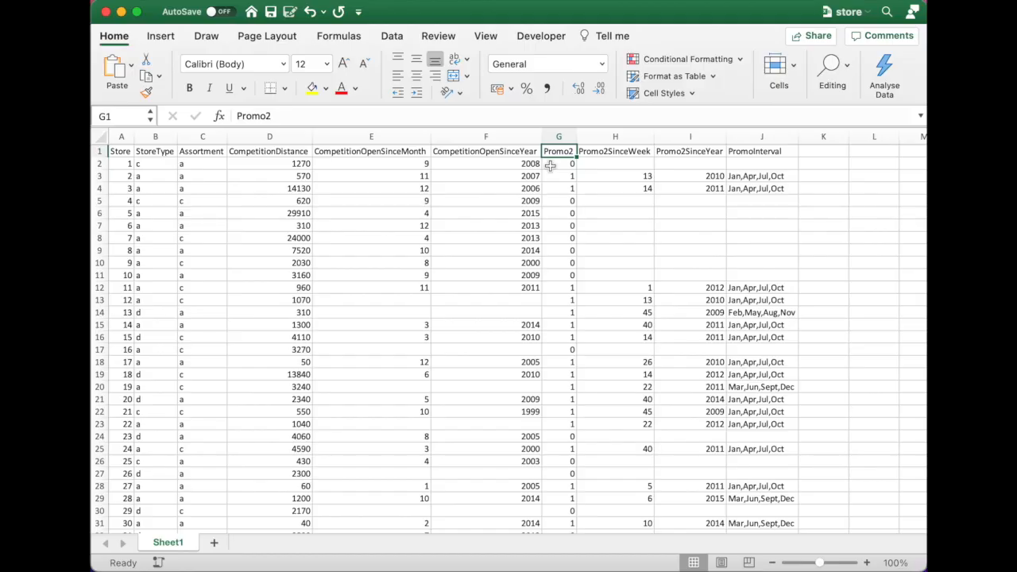
left_click(126, 164)
left_click(558, 164)
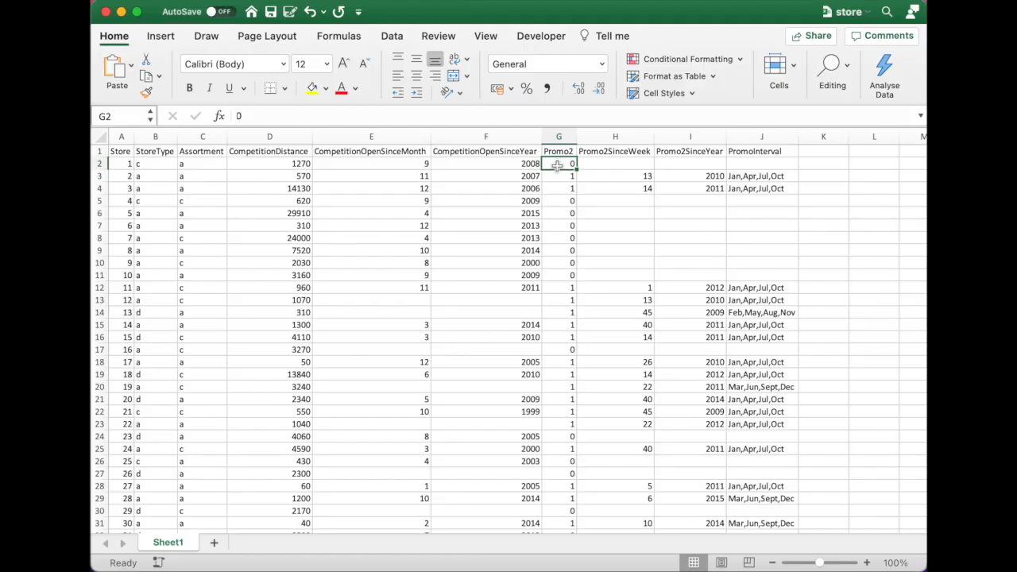
left_click(559, 178)
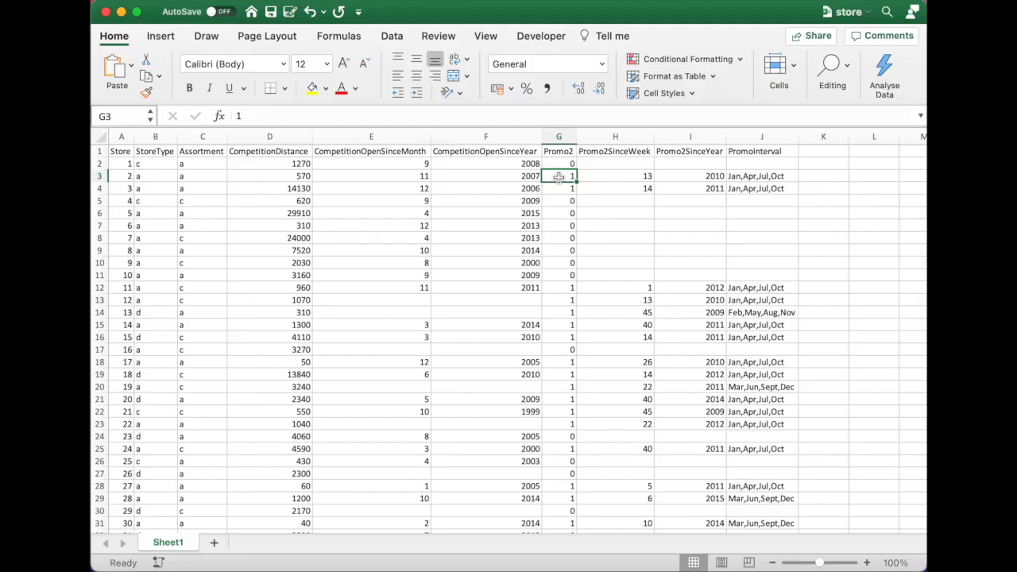
left_click_drag(692, 175, 640, 176)
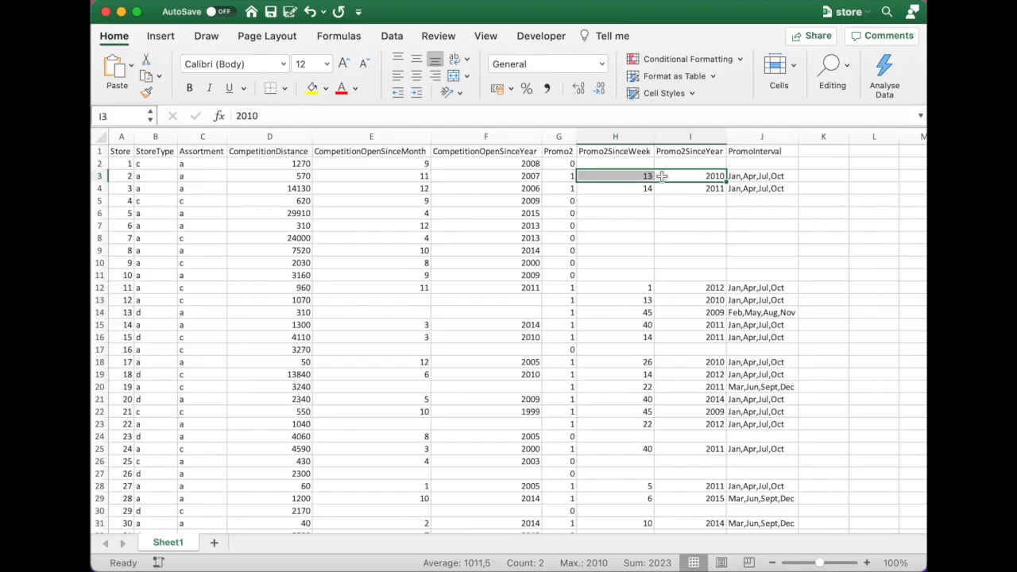
left_click(761, 179)
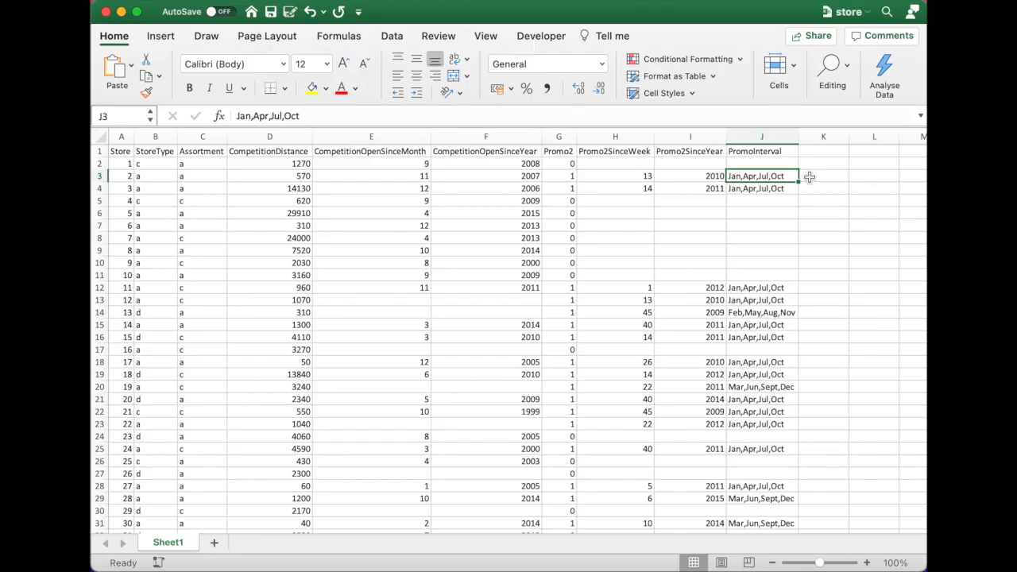
left_click(759, 314)
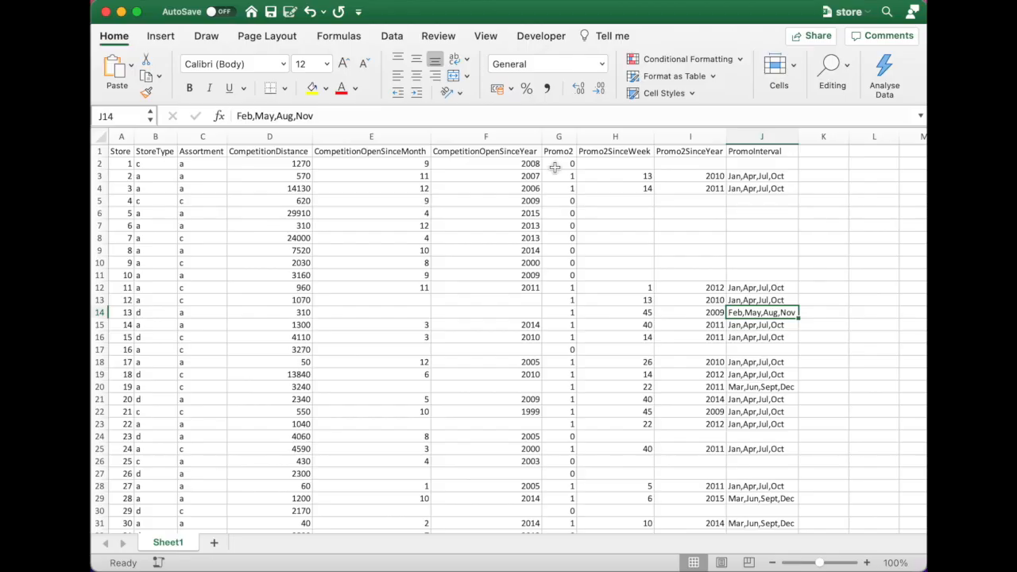
left_click_drag(627, 165, 679, 169)
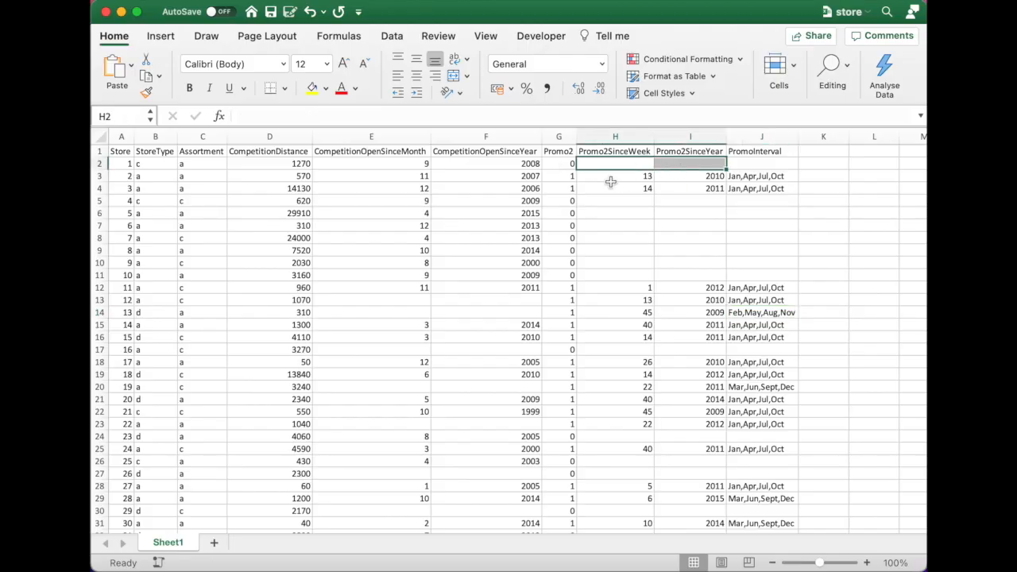
left_click_drag(585, 175, 740, 196)
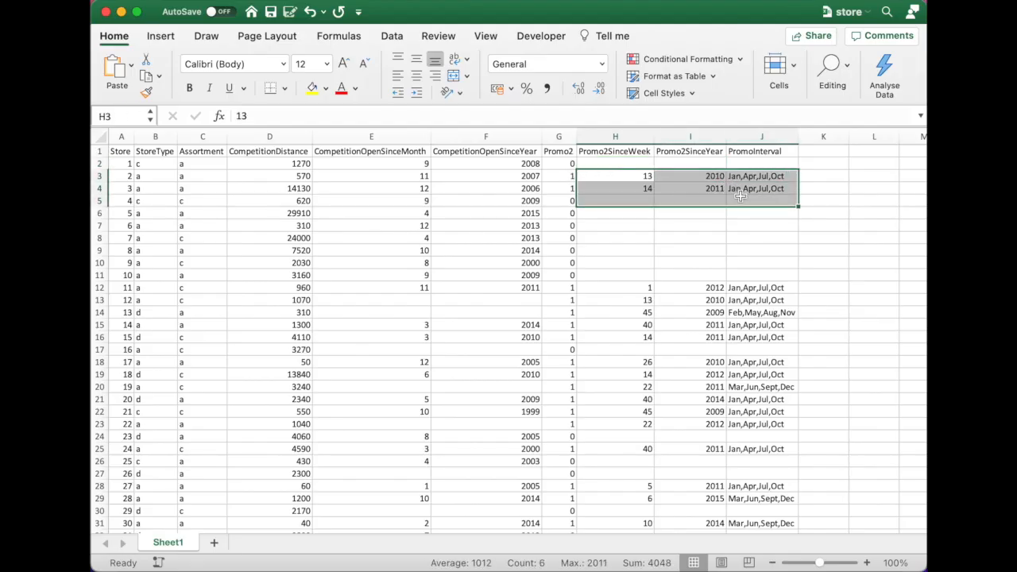
Step: Minimize the store workbook and return to the raw_data sheet of the rossmann-sales workbook
key("super+Tab")
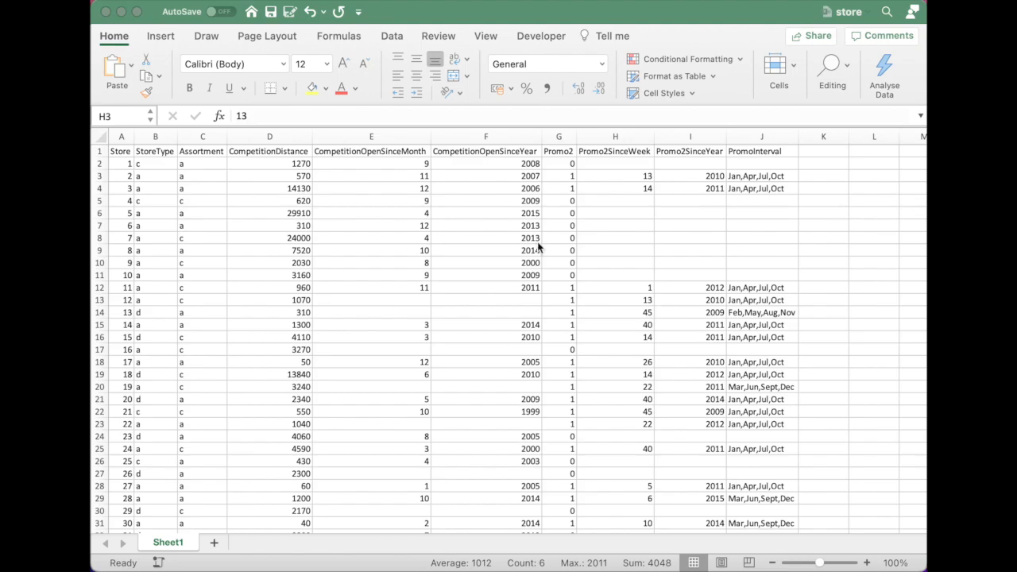
left_click(568, 21)
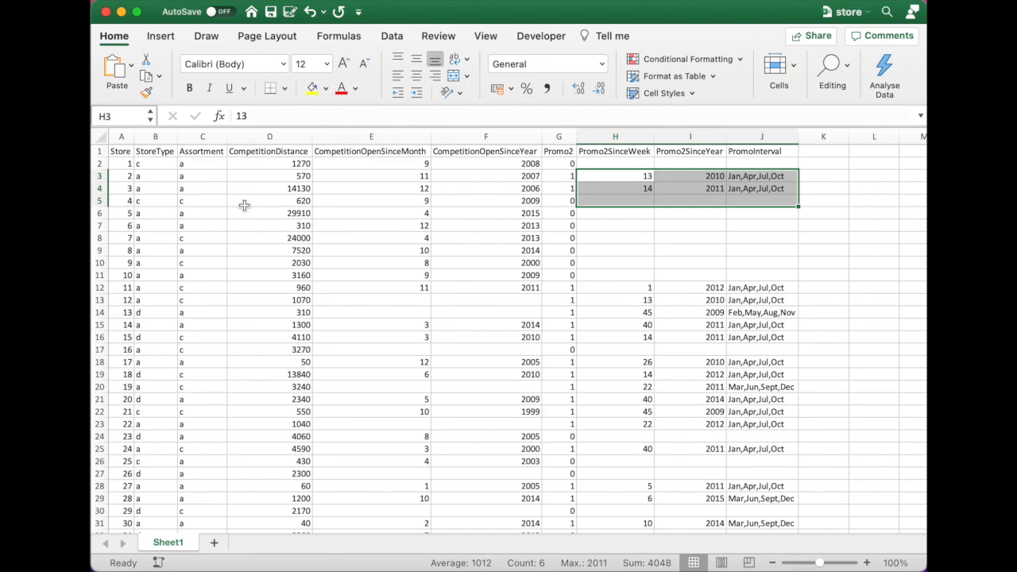
left_click(122, 13)
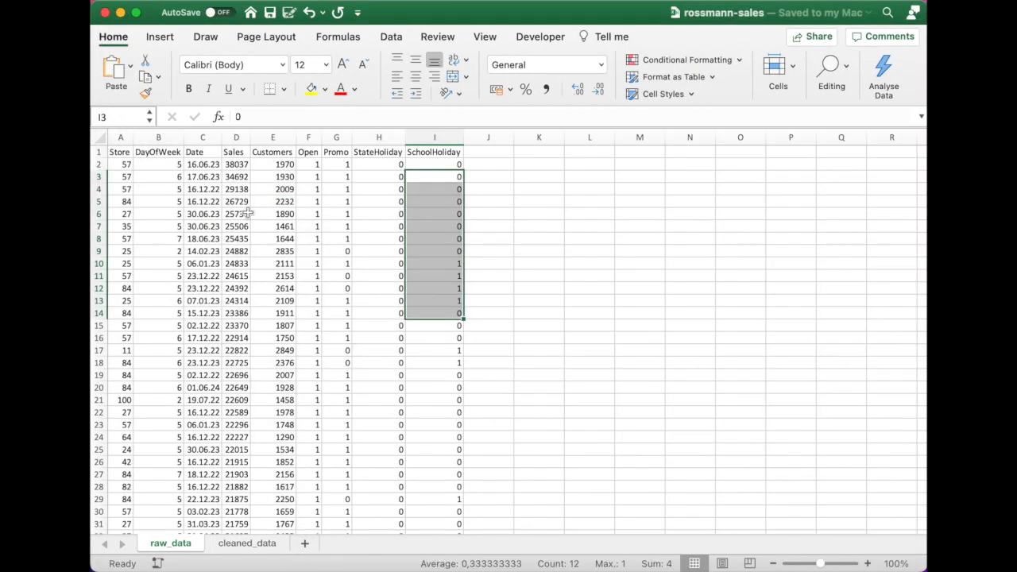
left_click(304, 254)
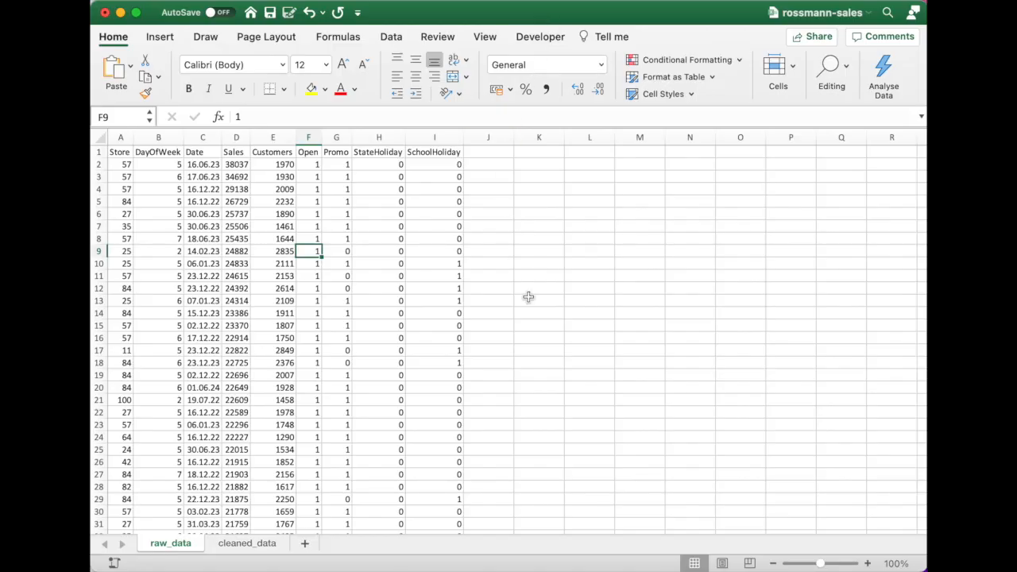
Step: Replace every "a" in the store workbook's Assortment column with "basic"
left_click(872, 570)
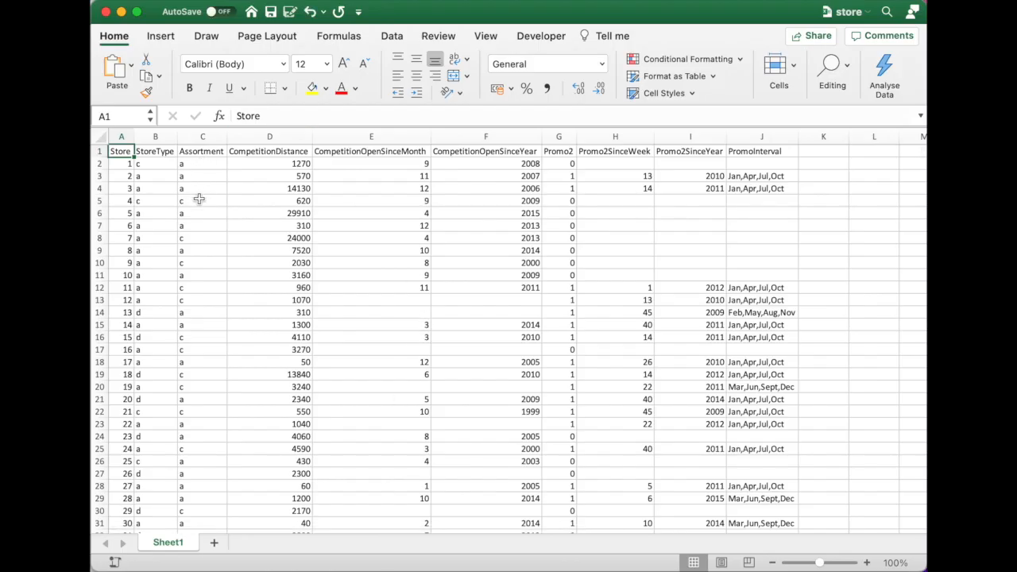
left_click(203, 163)
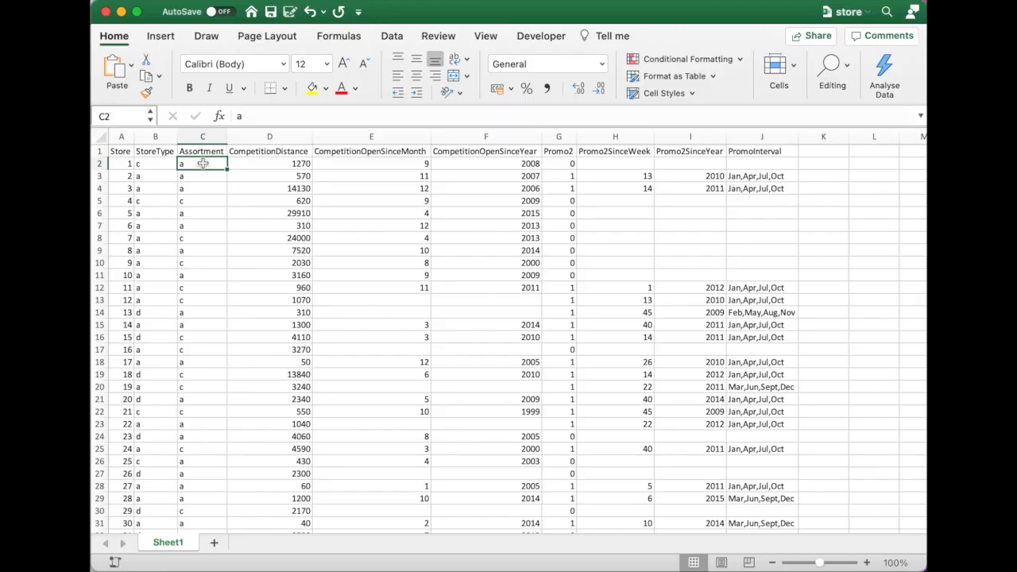
left_click(207, 135)
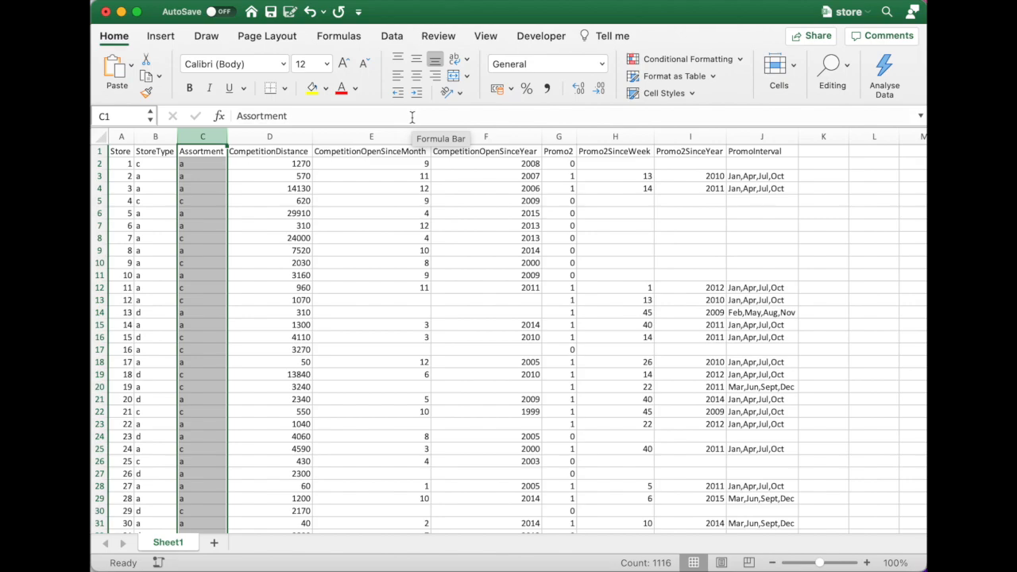
key("ctrl+h")
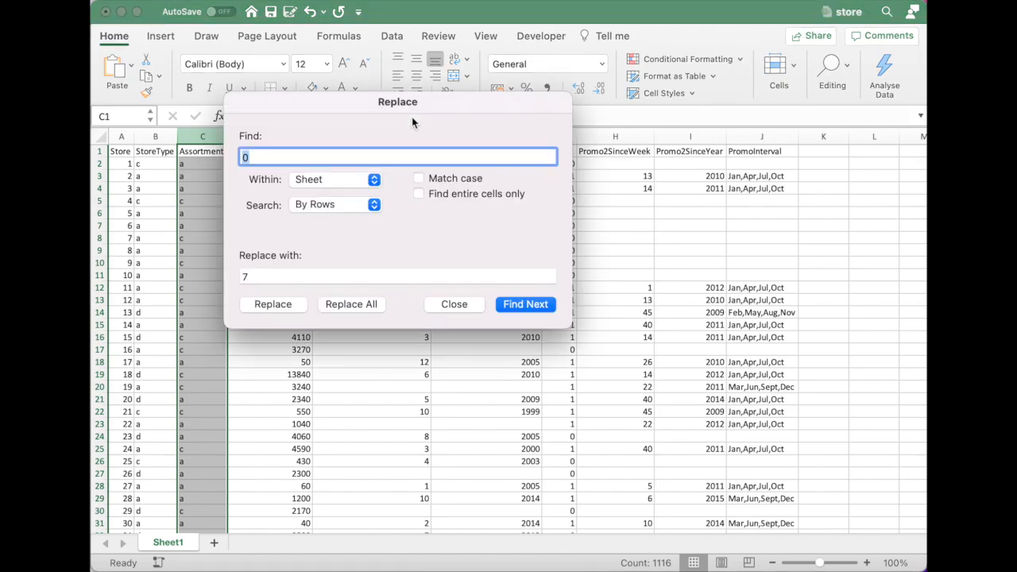
type("a")
left_click(284, 276)
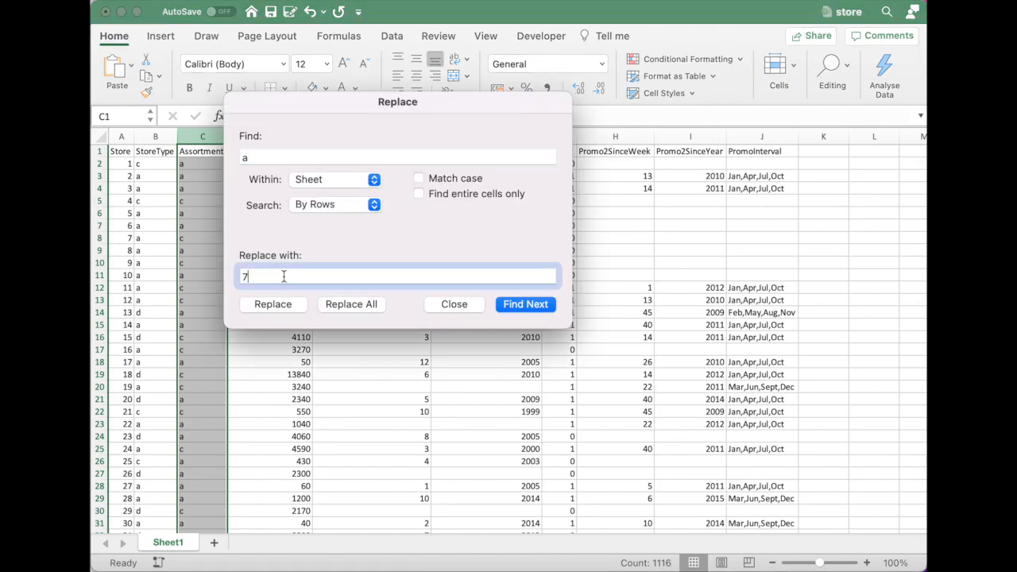
type("basic")
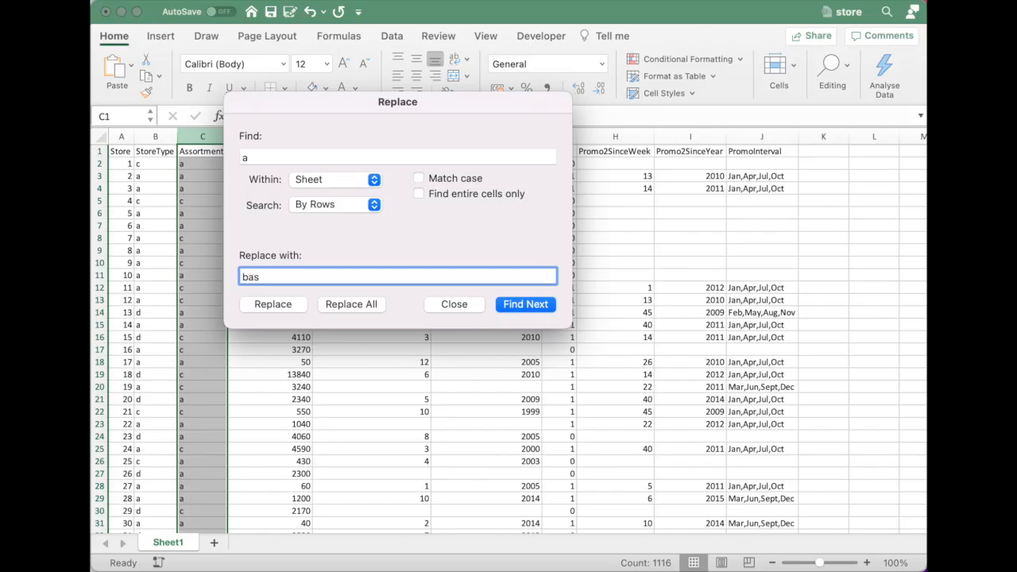
left_click(348, 303)
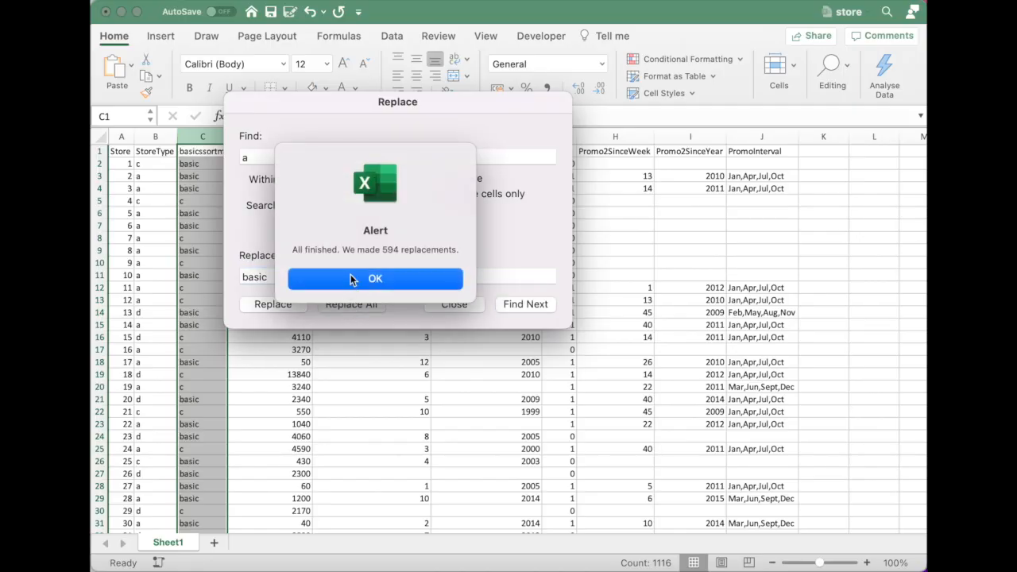
left_click(372, 280)
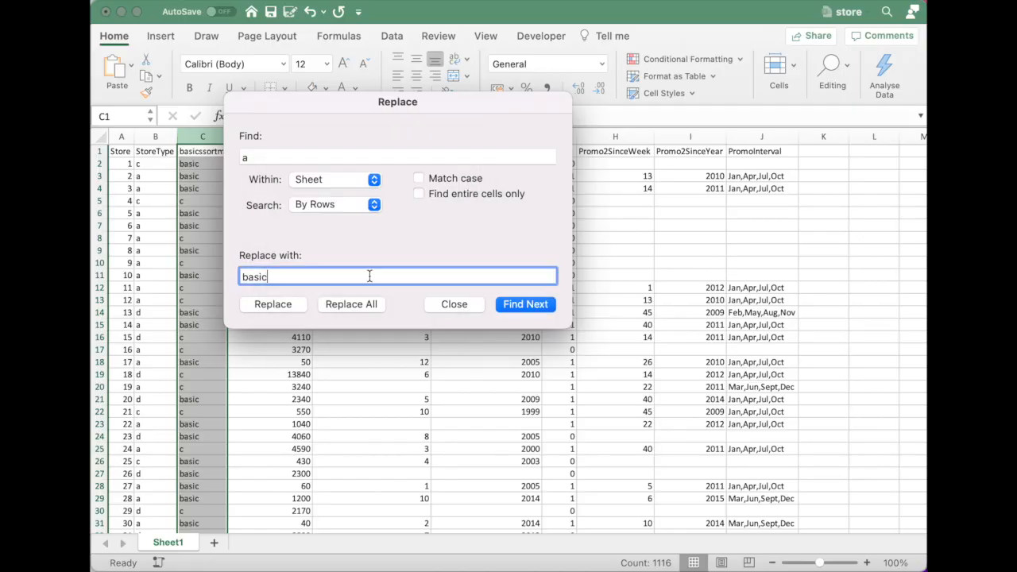
Step: Replace every "b" in the Assortment column with "extra", matching entire cells only
double_click(282, 159)
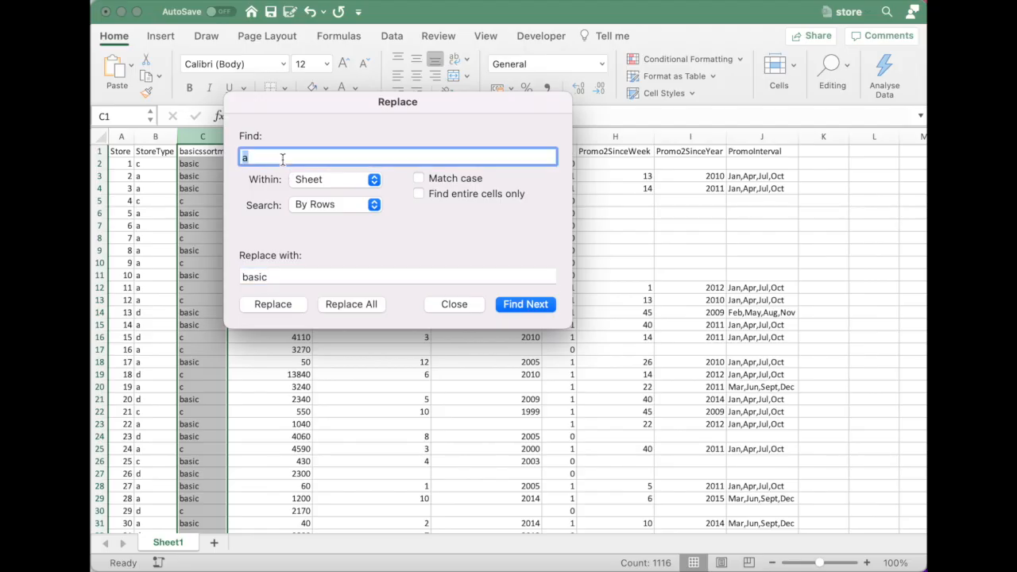
type("b")
double_click(284, 273)
type("ex")
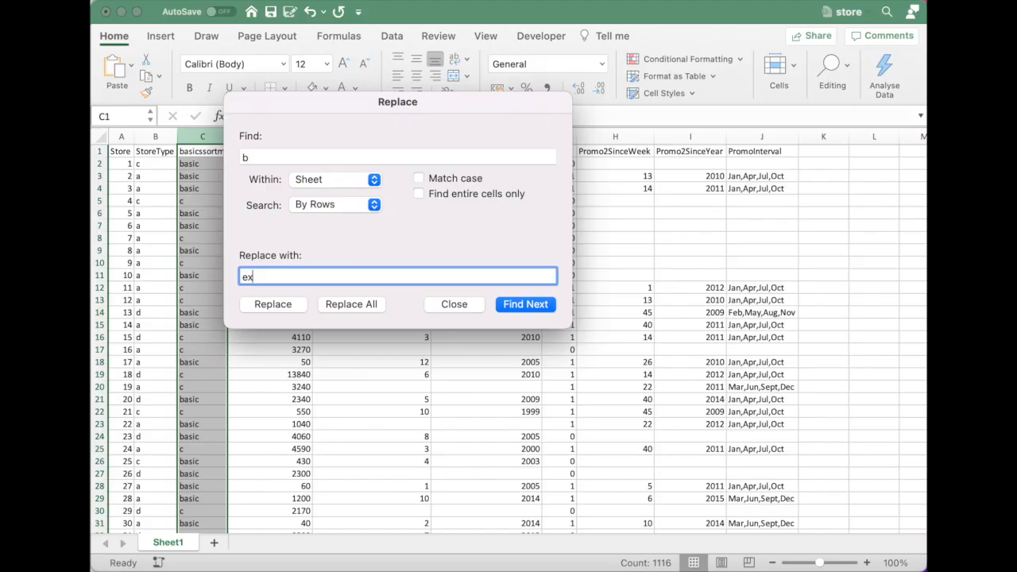
type("tra")
left_click(419, 195)
left_click(518, 305)
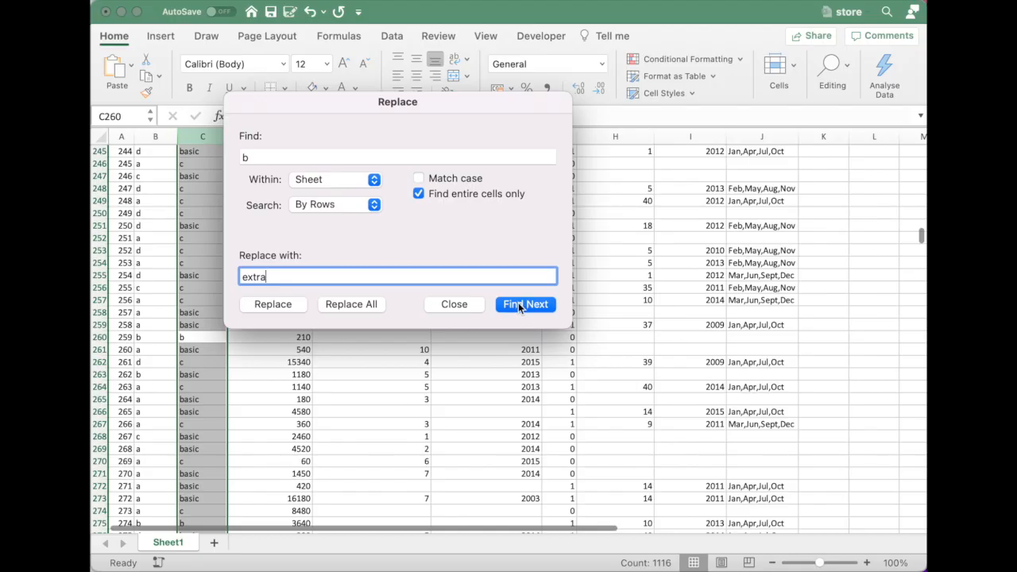
left_click(373, 304)
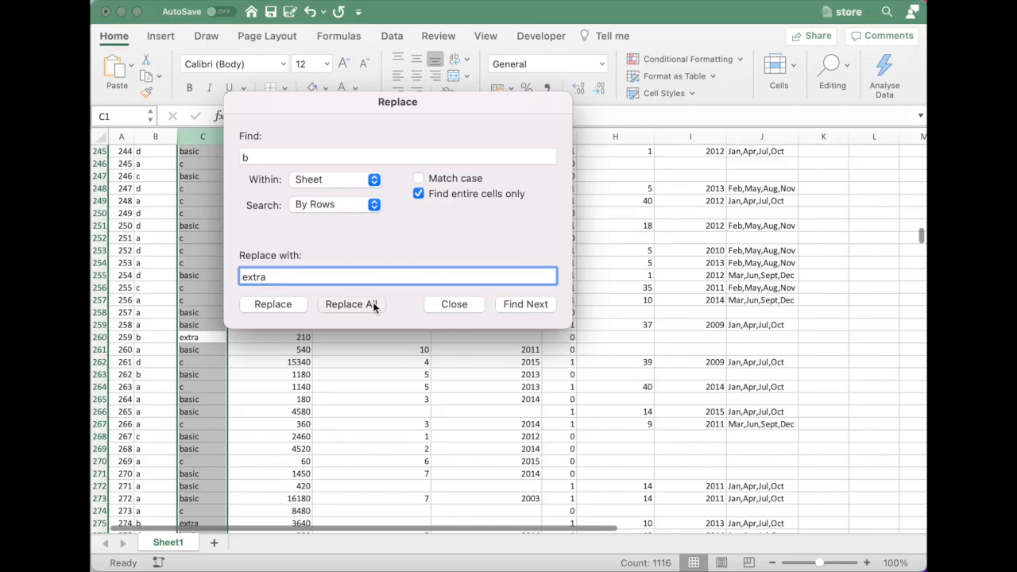
Step: Replace every "c" in the store workbook's Assortment column with "extended", matching entire cells only, and close the Replace dialog
left_click(388, 277)
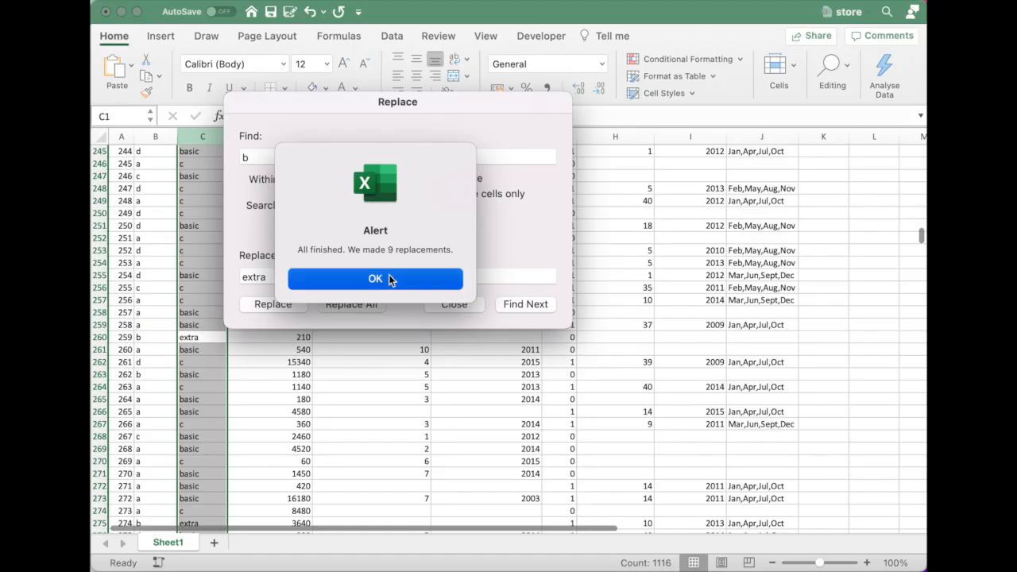
left_click(264, 159)
key("BackSpace")
type("c")
left_click(274, 273)
key("BackSpace")
key("BackSpace")
type("endde")
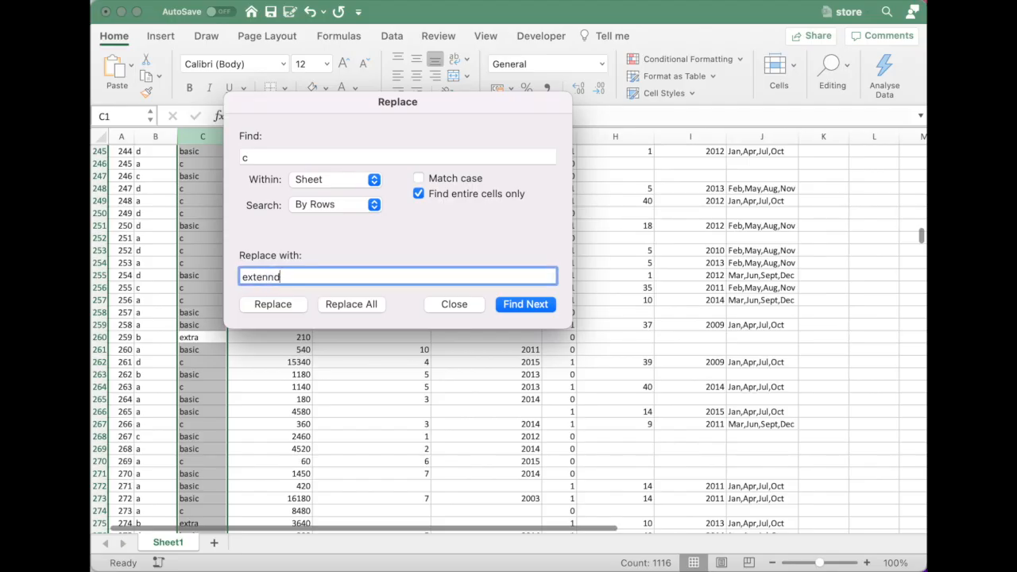
key("BackSpace")
key("BackSpace")
type("ed")
left_click(539, 309)
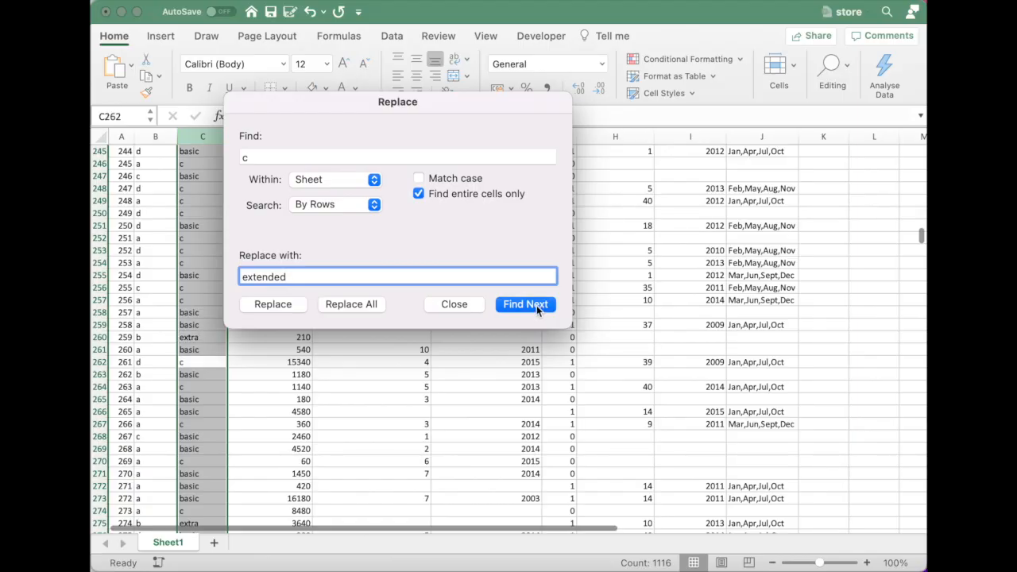
left_click(355, 304)
left_click(374, 284)
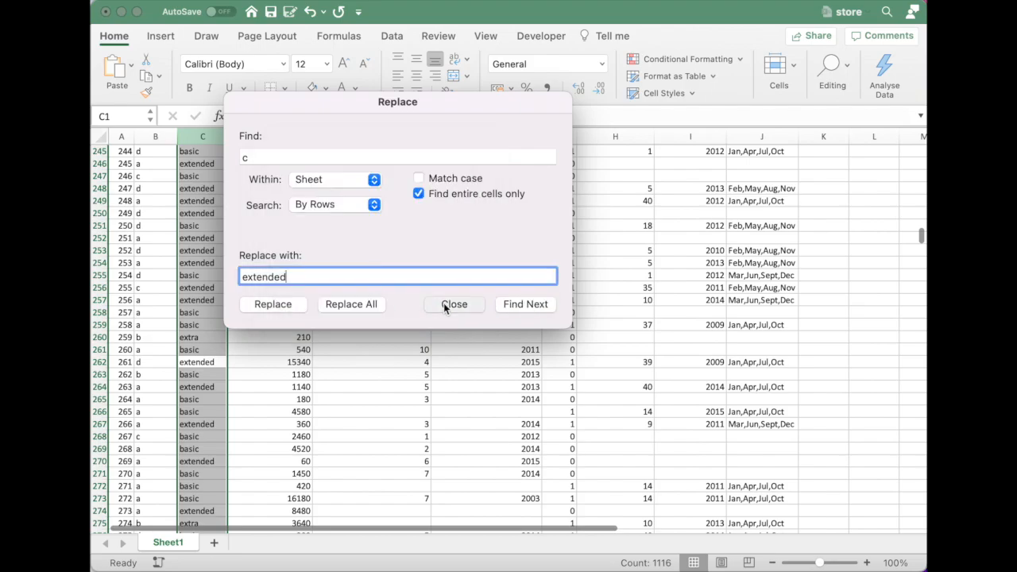
left_click(444, 303)
Step: Correct the header in cell C1 of the store workbook to "Assortment"
scroll(229, 244, "up", 10)
scroll(229, 243, "up", 20)
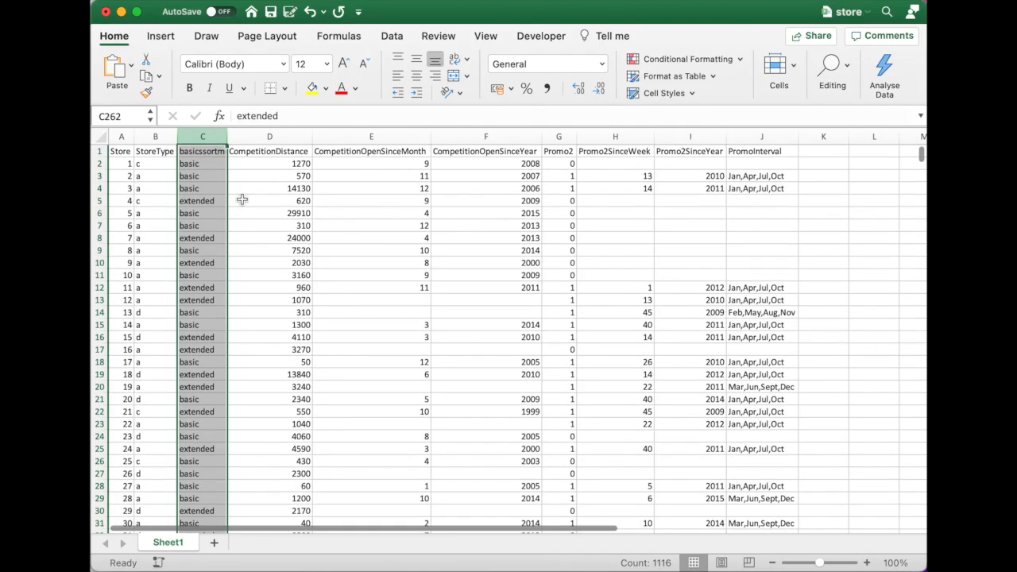
left_click(204, 151)
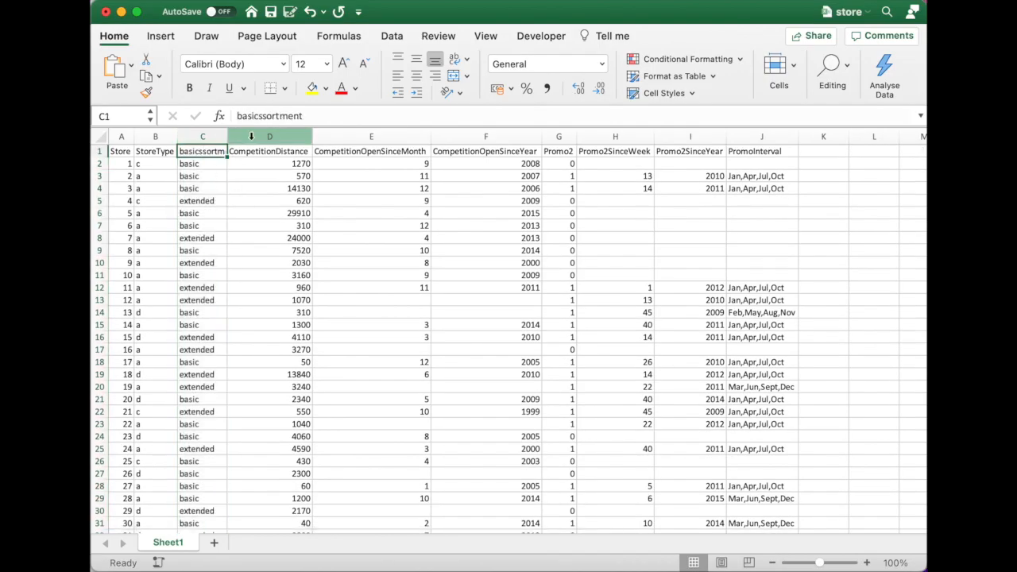
left_click_drag(259, 118, 235, 116)
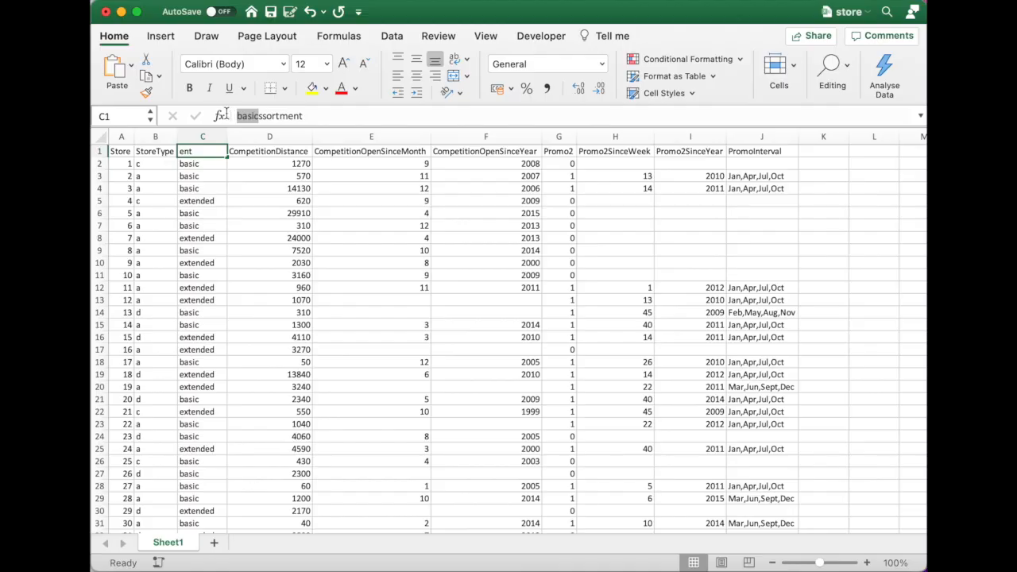
type("A")
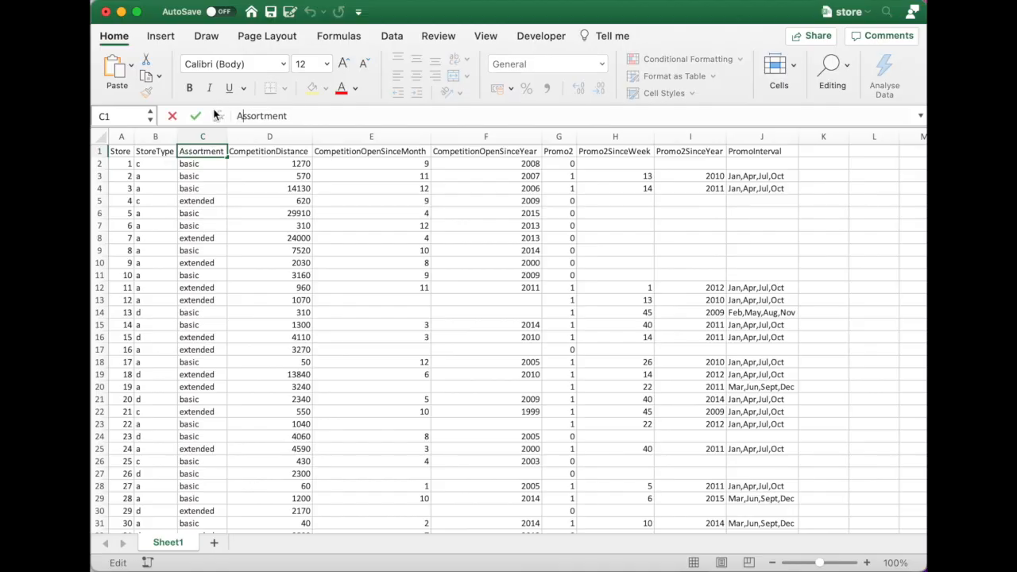
key("Return")
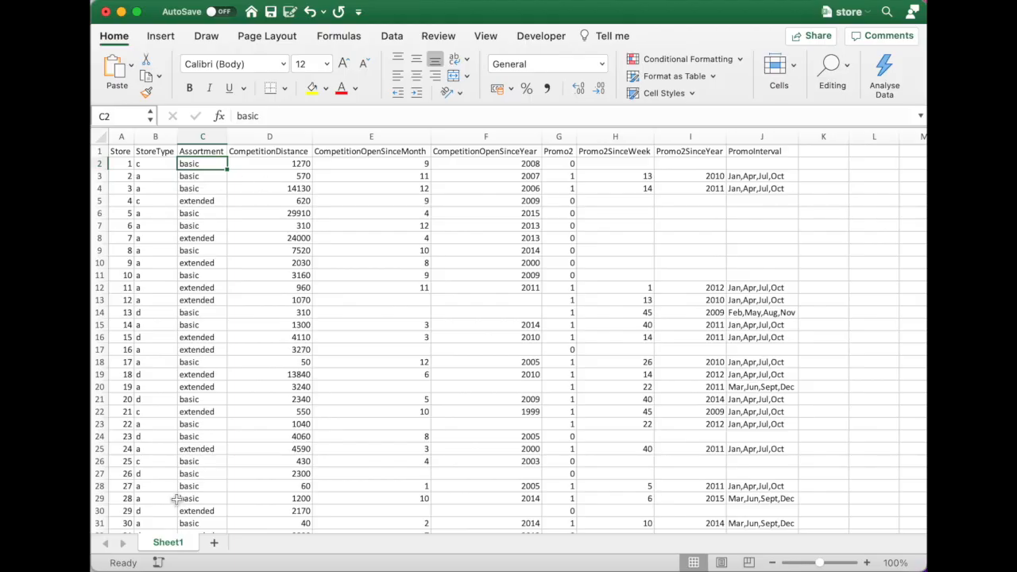
Step: Copy columns A to J of the store workbook and return to the rossmann-sales workbook
left_click_drag(123, 136, 747, 152)
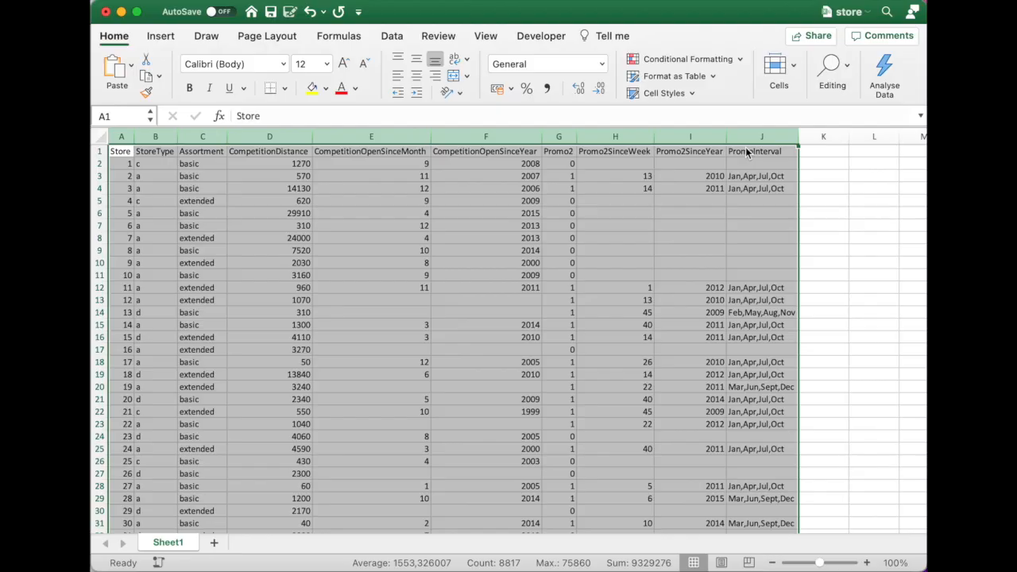
key("super+c")
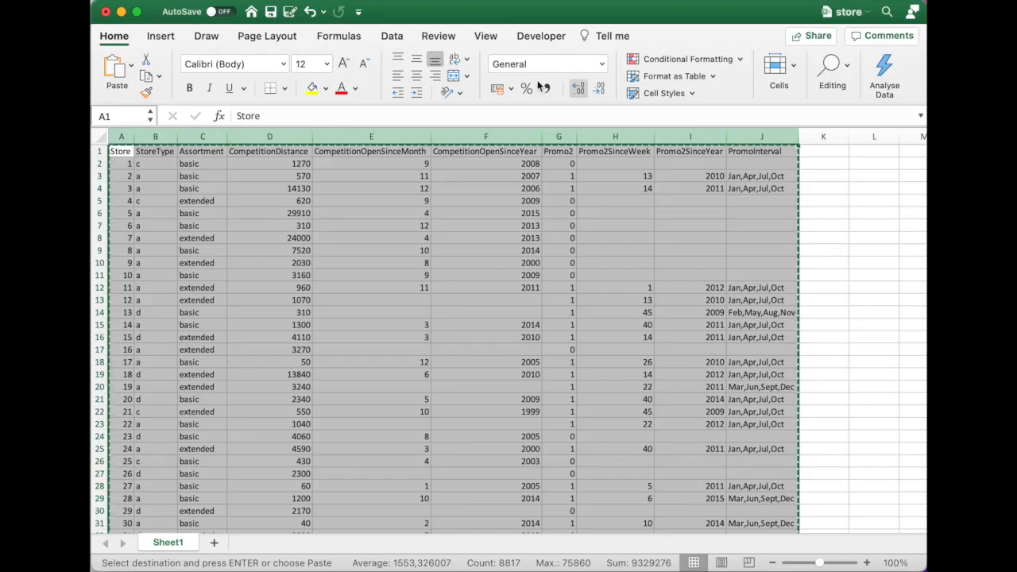
left_click(121, 12)
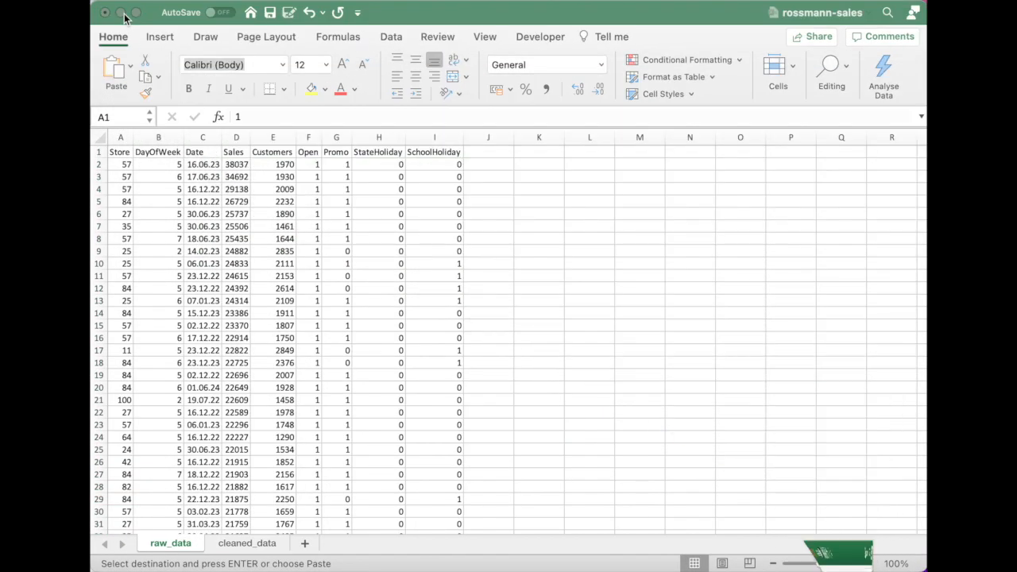
Step: Add a new sheet after raw_data in the rossmann-sales workbook and name it "store-data"
left_click(304, 543)
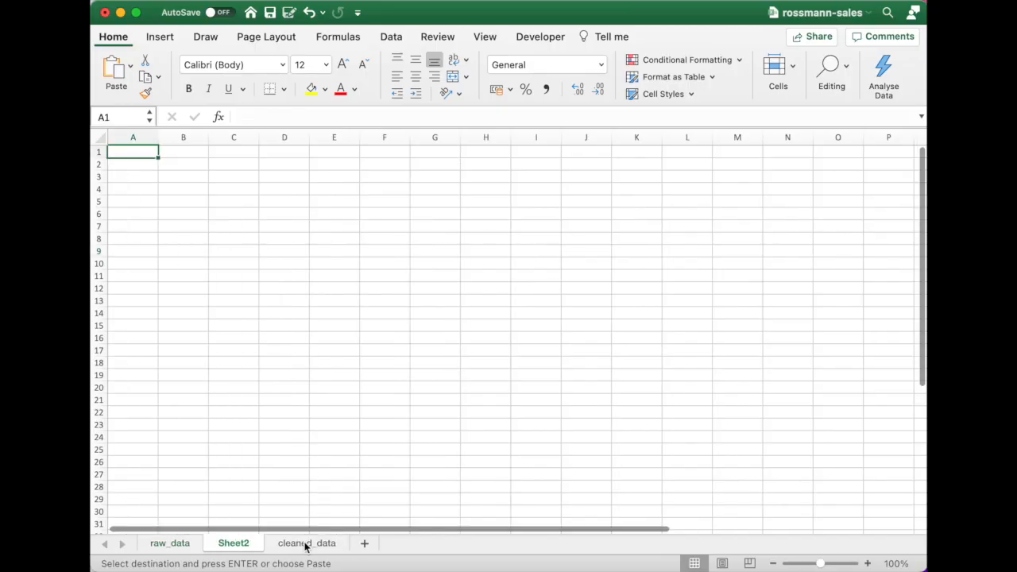
double_click(243, 544)
type("store")
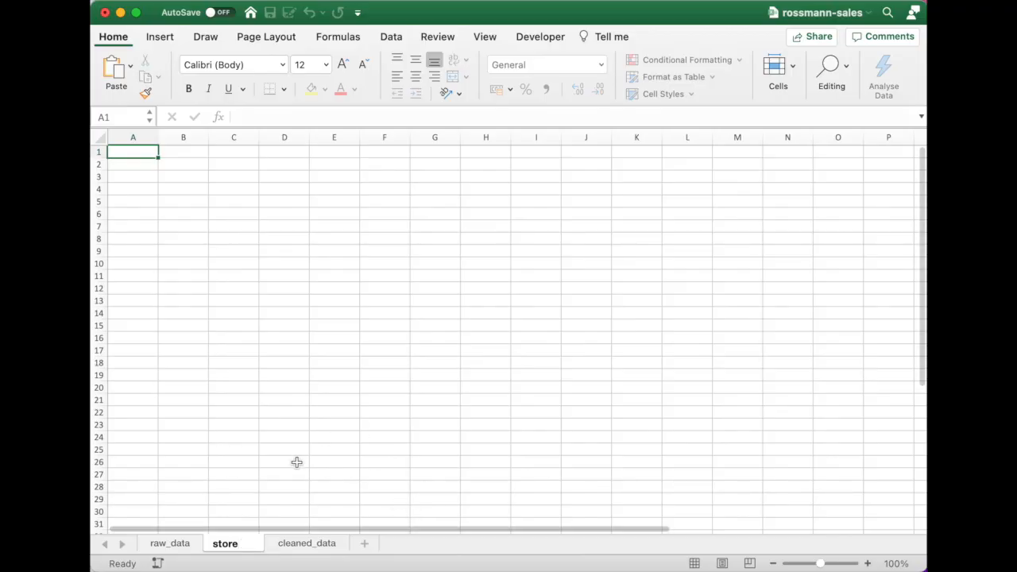
type("-dta")
key("Left")
key("Left")
type("a")
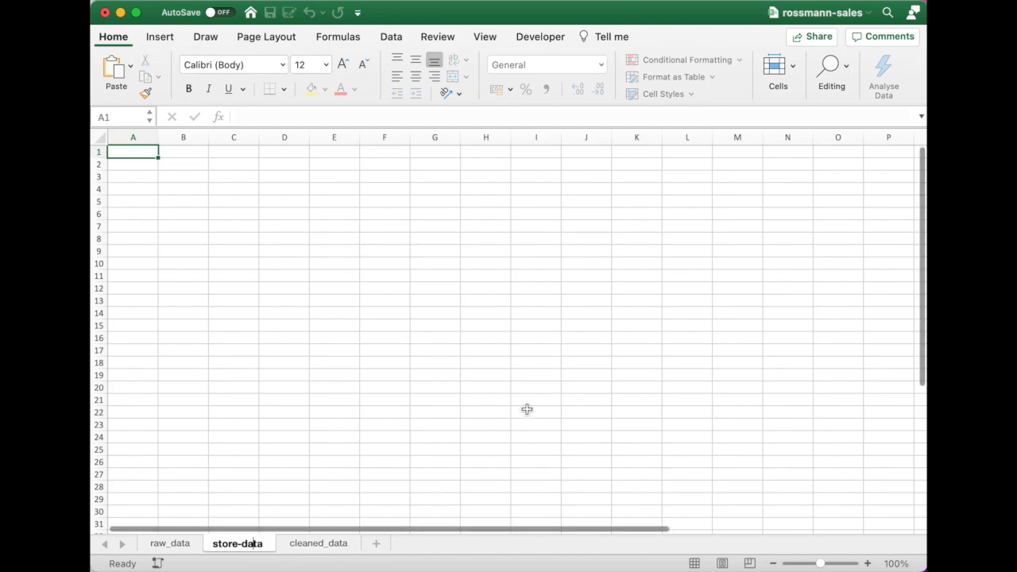
Step: Paste the copied store columns into the store-data sheet, starting at cell A1
left_click(180, 155)
left_click(138, 156)
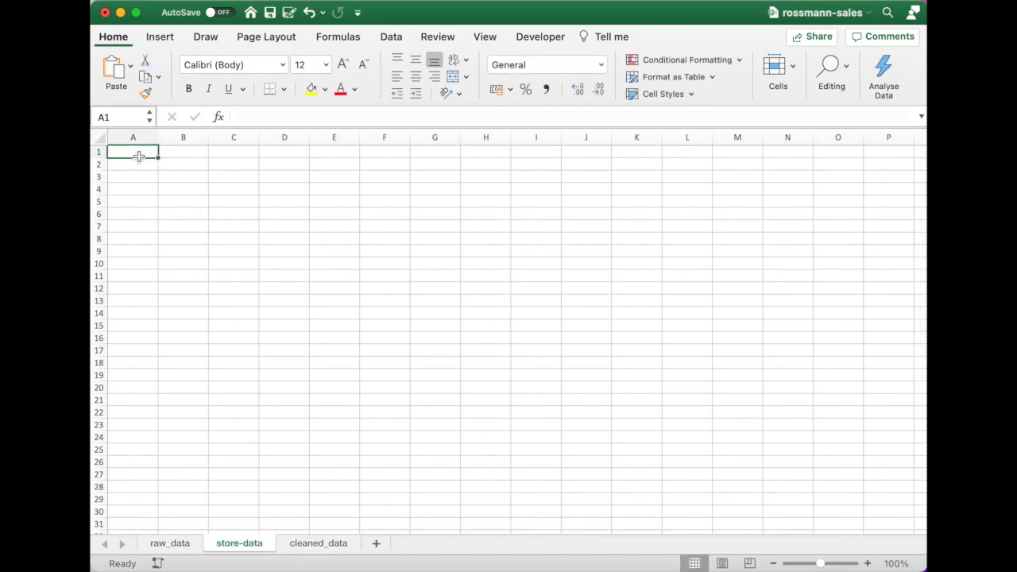
key("super+v")
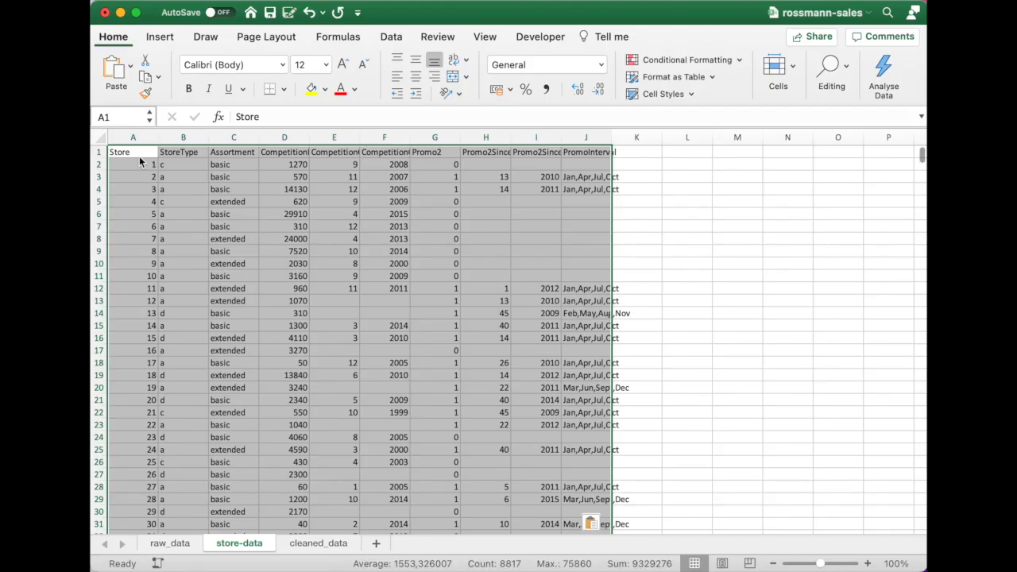
Step: Rename the raw_data sheet as "sales-data"
left_click(169, 543)
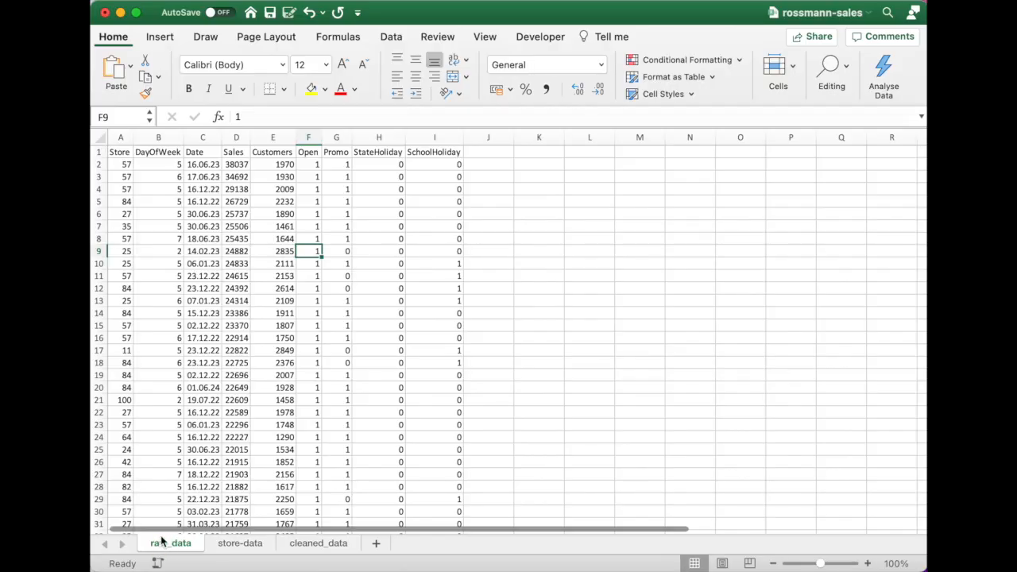
double_click(164, 543)
left_click(165, 544)
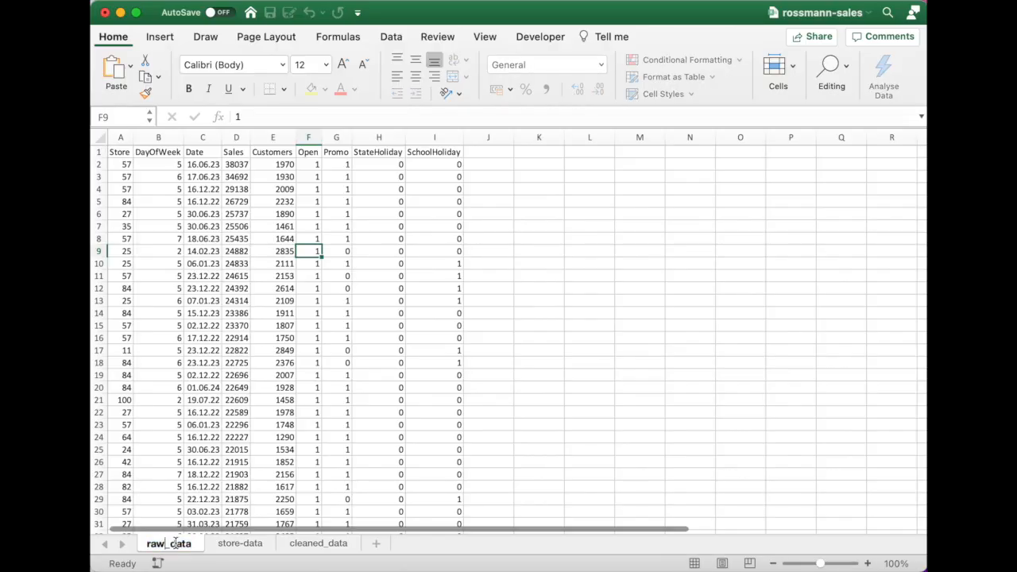
key("shift+Left")
key("shift+Left")
key("shift+Left")
type("sal")
type("es")
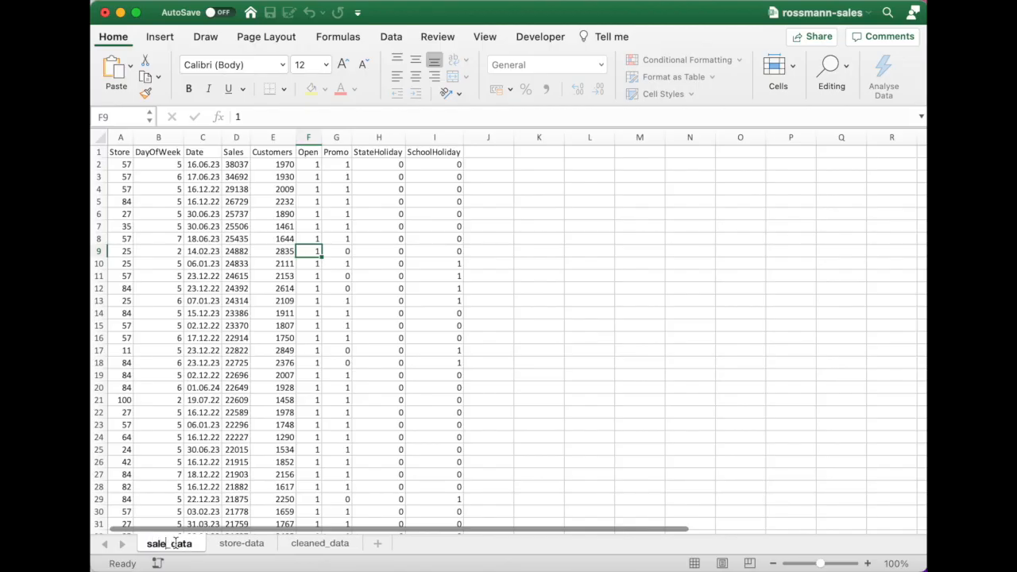
key("Return")
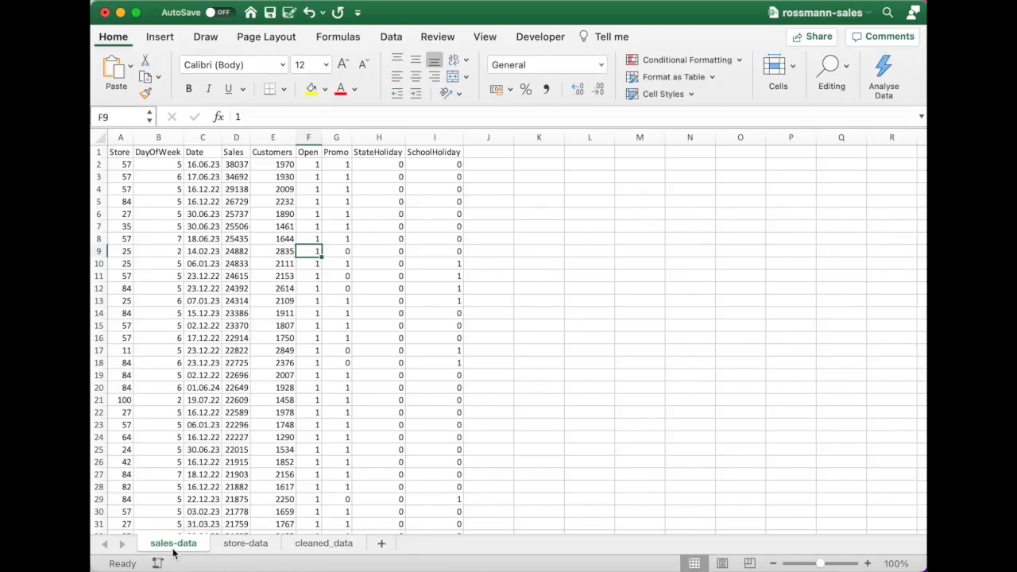
Step: Compare the Store and Assortment columns of store-data with the Store and Sales columns of sales-data to see how the sheets relate
left_click(244, 547)
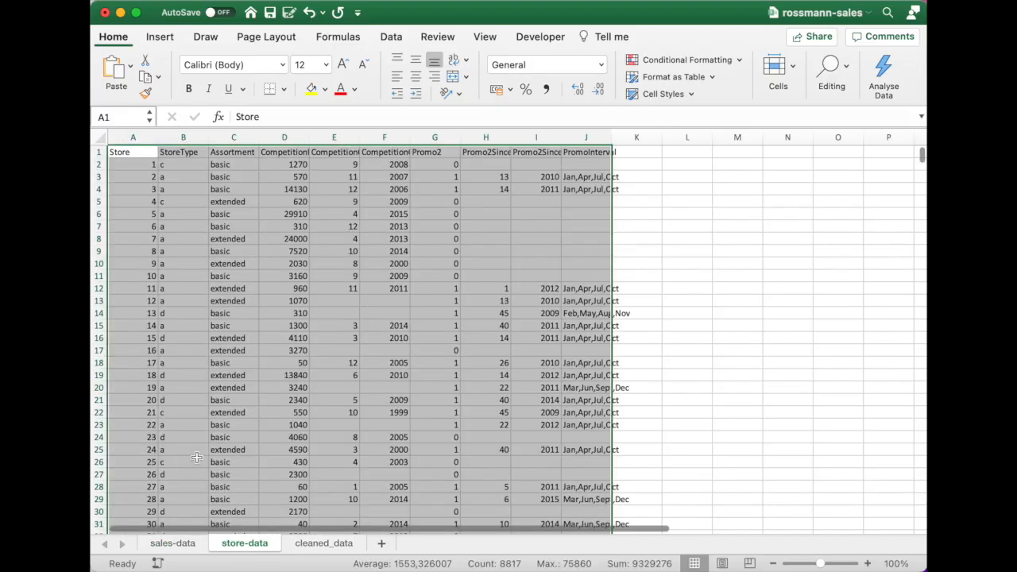
left_click(215, 337)
left_click(120, 165)
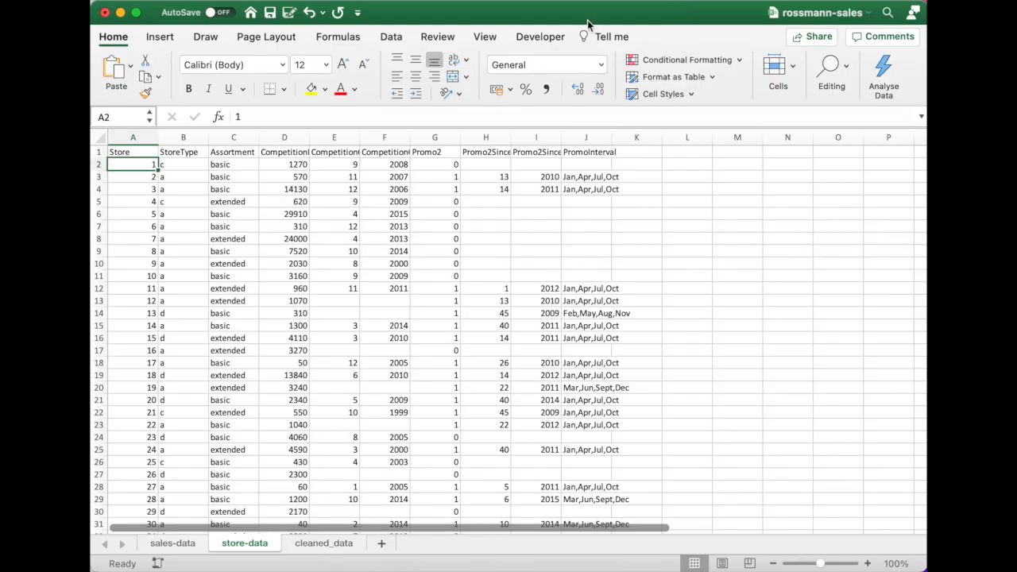
left_click(128, 137)
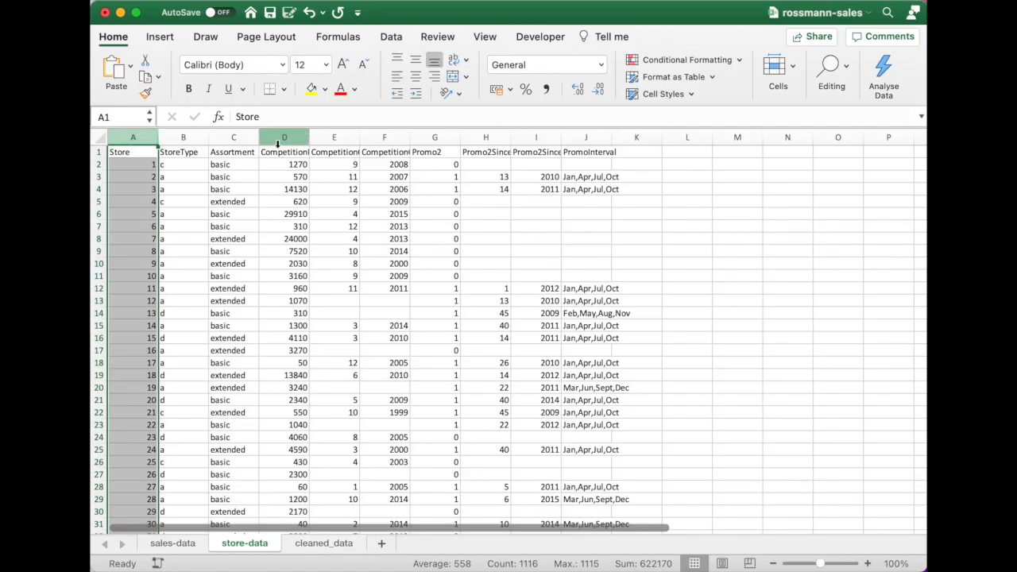
left_click(237, 134)
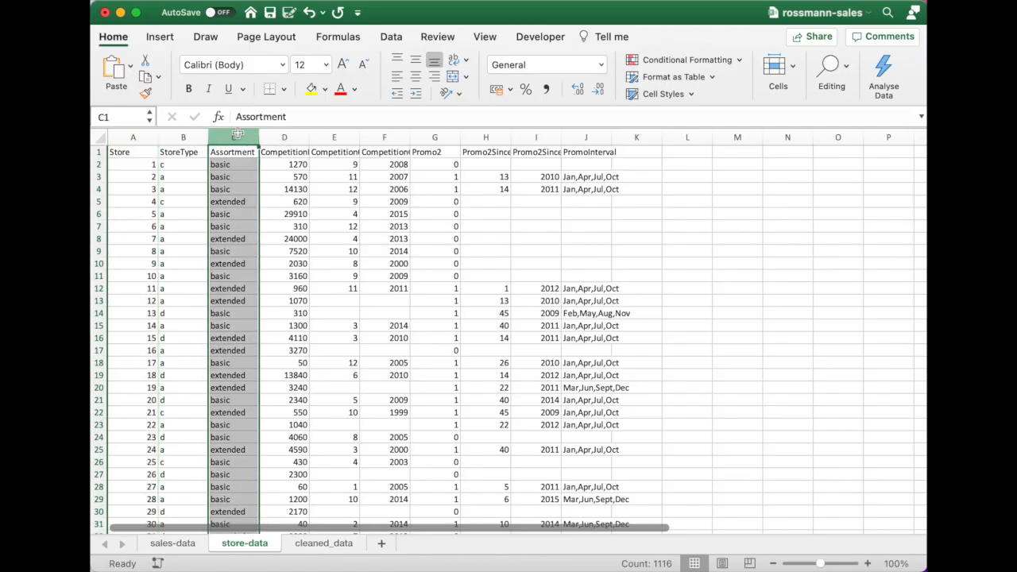
left_click(177, 545)
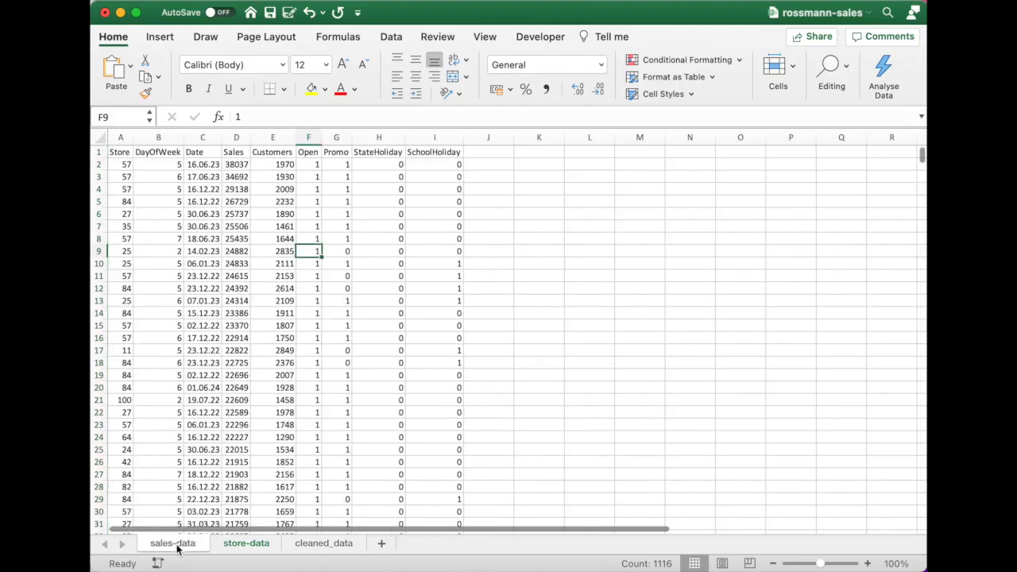
left_click(235, 138)
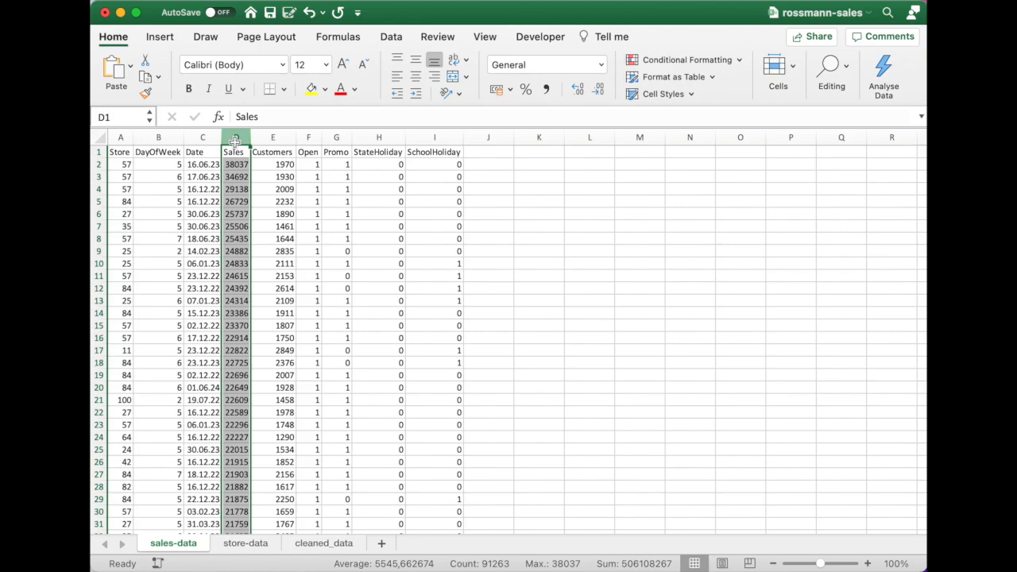
left_click(124, 138)
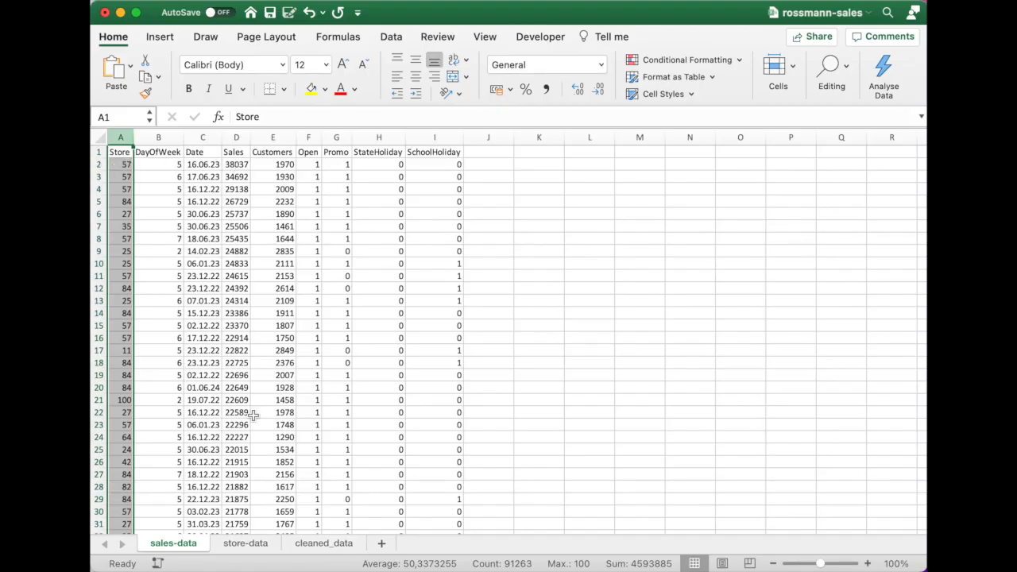
left_click(240, 543)
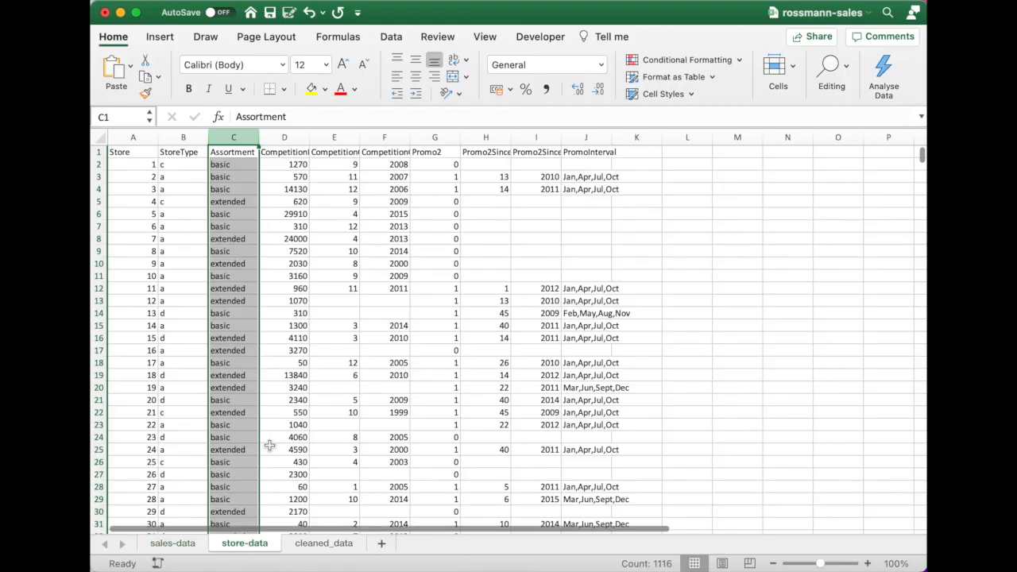
left_click(128, 140)
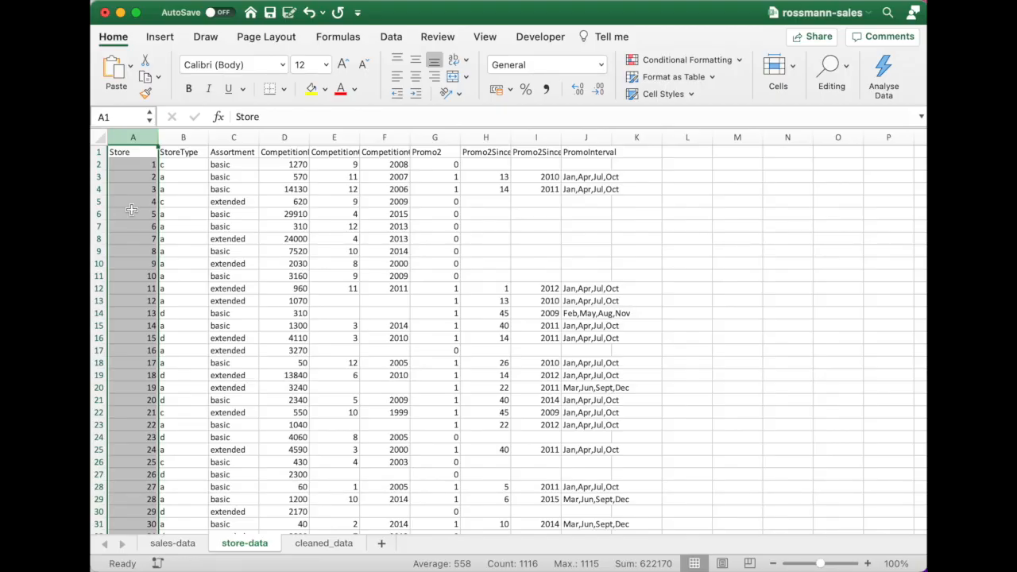
left_click(161, 544)
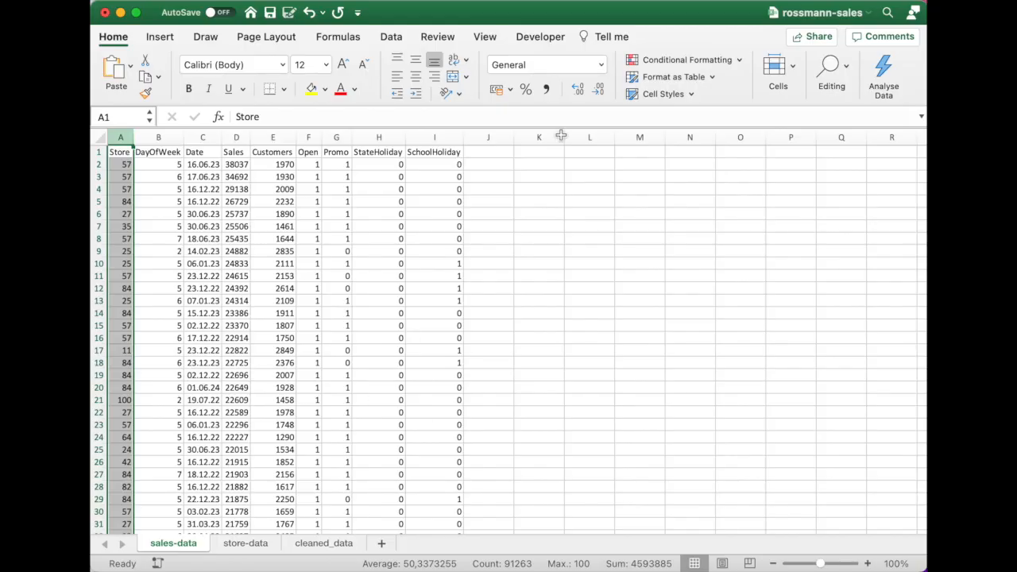
left_click(251, 549)
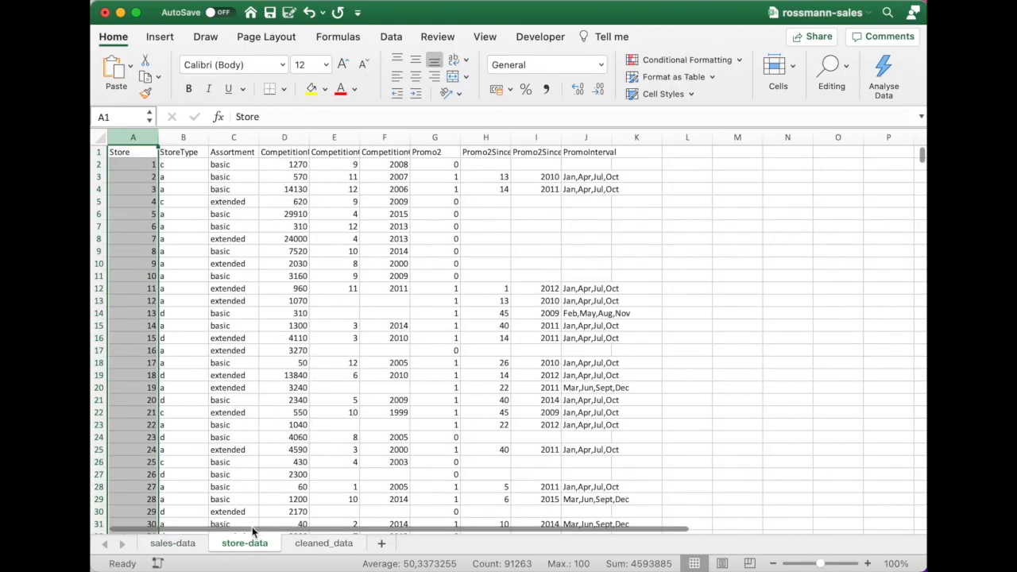
left_click(233, 137)
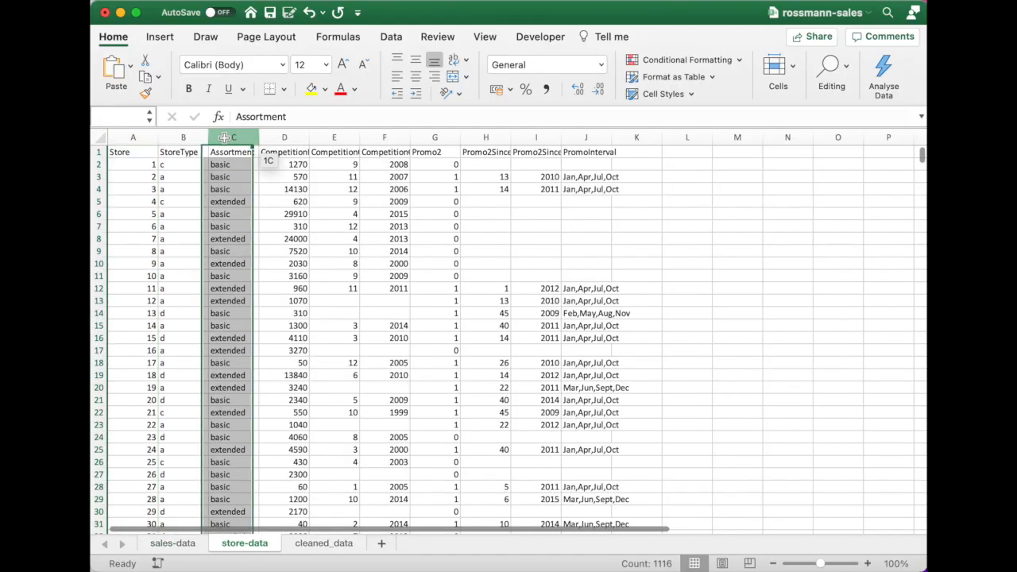
Step: Add the header "Assortment" in cell J1 of the sales-data sheet
left_click(172, 544)
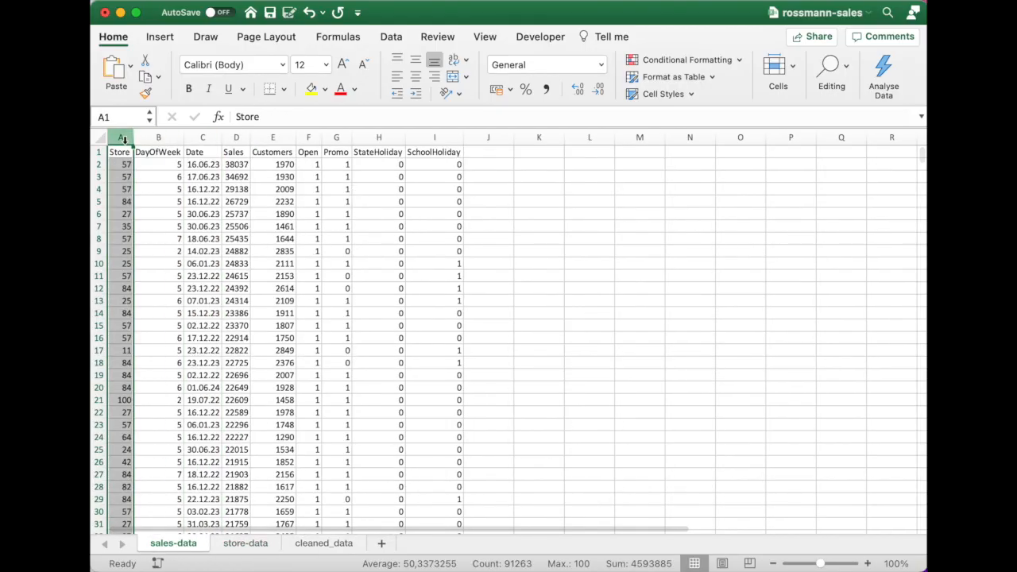
left_click(500, 151)
type("Assortment")
key("Return")
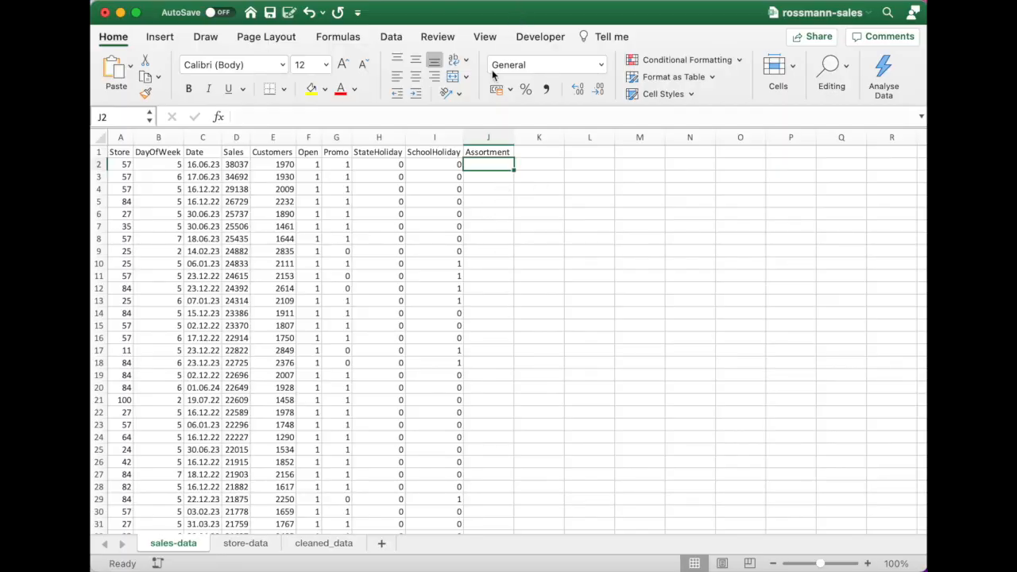
Step: Enter =VLOOKUP(A2;'store-data'!A:C;3;FALSE) in cell J2 of the sales-data sheet to look up the store's assortment
type("=")
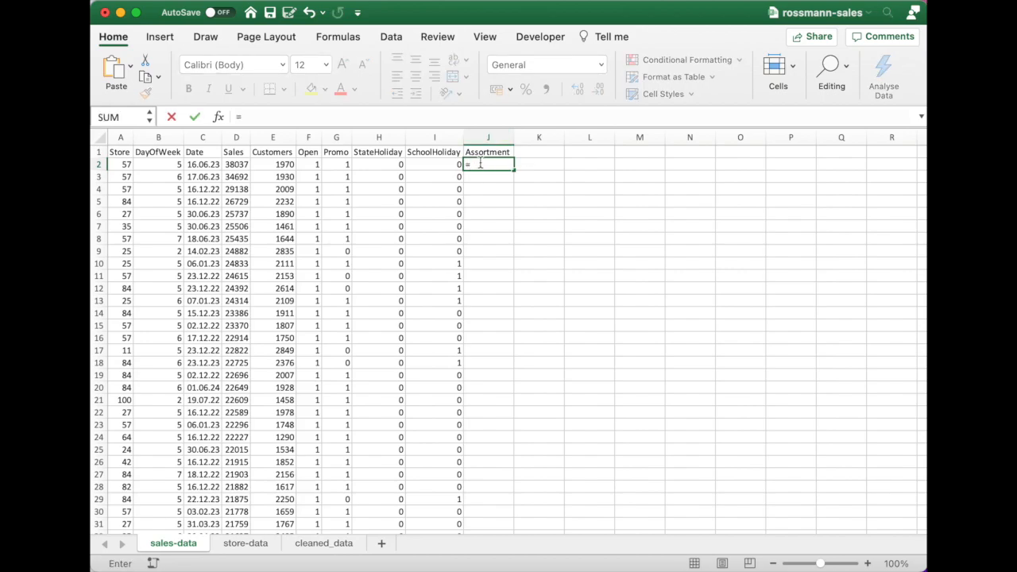
type("vloo")
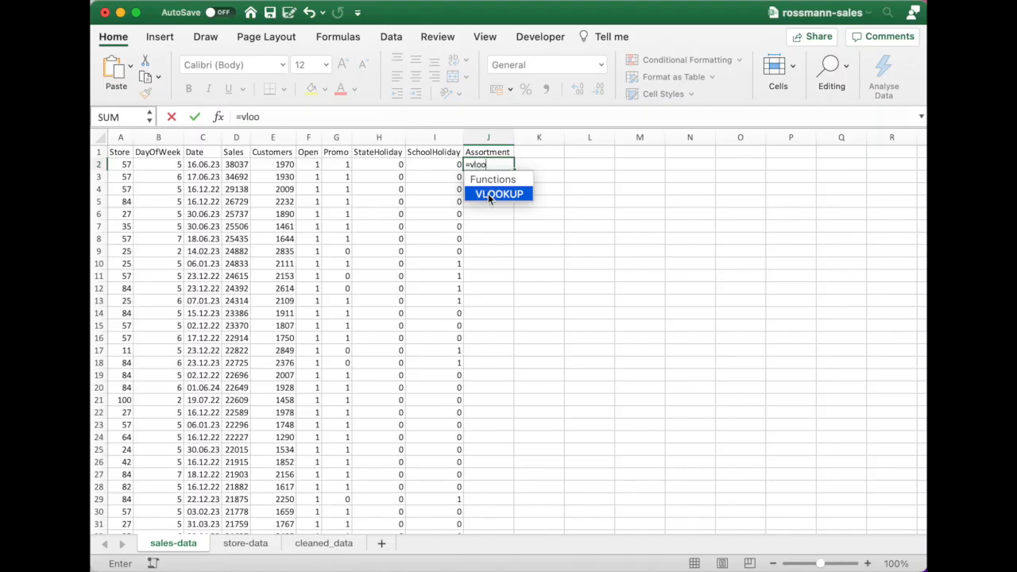
double_click(490, 195)
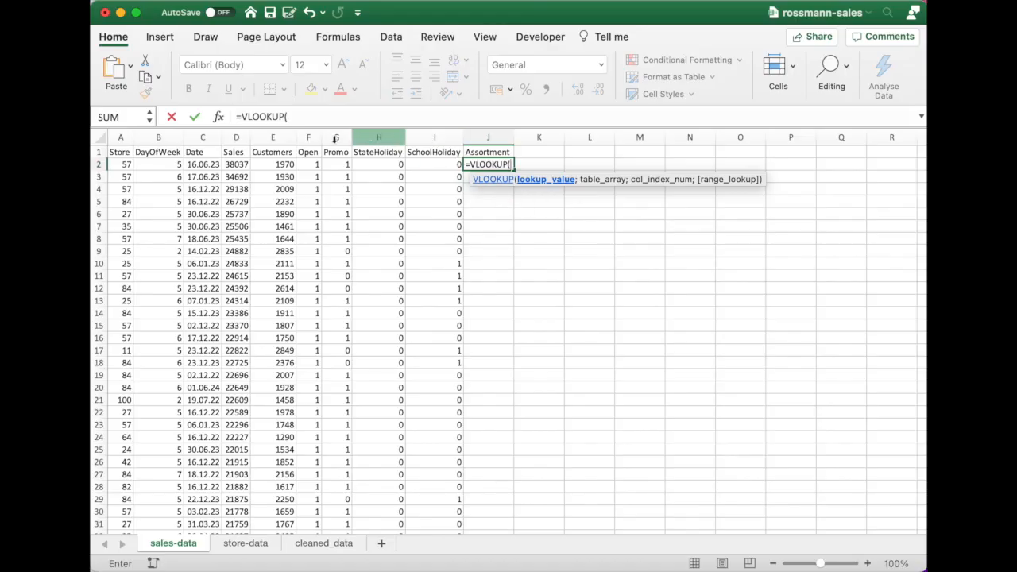
left_click(125, 166)
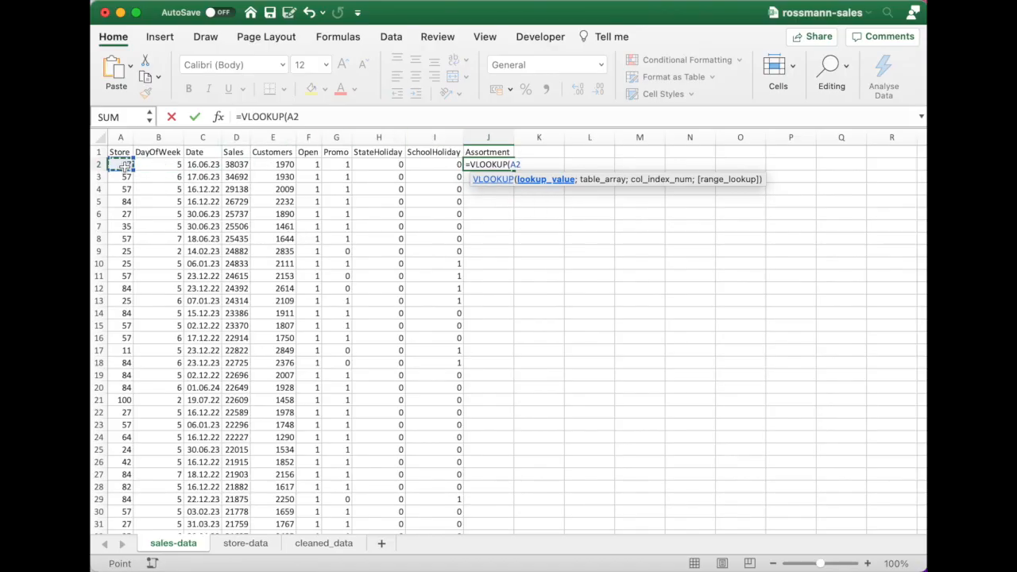
type(";")
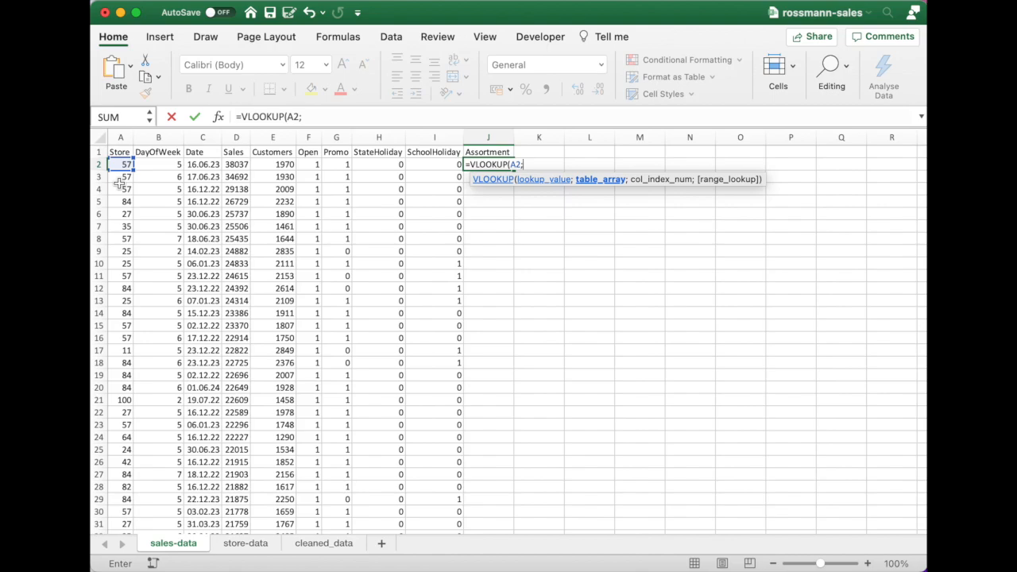
left_click(247, 545)
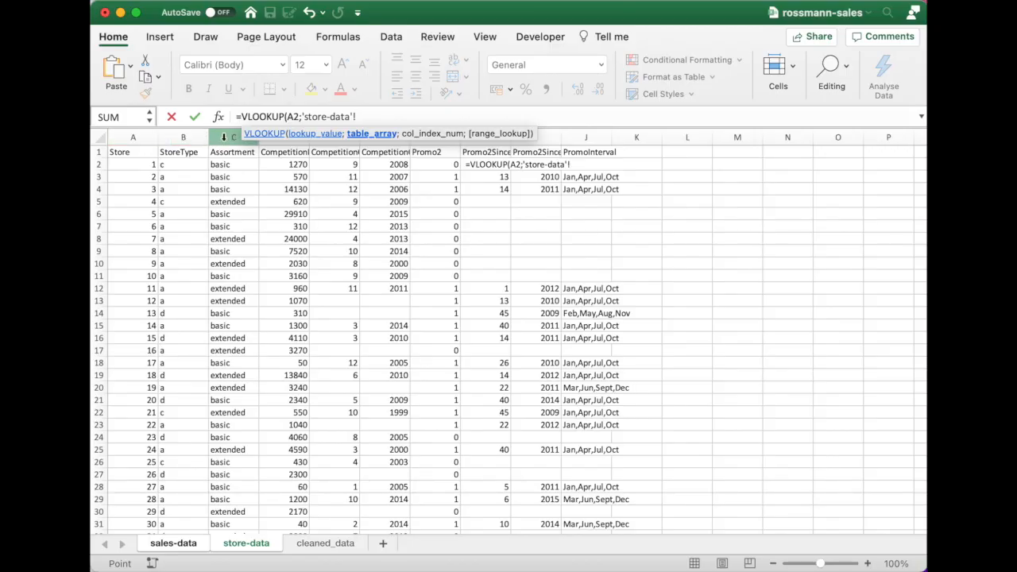
left_click_drag(133, 138, 224, 142)
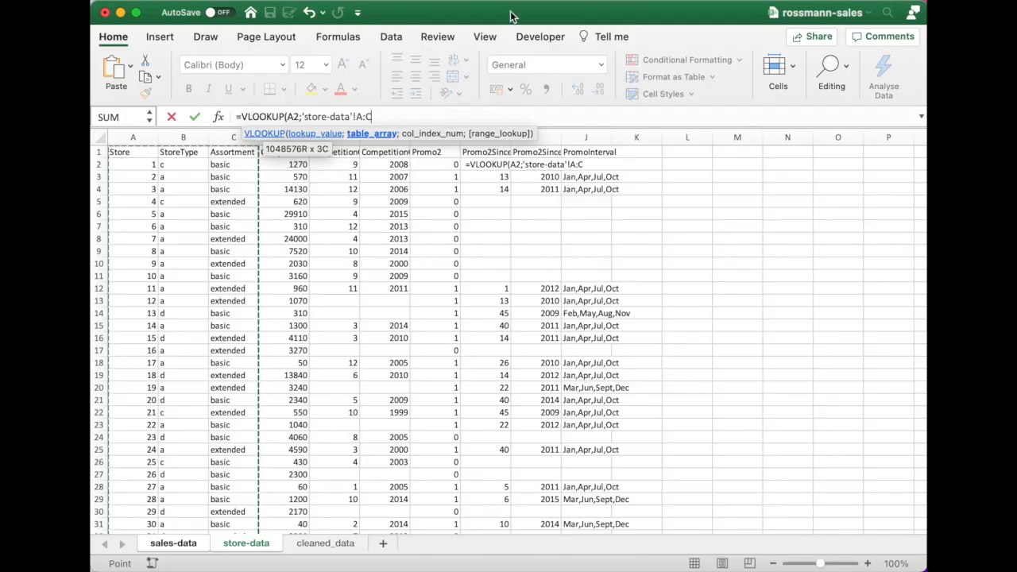
type(";")
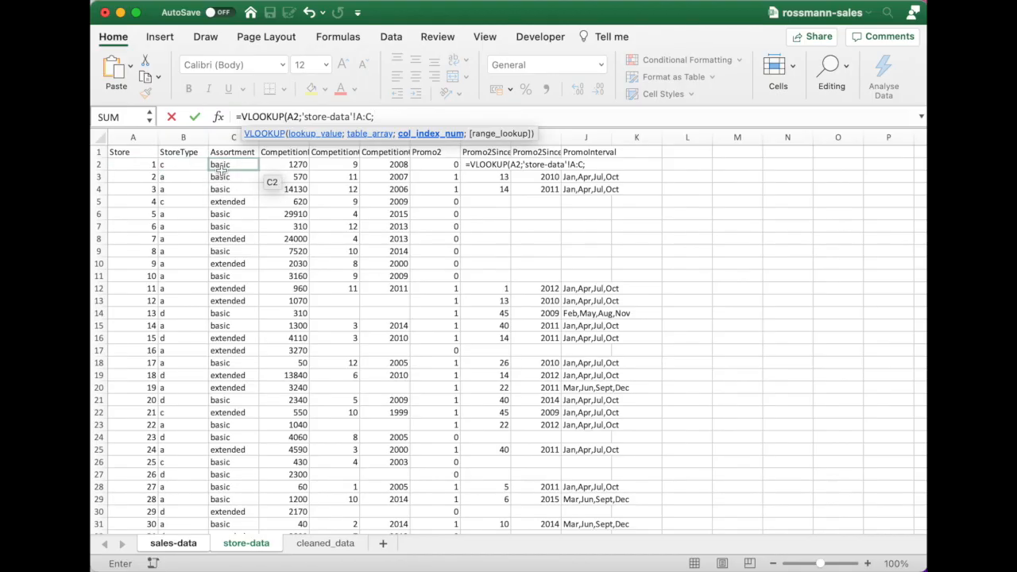
type("3")
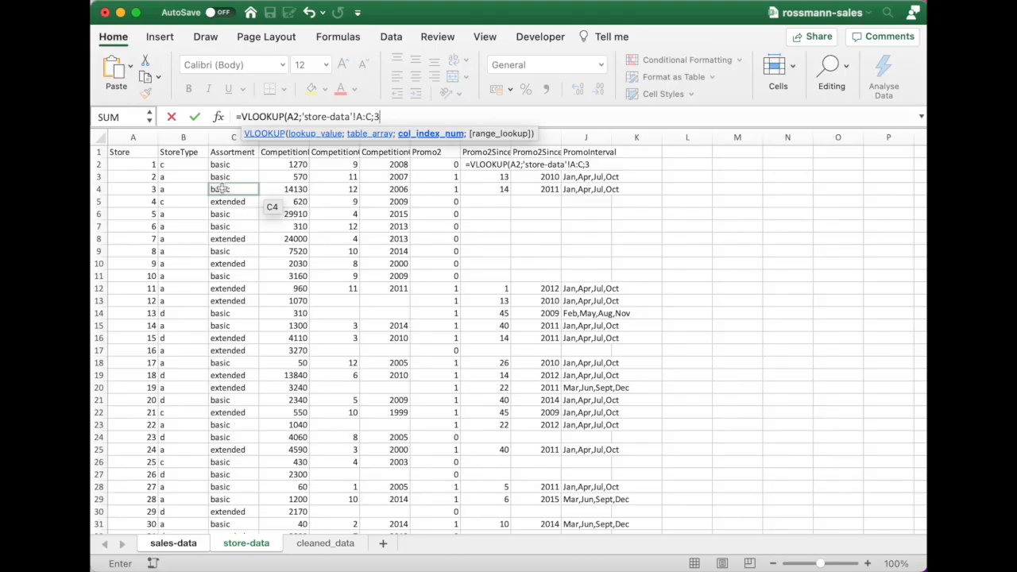
type(";")
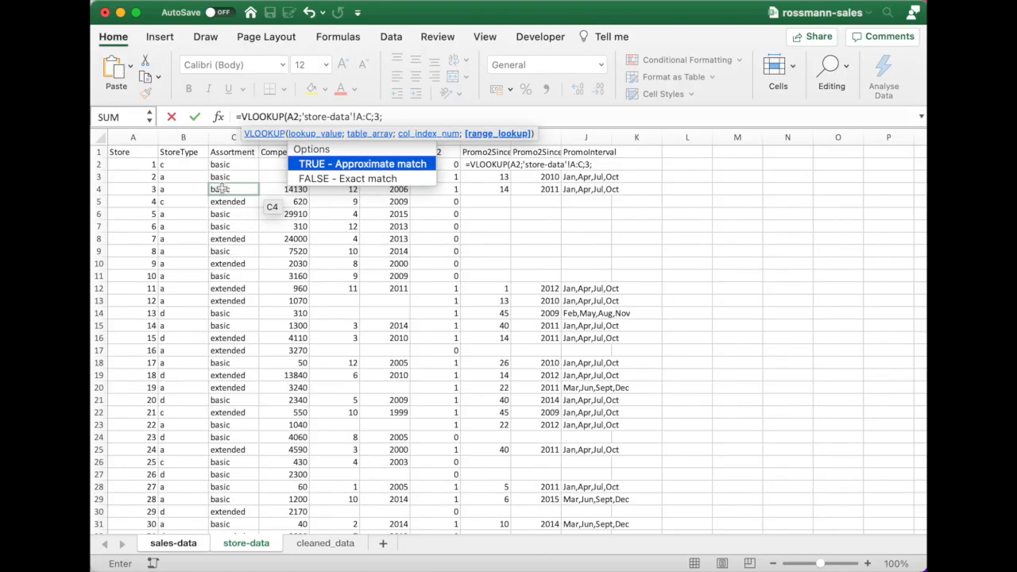
type("False)")
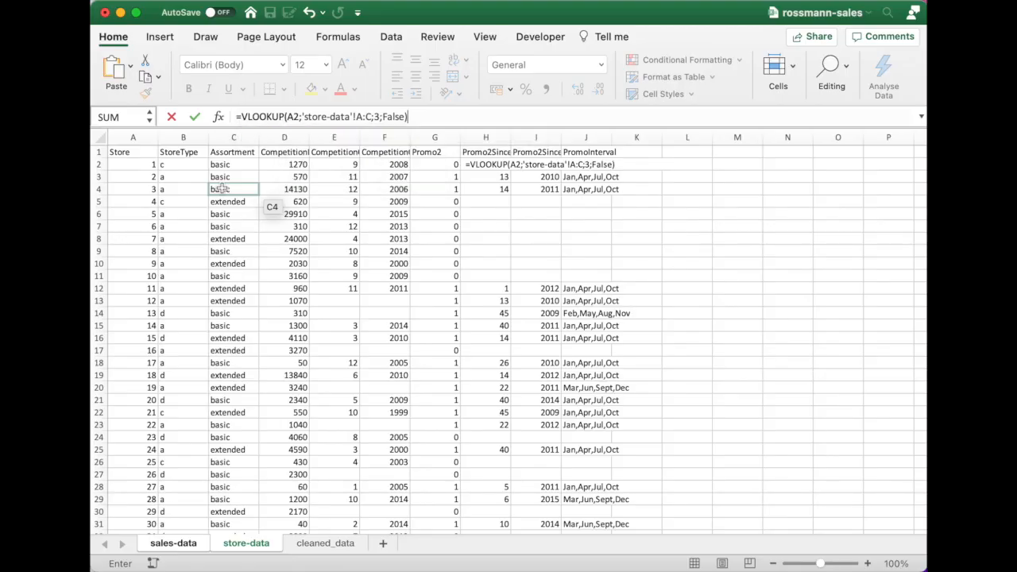
key("Return")
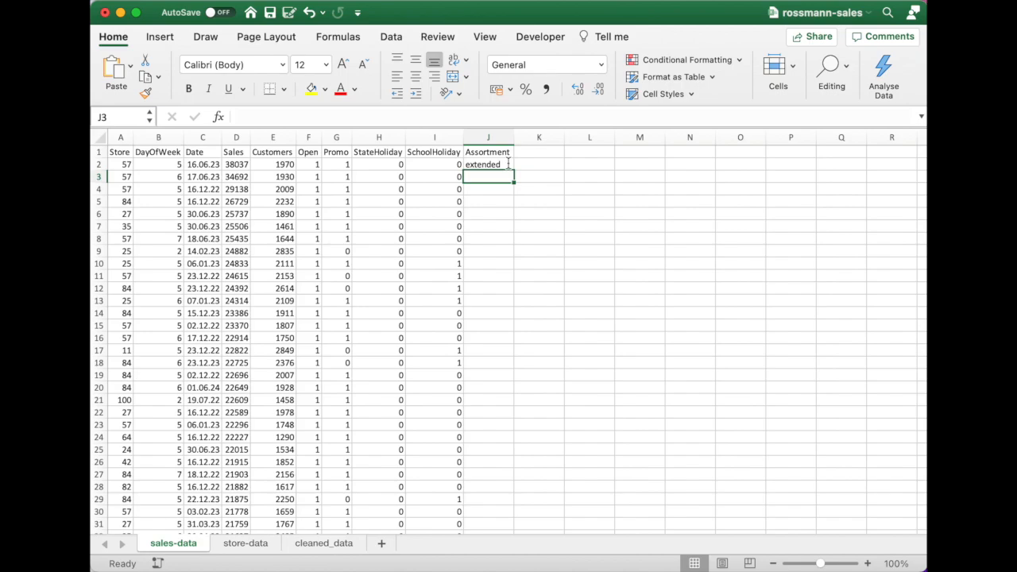
Step: Check the lookup result in J2 against the Assortment value of store 57 in columns A to C of the store-data sheet
left_click(120, 164)
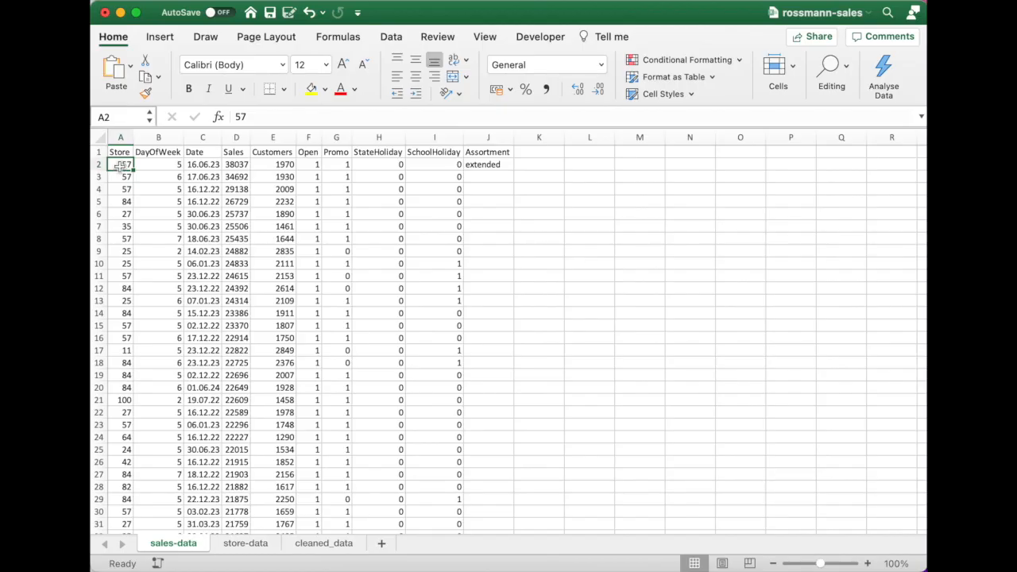
left_click(257, 547)
left_click(151, 326)
scroll(151, 322, "down", 10)
scroll(151, 322, "down", 5)
left_click(141, 291)
left_click(246, 293)
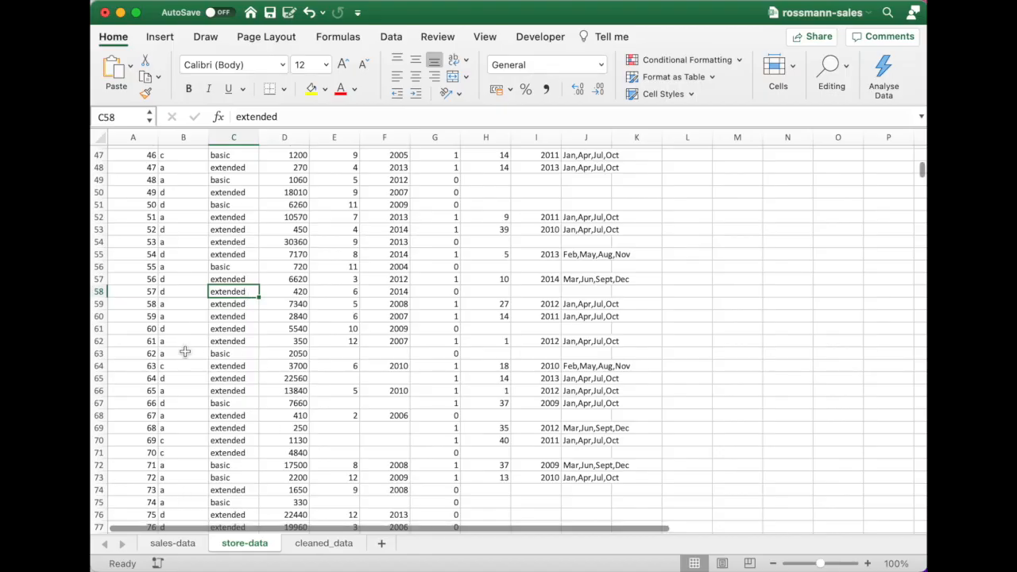
left_click(166, 544)
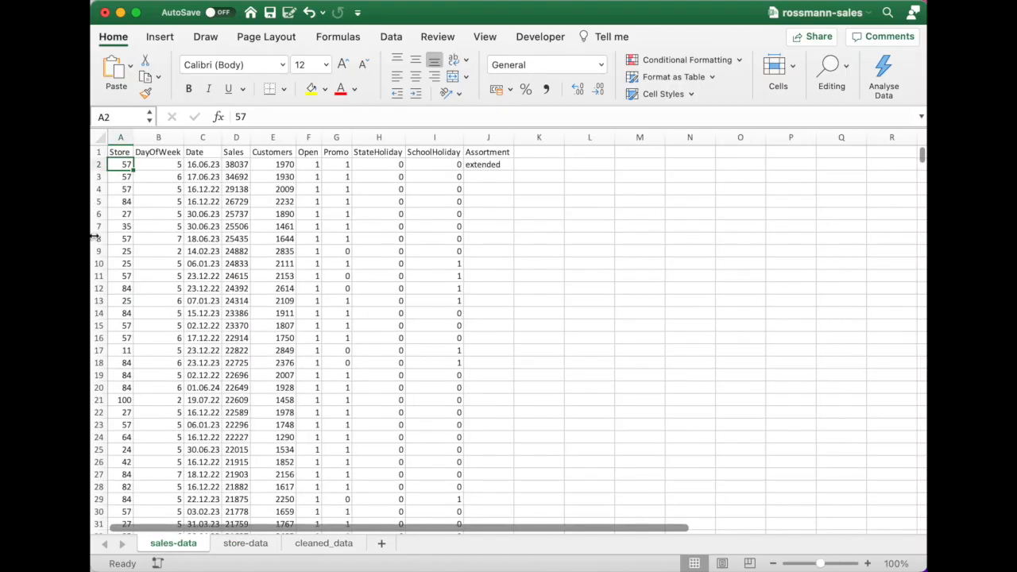
left_click(246, 546)
left_click_drag(135, 137, 234, 137)
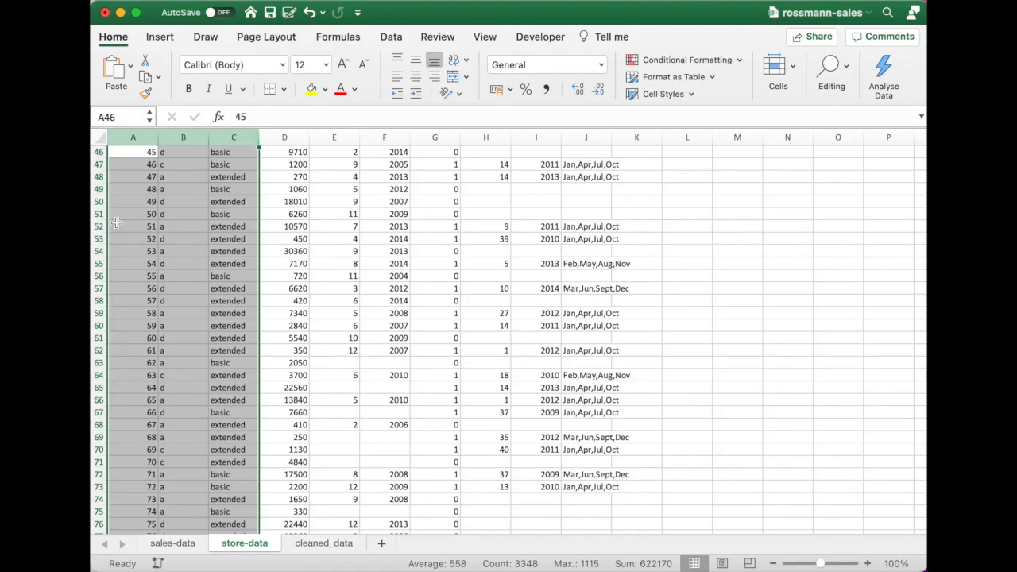
left_click(139, 300)
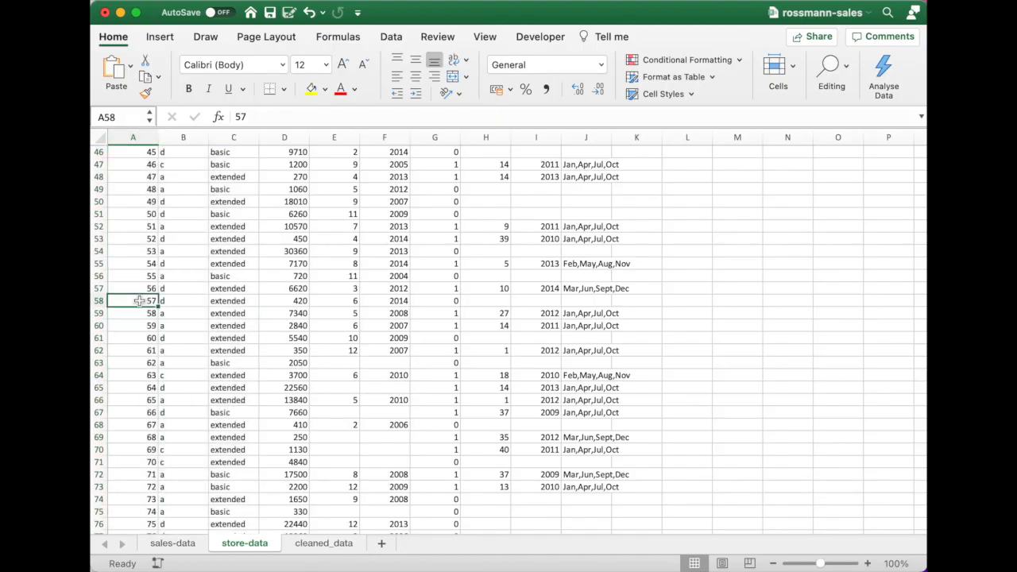
left_click(226, 302)
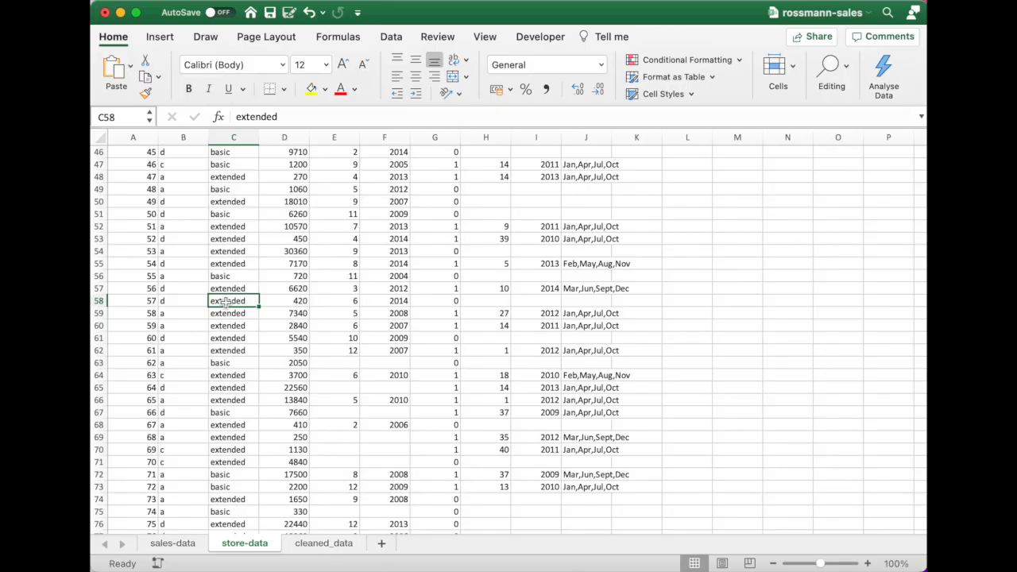
Step: Fill the assortment lookup formula from J2 down to J10 in the sales-data sheet
left_click(164, 546)
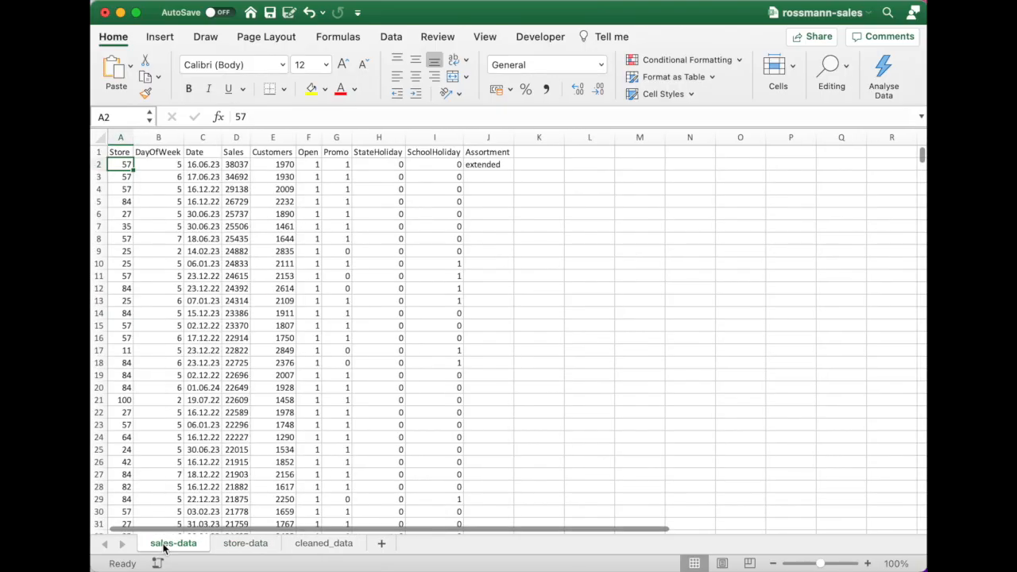
left_click(499, 164)
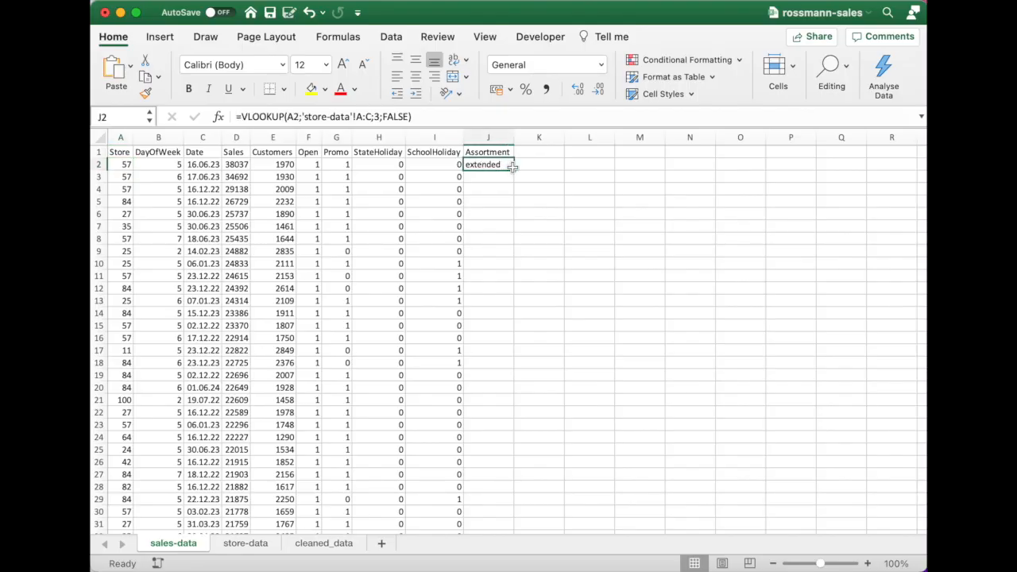
left_click_drag(513, 169, 513, 273)
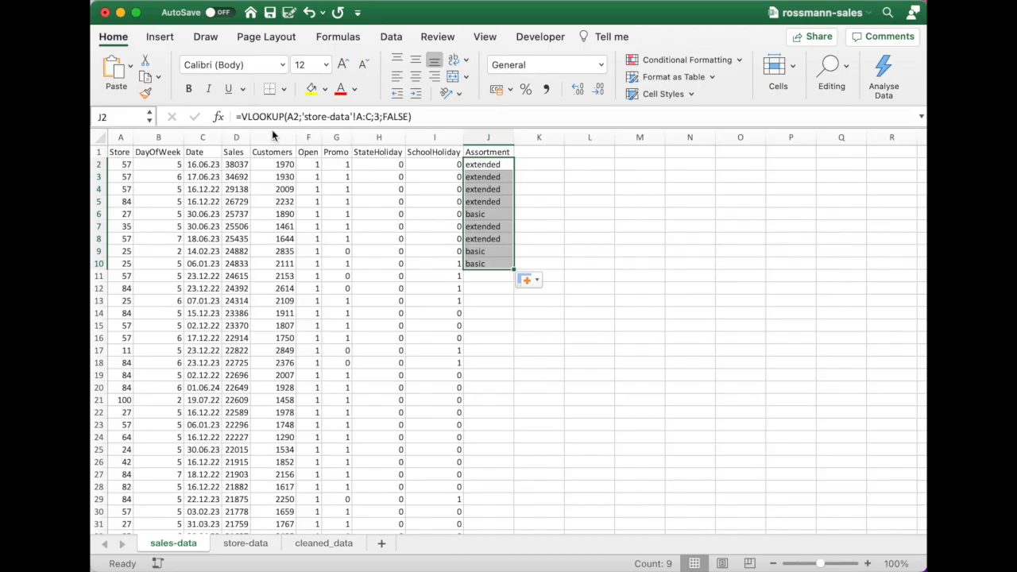
Step: Check the filled assortment results for stores 84 and 27 against their rows in the store-data sheet
left_click(121, 202)
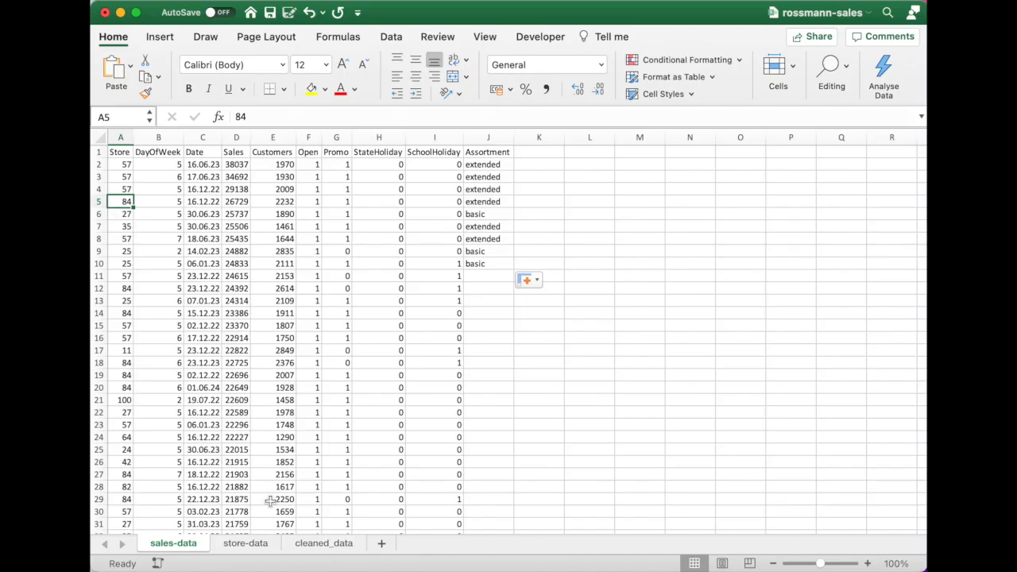
left_click(246, 544)
scroll(147, 449, "down", 3)
scroll(144, 449, "down", 6)
left_click(143, 422)
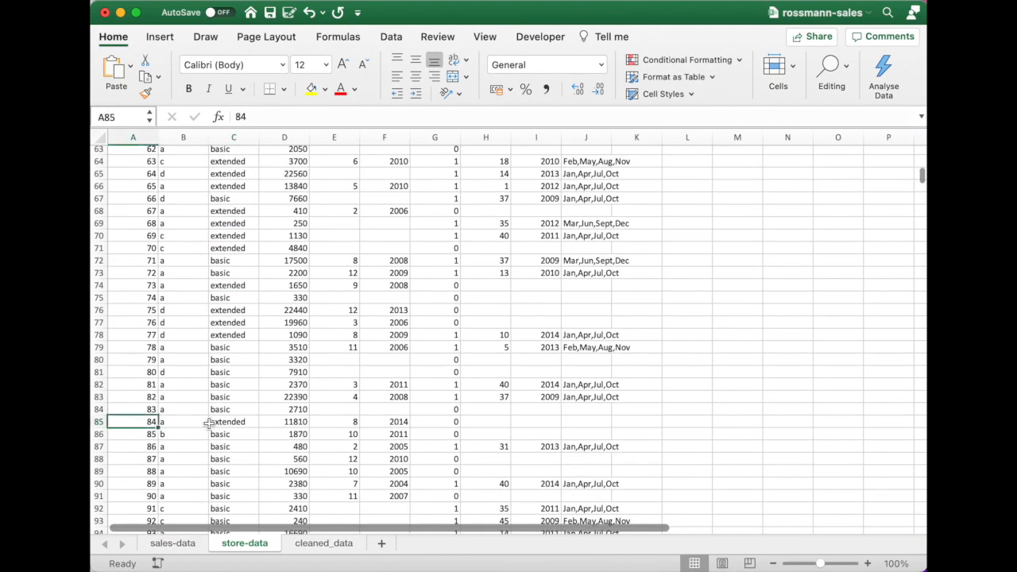
left_click(238, 422)
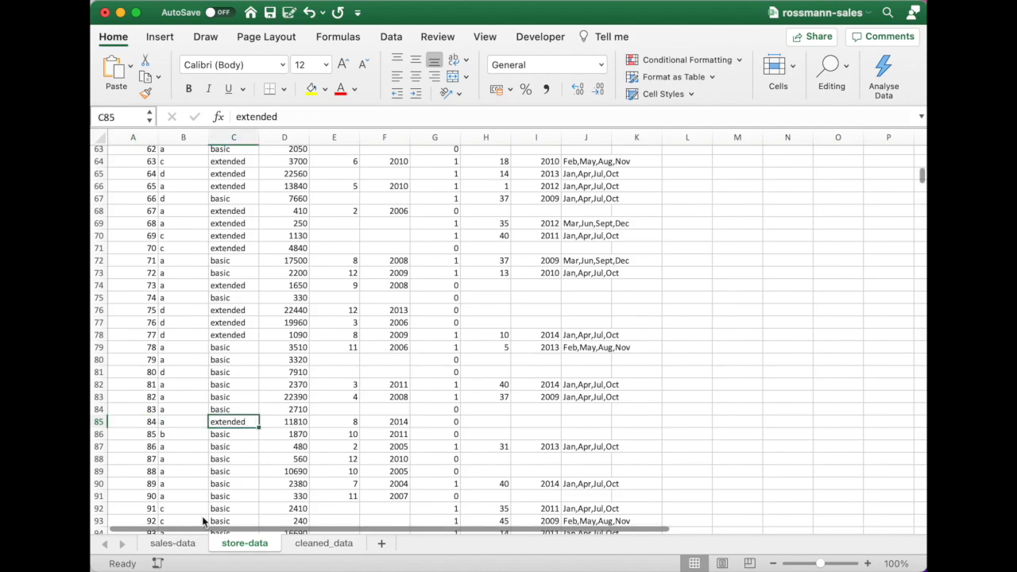
left_click(172, 544)
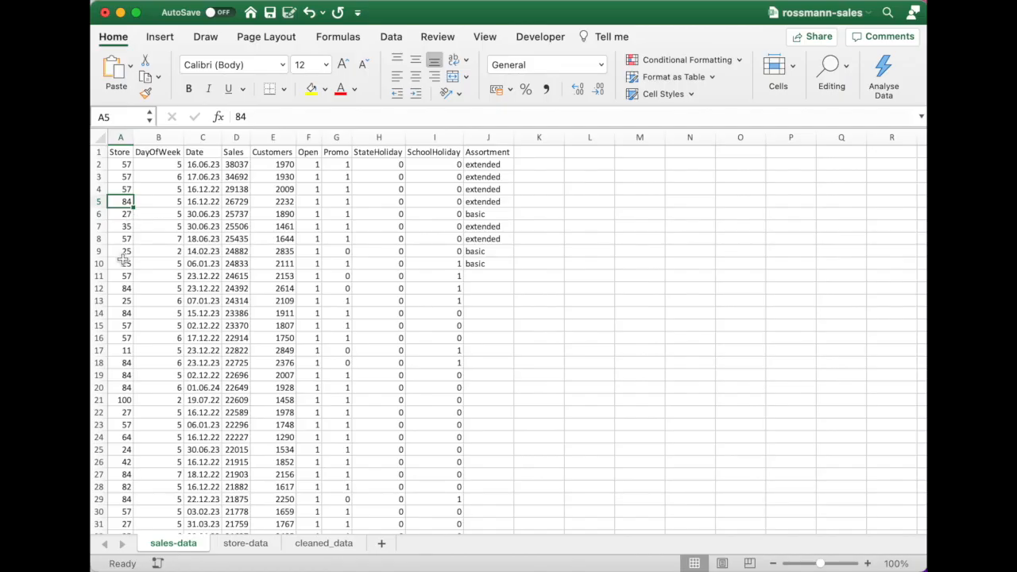
left_click(253, 545)
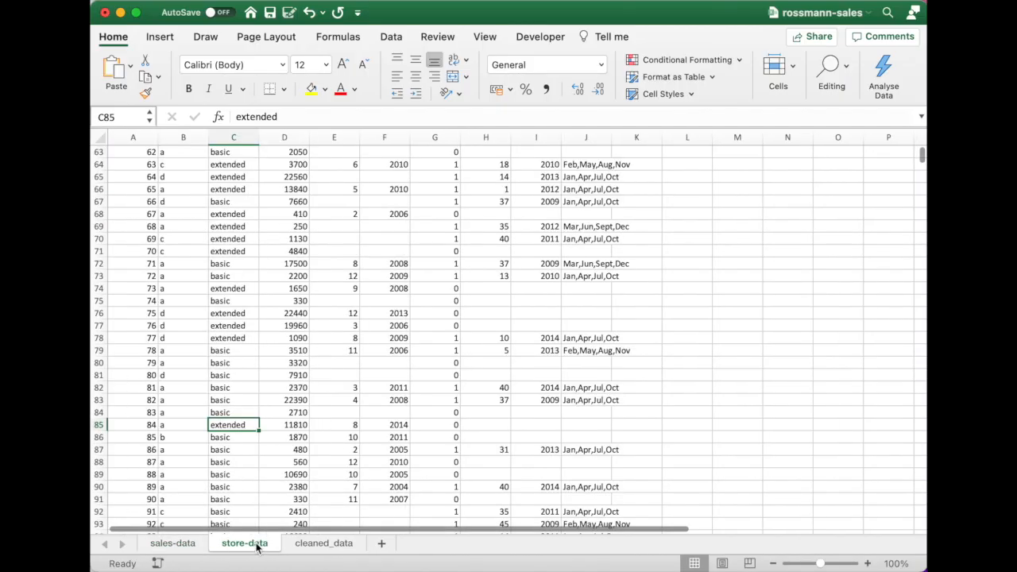
scroll(208, 309, "up", 1)
scroll(208, 310, "up", 20)
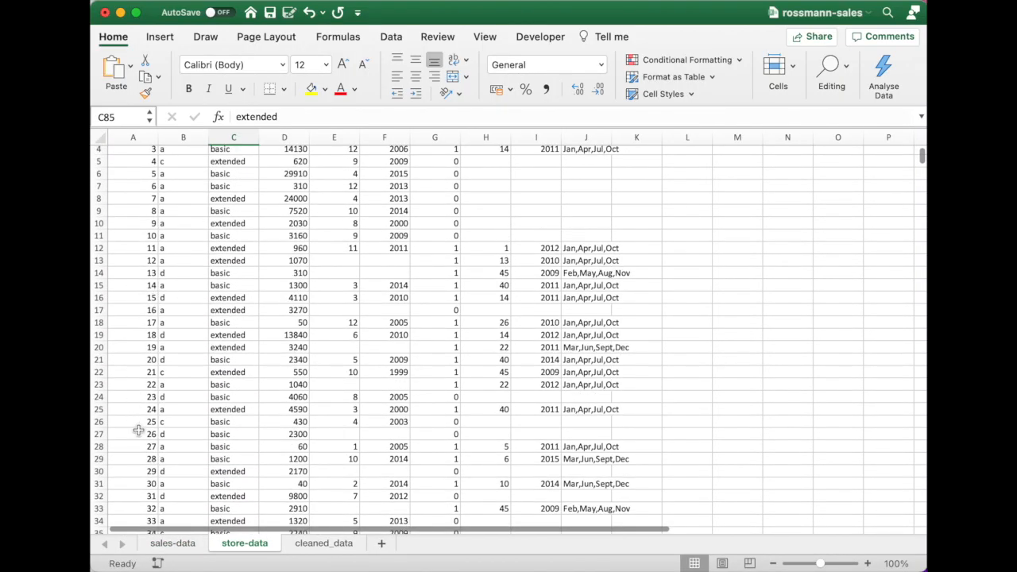
left_click(149, 448)
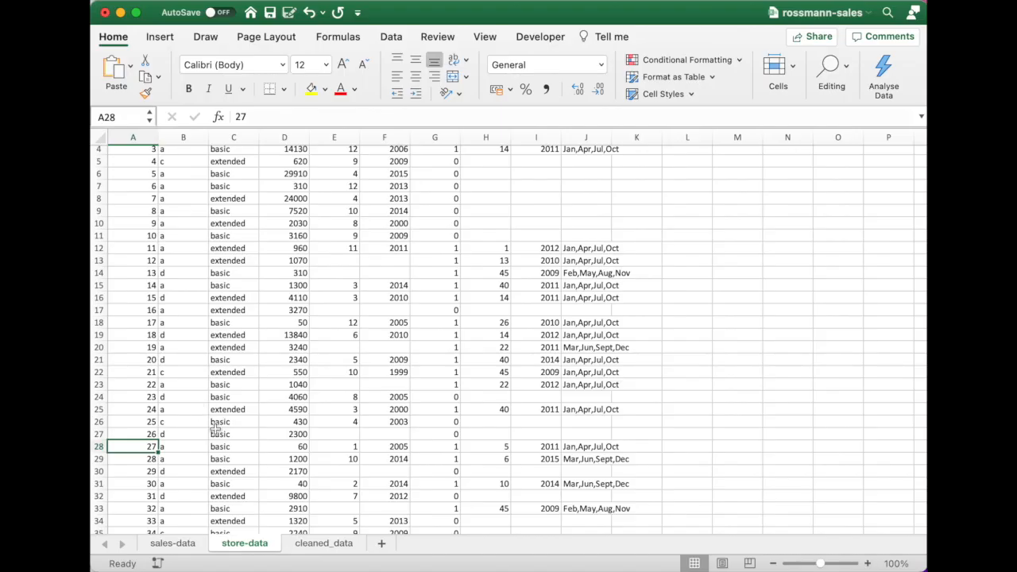
left_click(173, 544)
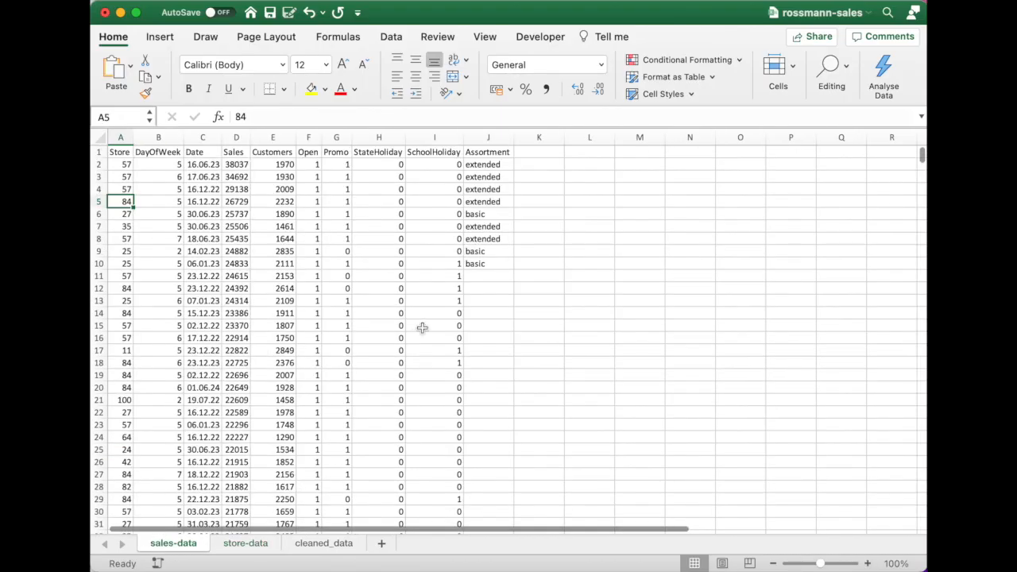
Step: Copy the assortment lookup formula from J10 down column J to the last data row, J91263, of the sales-data sheet
left_click(487, 264)
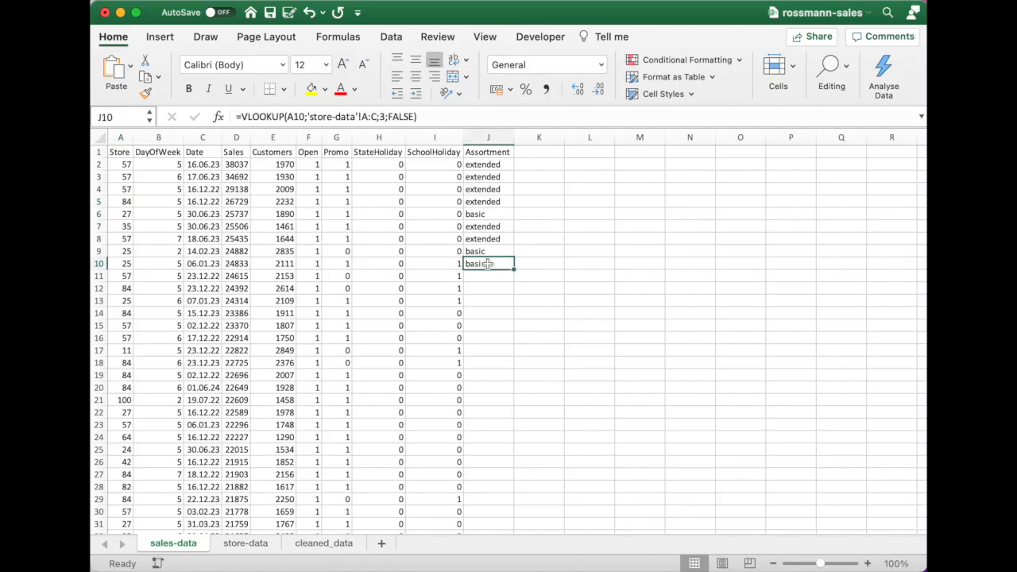
key("super+c")
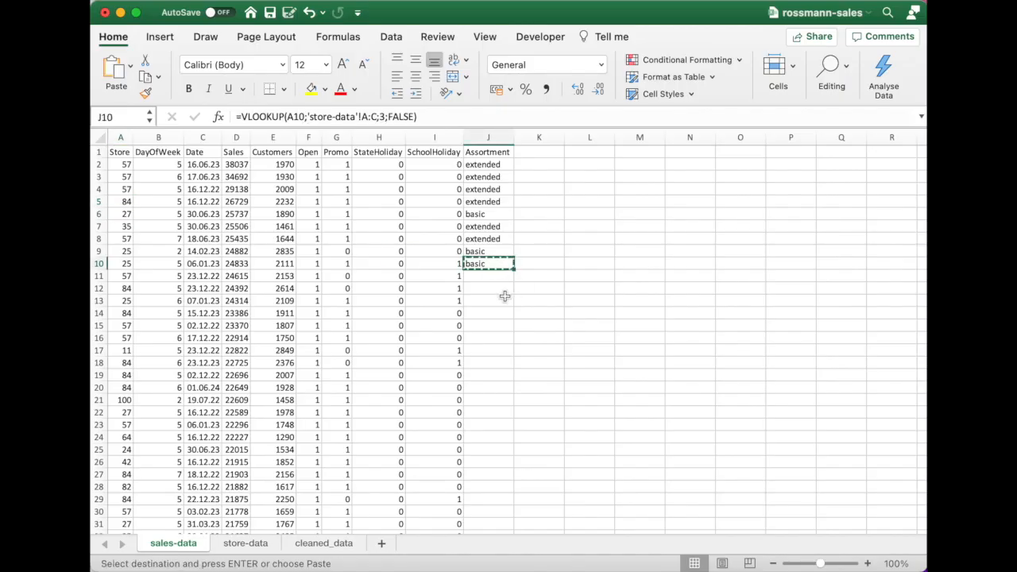
left_click(494, 276)
left_click(462, 265)
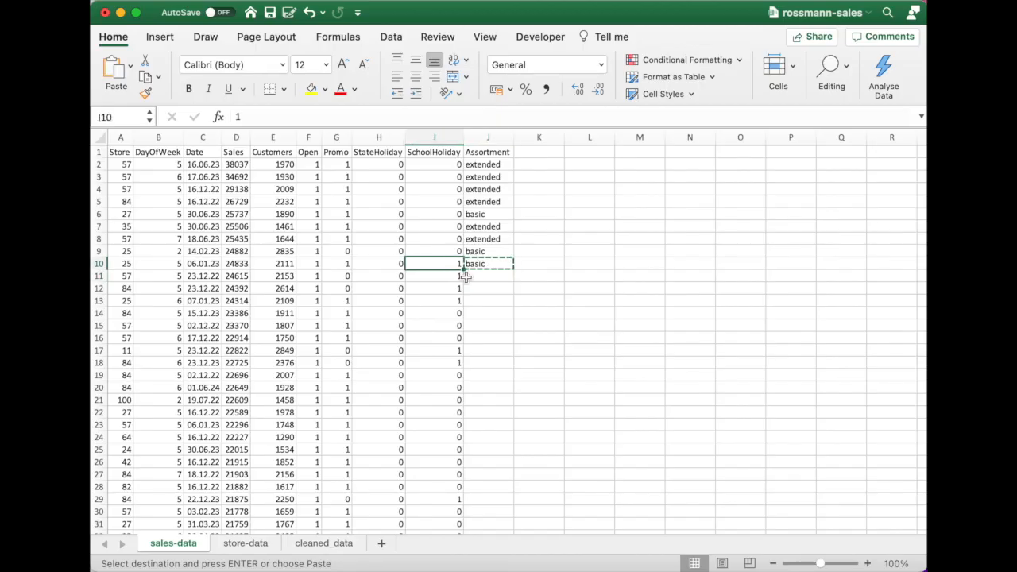
left_click(463, 276)
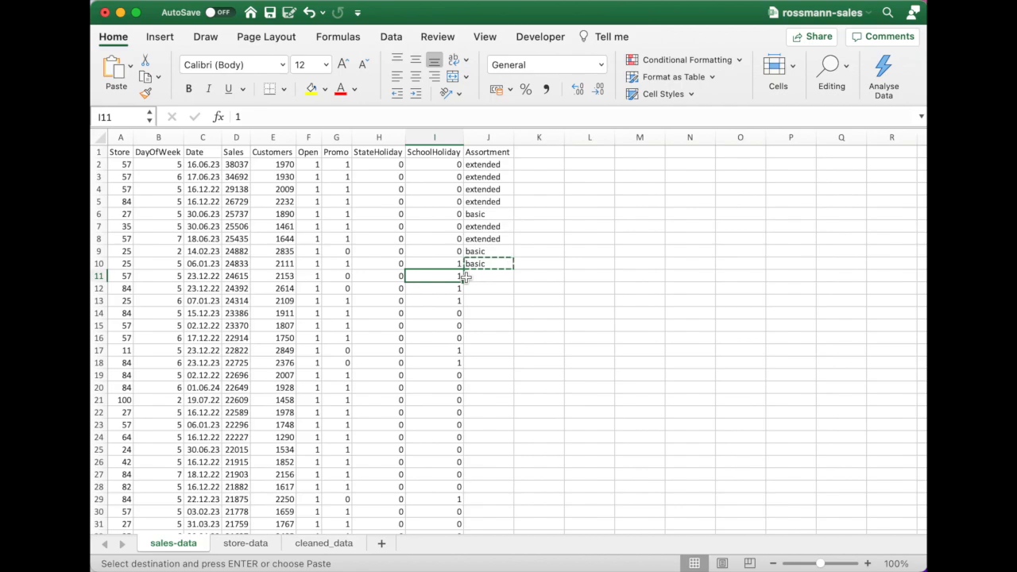
key("super+Down")
key("Right")
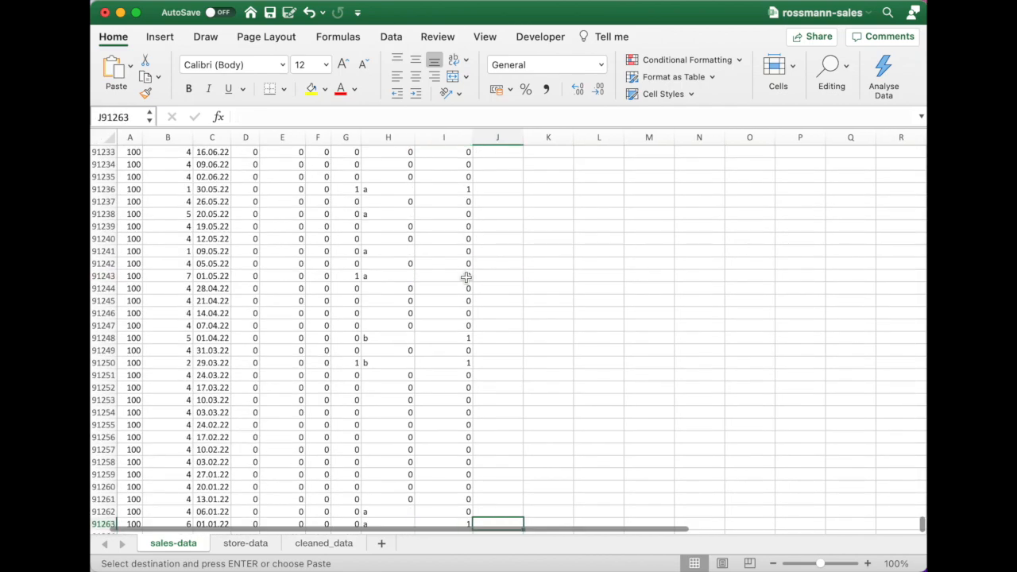
key("super+shift+Up")
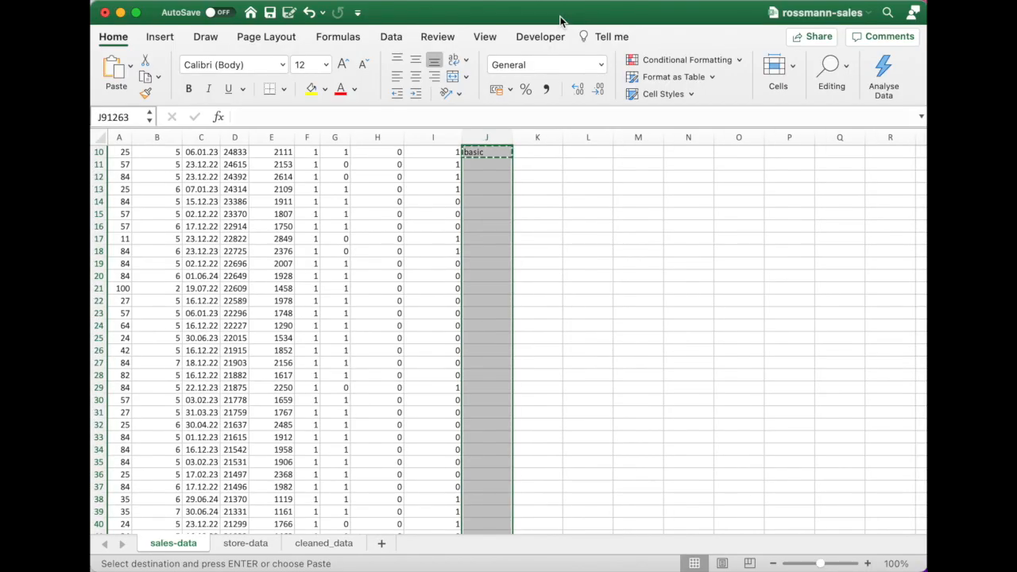
key("super+v")
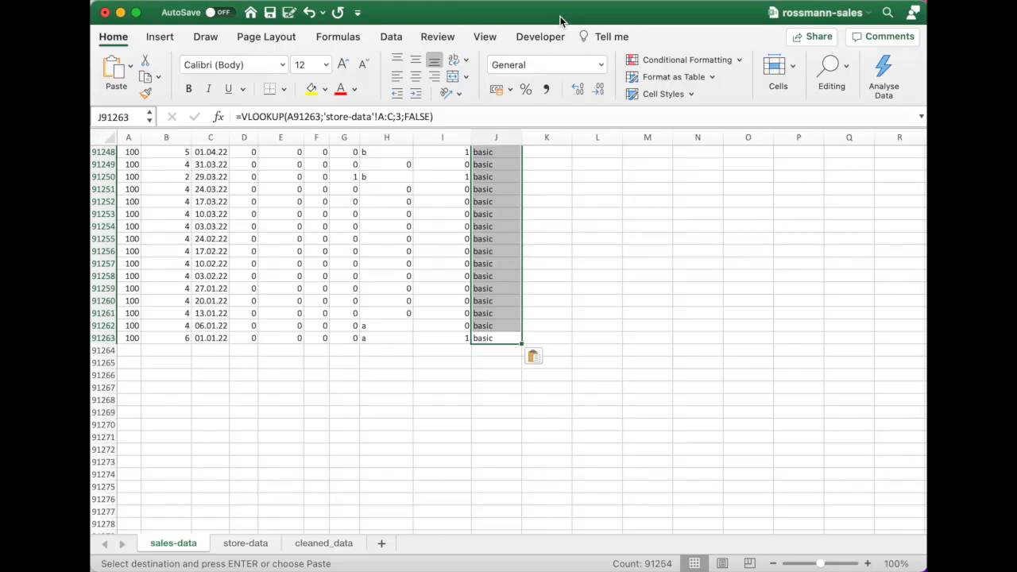
Step: Check the assortment results for stores 99 and 100 near the end of sales-data against their rows in the store-data sheet
scroll(631, 307, "up", 10)
scroll(631, 306, "up", 20)
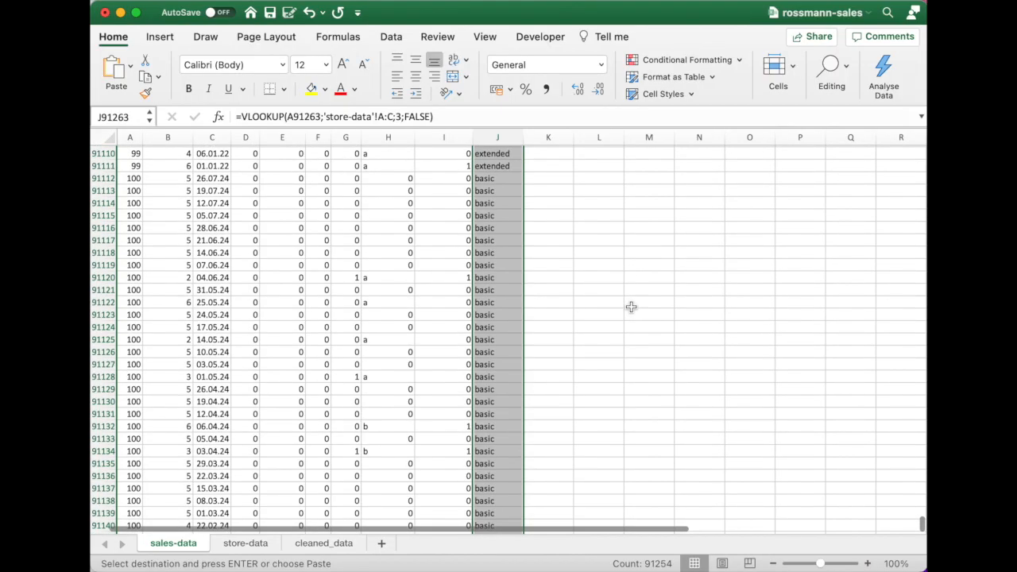
scroll(631, 307, "up", 5)
scroll(631, 307, "down", 1)
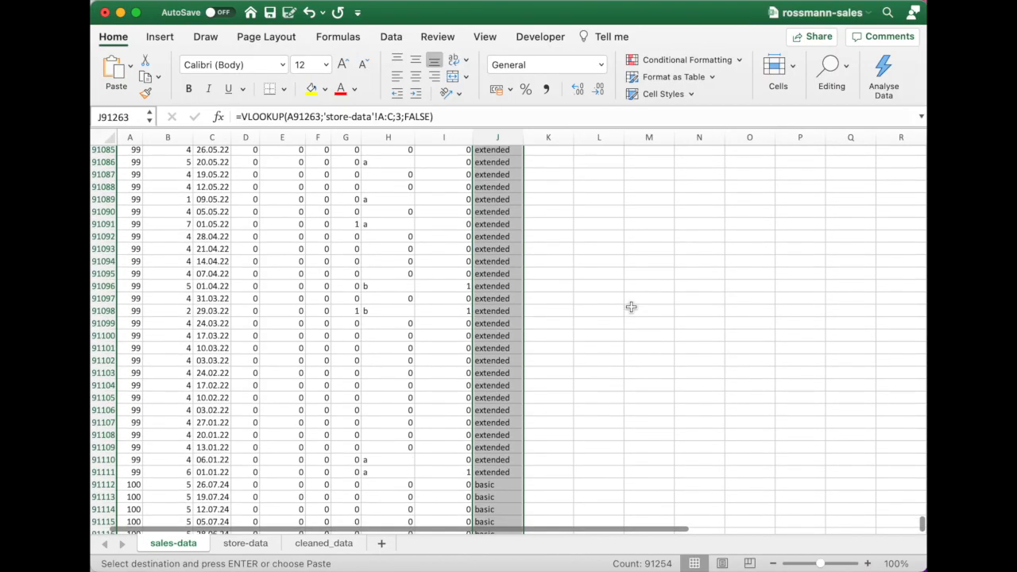
left_click(134, 472)
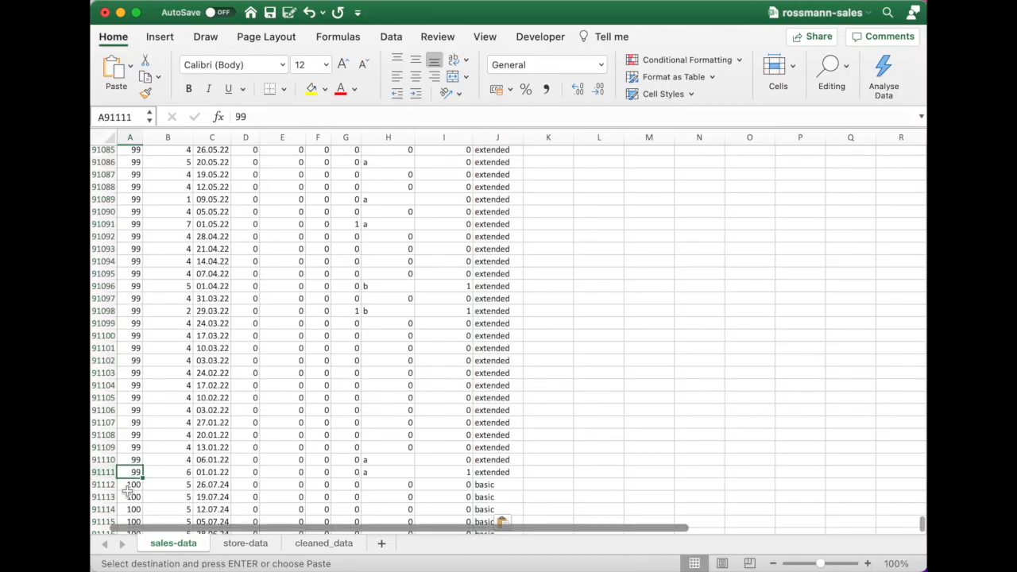
left_click(273, 545)
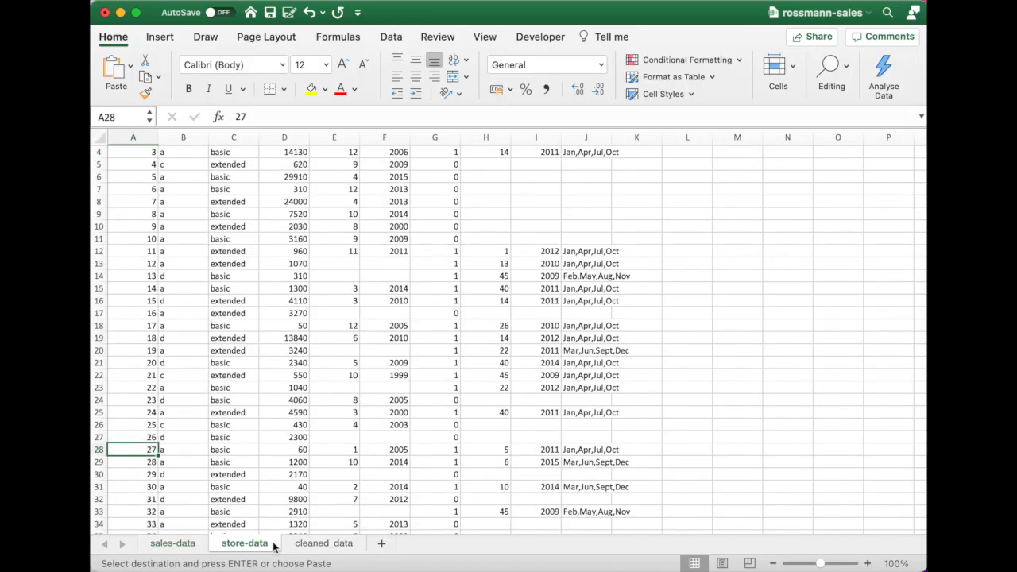
left_click(140, 463)
scroll(140, 465, "down", 10)
scroll(140, 465, "down", 8)
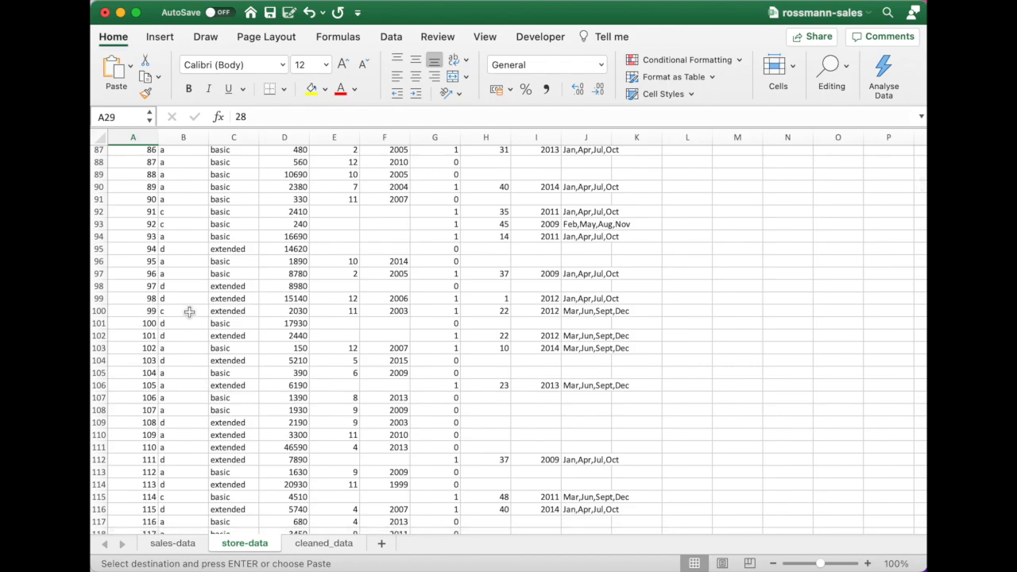
left_click(173, 544)
scroll(304, 390, "up", 3)
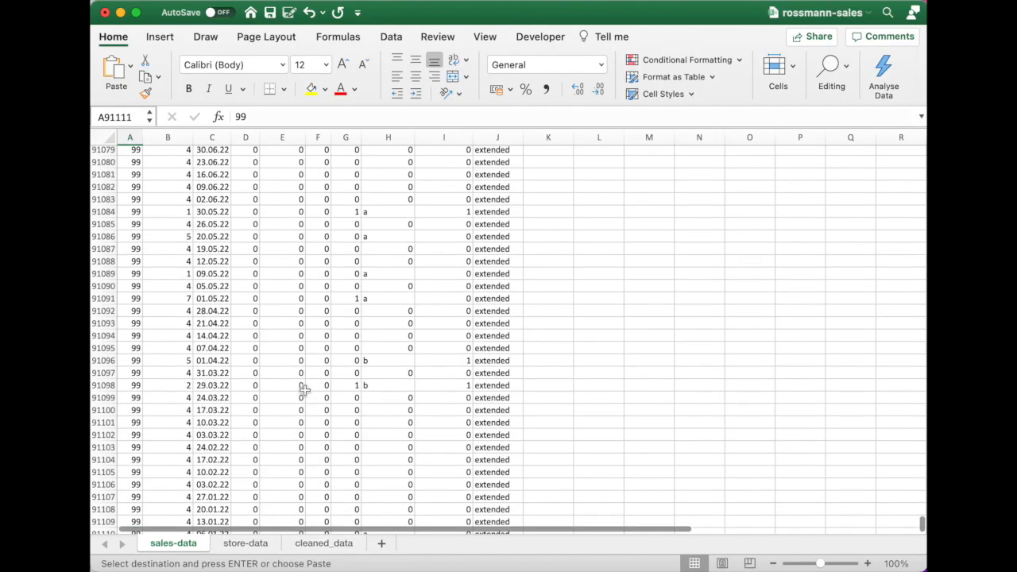
Step: Return to the start of the sales-data sheet and inspect the lookup formulas in J3 and J9
key("super+Up")
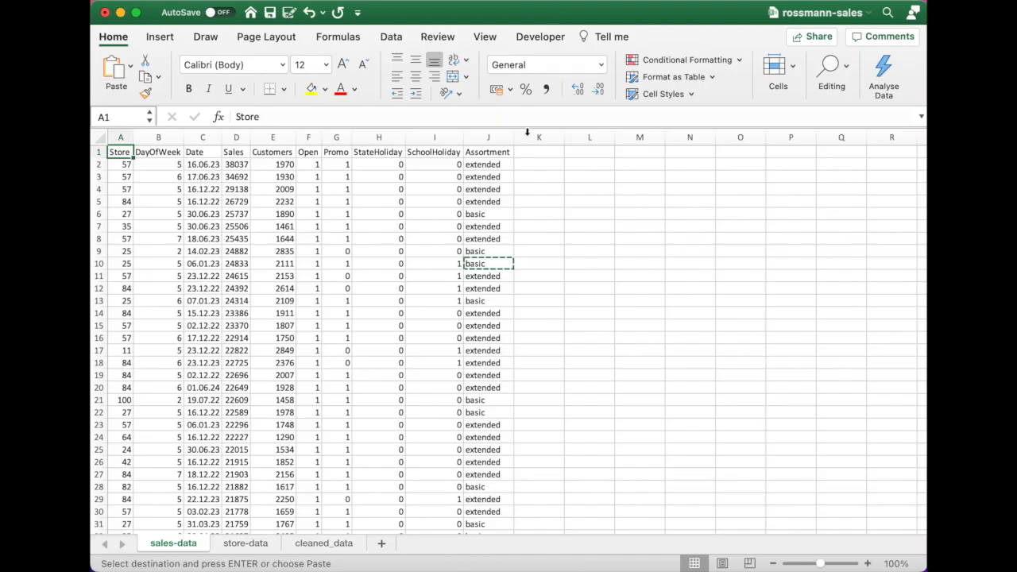
left_click(496, 178)
left_click(485, 250)
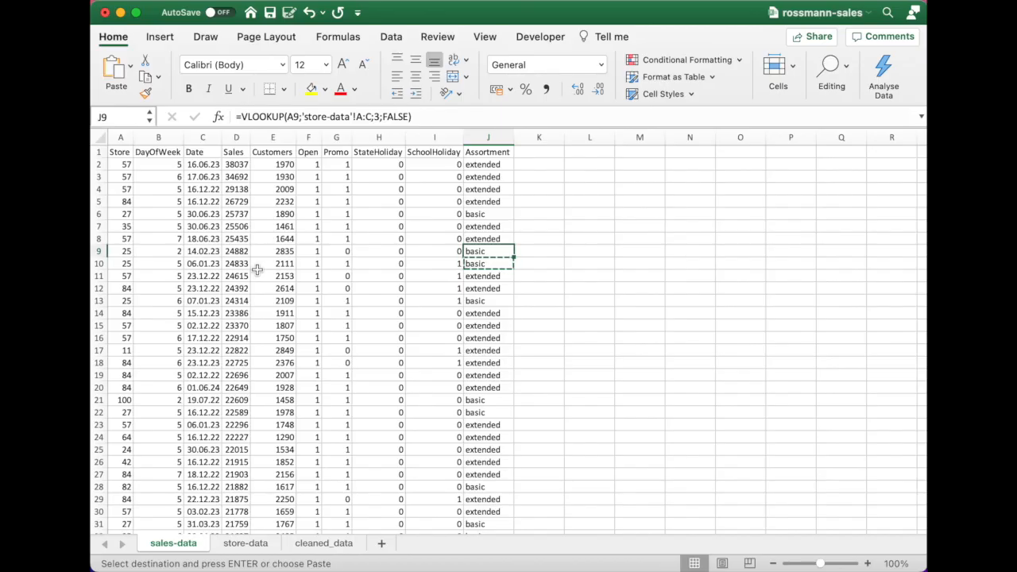
Step: Create a PivotTable on a new worksheet from the range 'sales-data'!$A$1:$J$91263
left_click(121, 153)
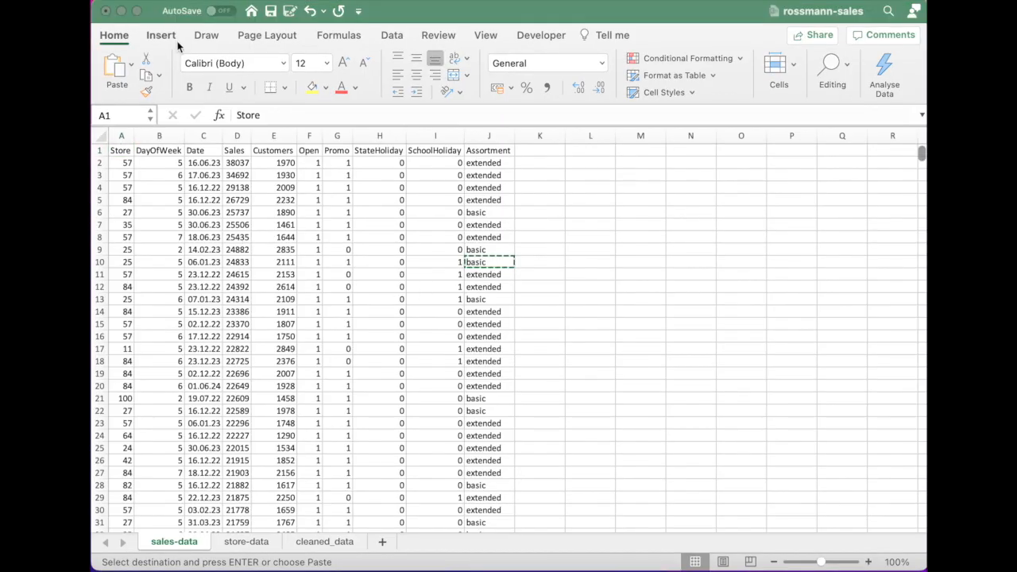
left_click(162, 35)
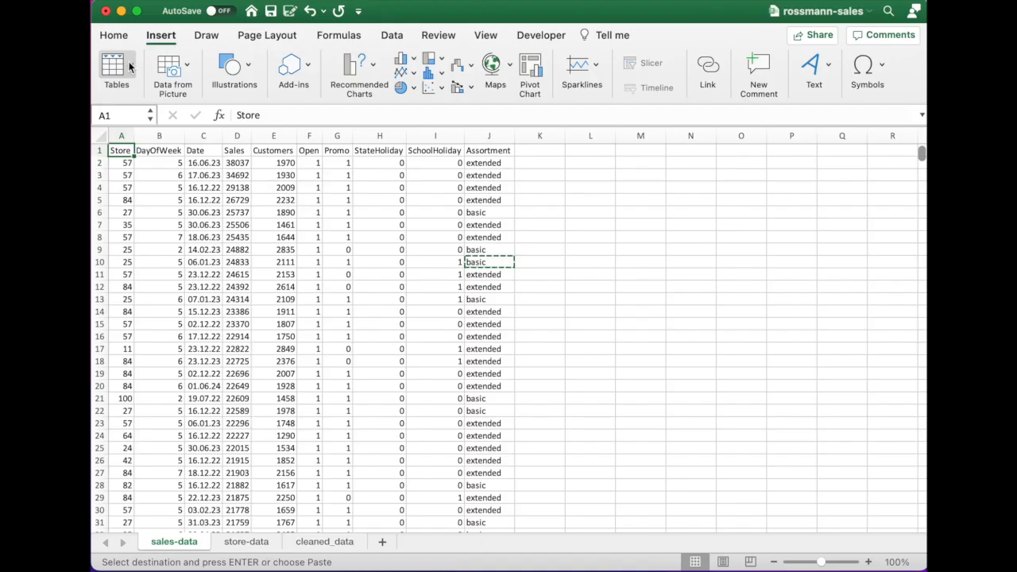
left_click(131, 64)
left_click(117, 123)
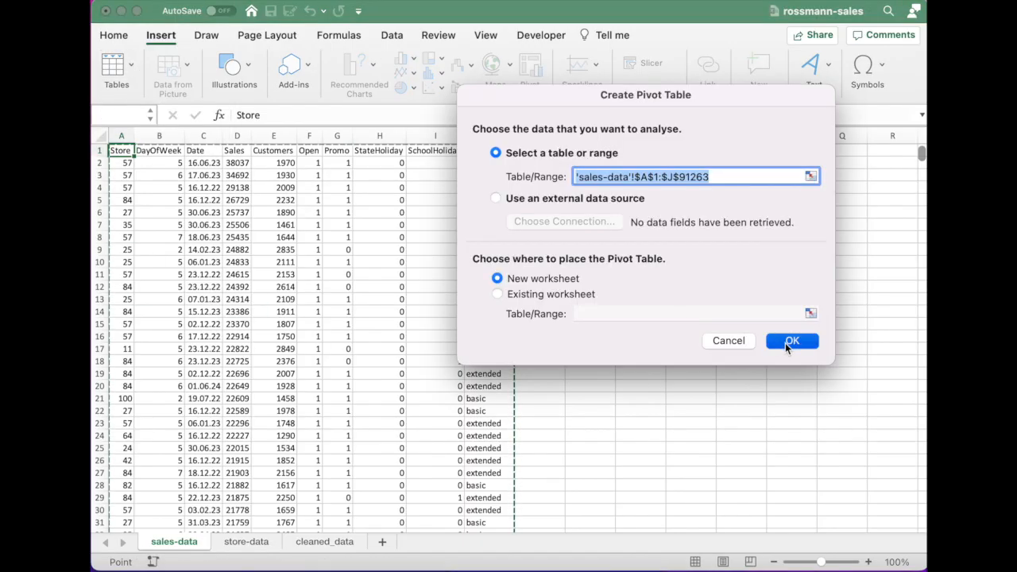
left_click(784, 347)
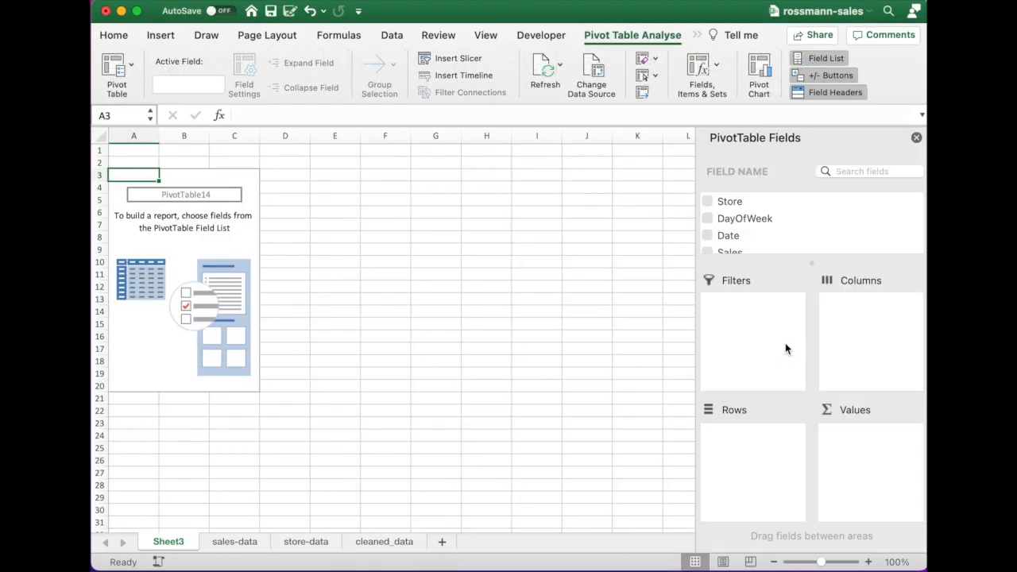
Step: Add Assortment as the PivotTable's row field and Sales as its value field
scroll(768, 220, "down", 3)
scroll(769, 221, "down", 4)
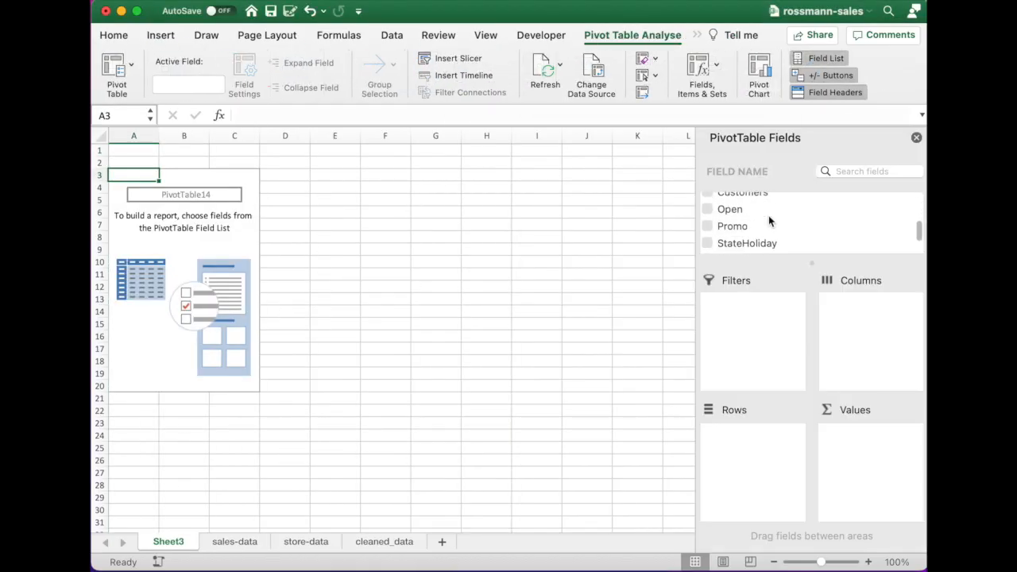
left_click_drag(743, 248, 756, 462)
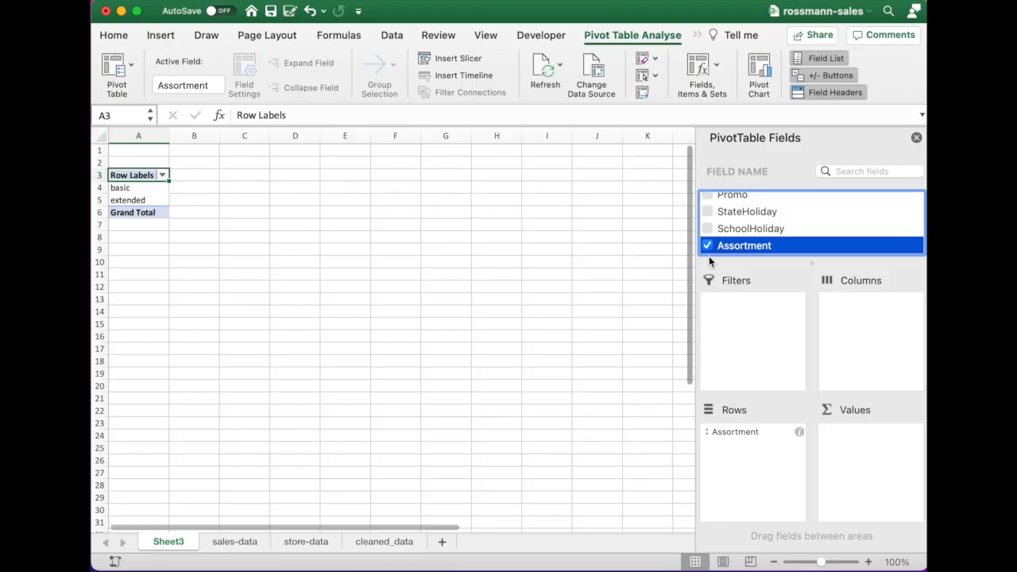
scroll(798, 212, "up", 1)
scroll(798, 212, "up", 4)
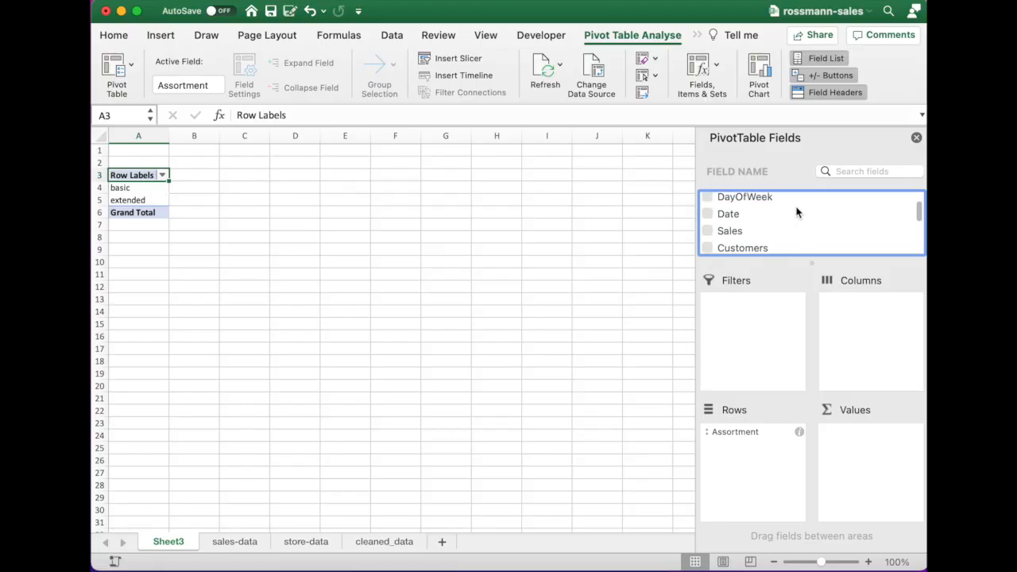
left_click(724, 238)
left_click_drag(725, 241, 874, 450)
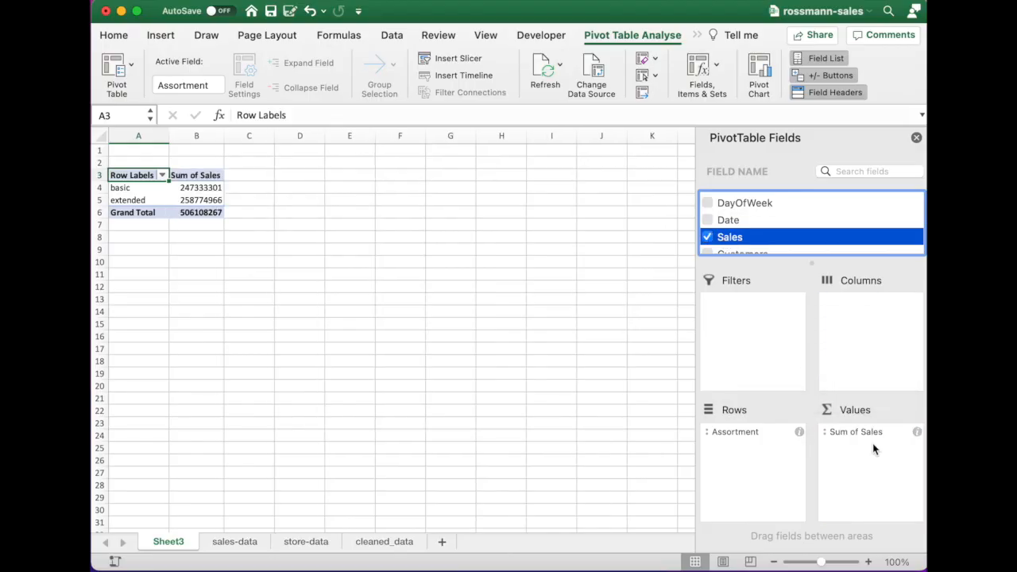
Step: Summarise the PivotTable's Sales value field by Average instead of Sum
left_click(917, 432)
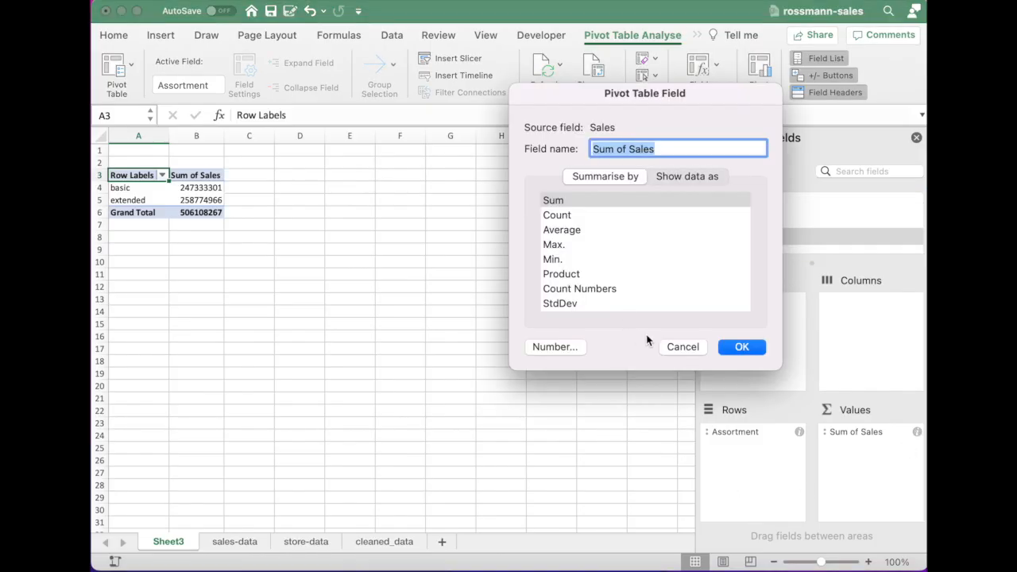
left_click(570, 230)
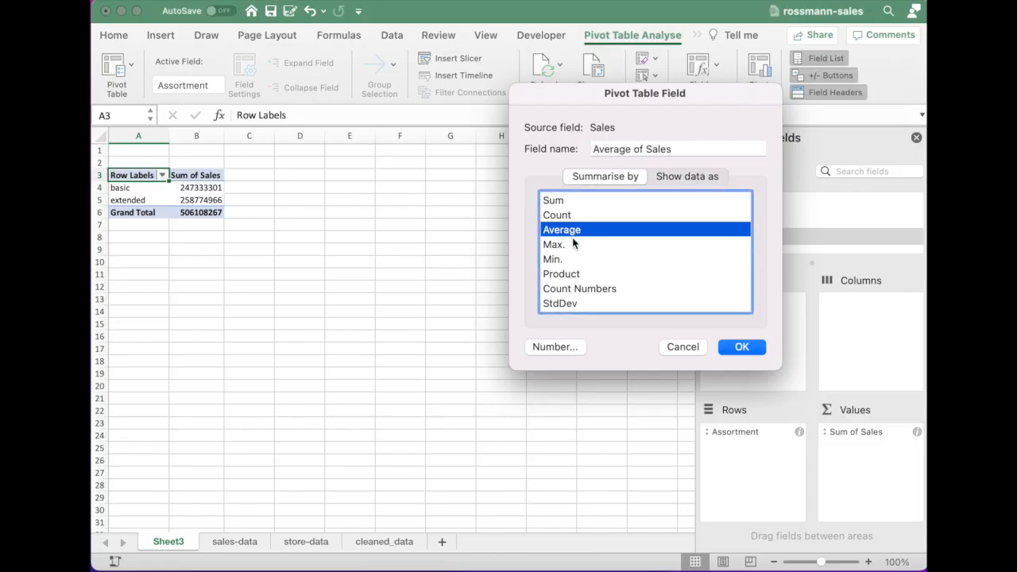
left_click(747, 347)
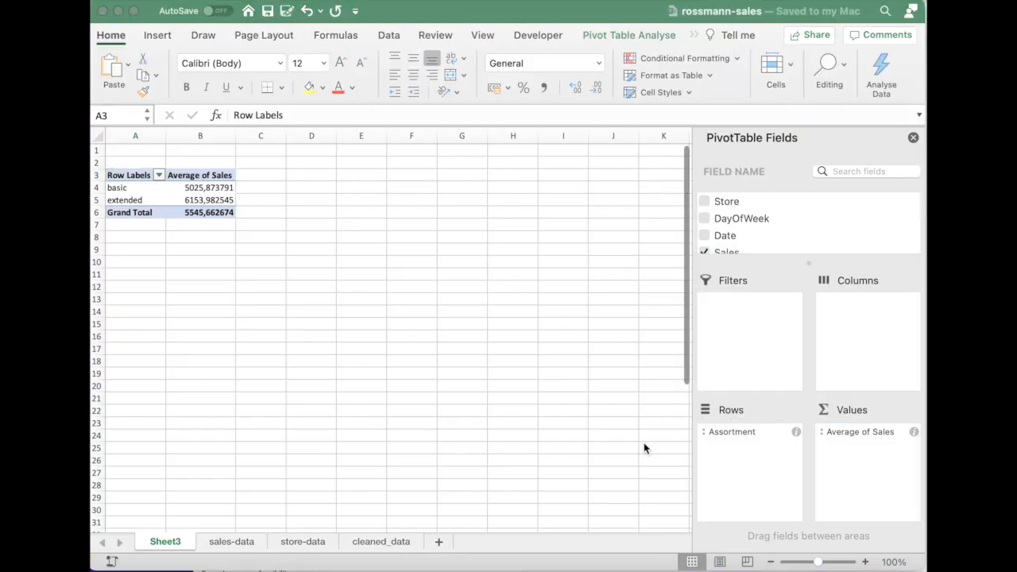
Step: View the store-data sheet, look over the same data in the separate store workbook, and return to the rossmann-sales workbook
left_click(565, 16)
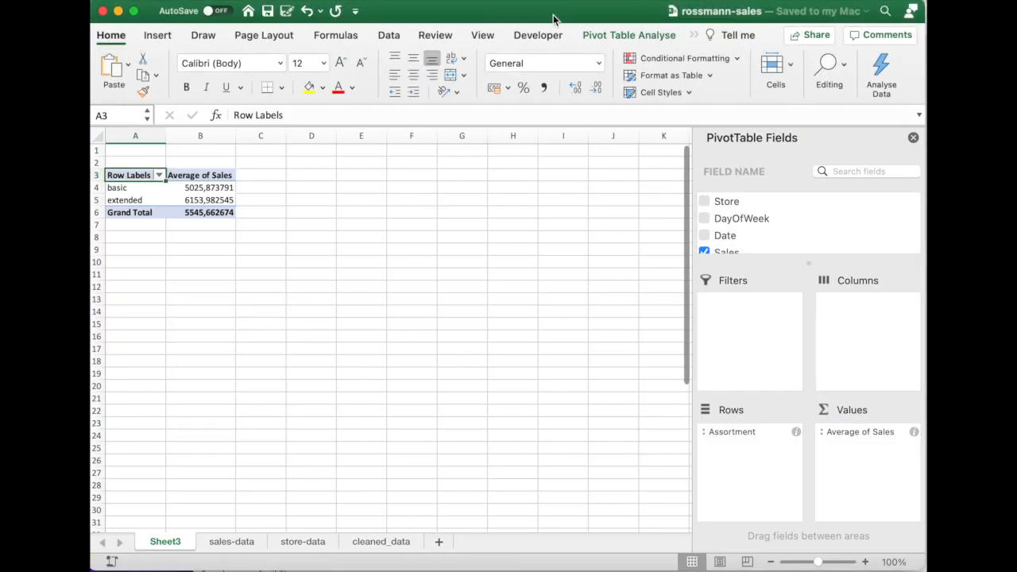
left_click(284, 542)
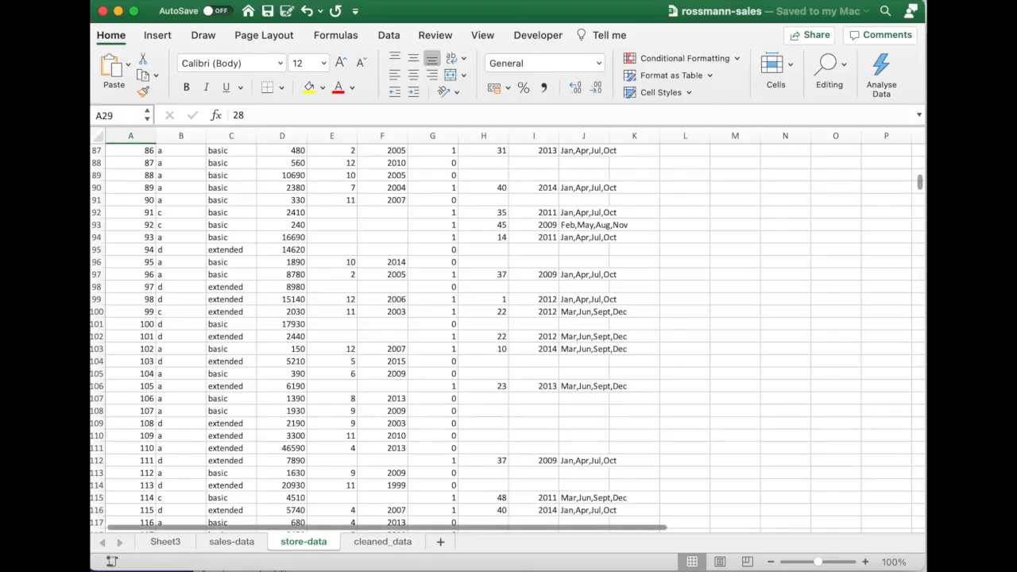
left_click(923, 456)
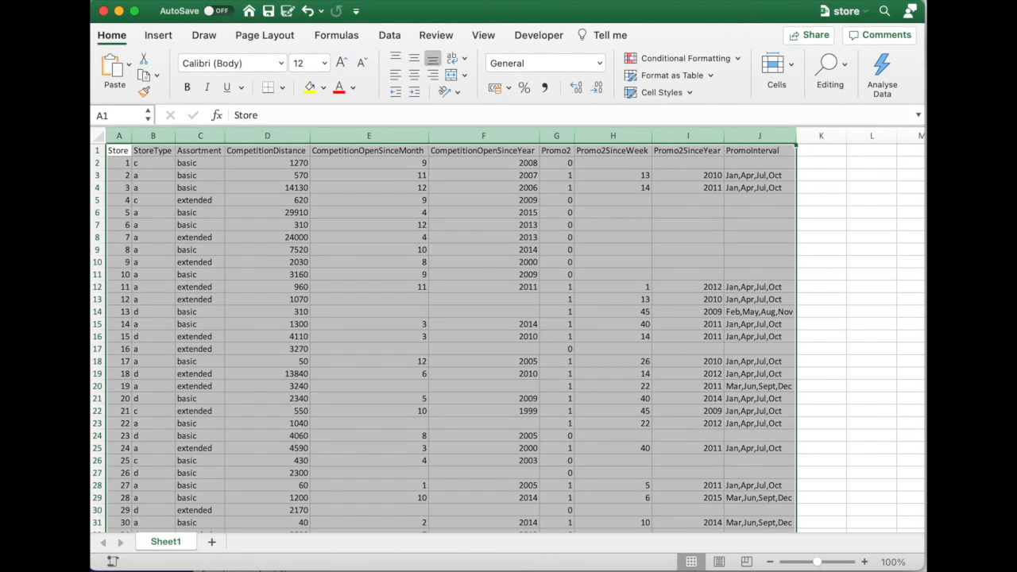
left_click(117, 150)
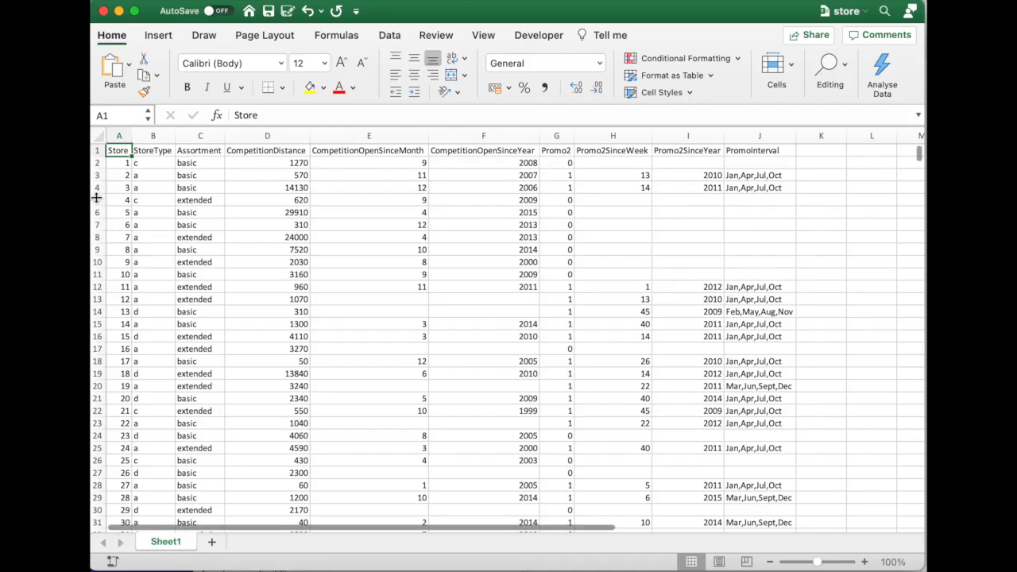
left_click(117, 11)
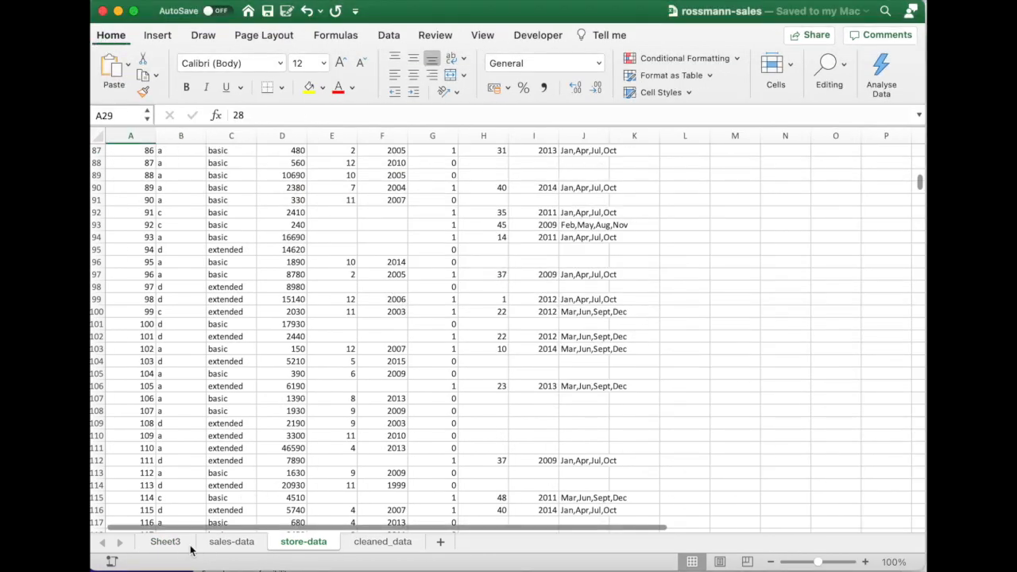
Step: Add the header "Assortment from another file" in cell K1 of the sales-data sheet
left_click(216, 547)
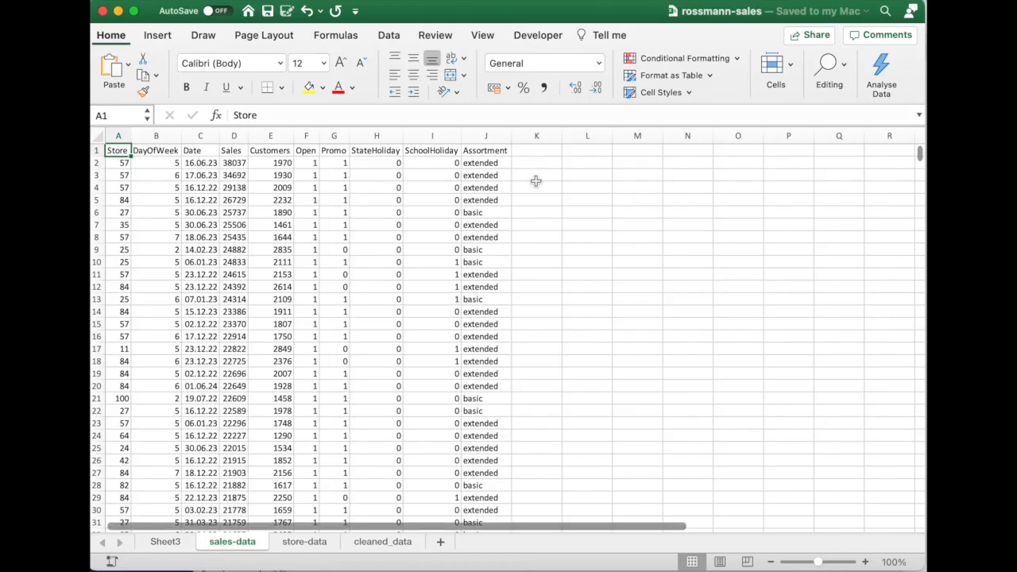
left_click(536, 150)
type("Ass")
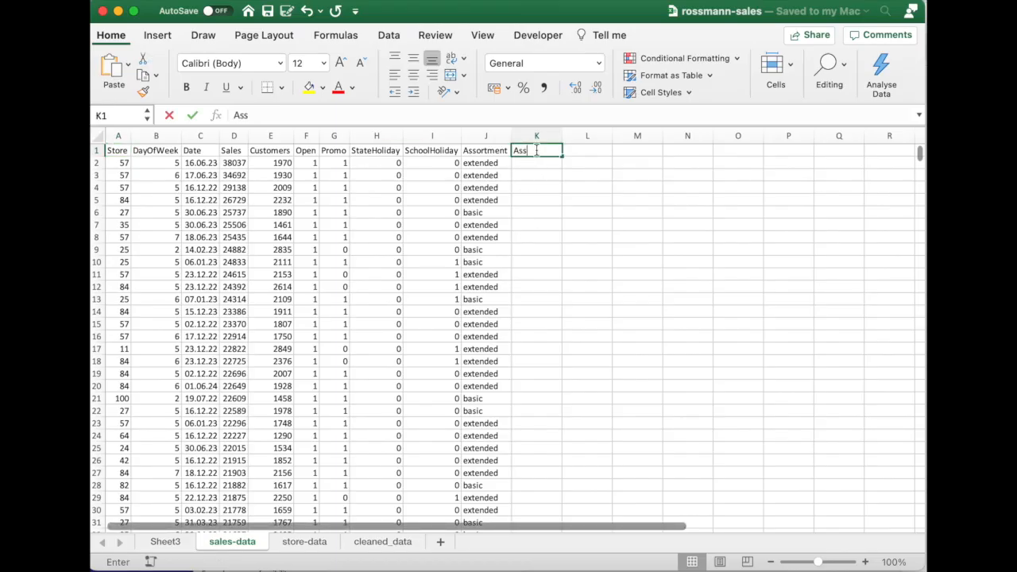
type("ortment f")
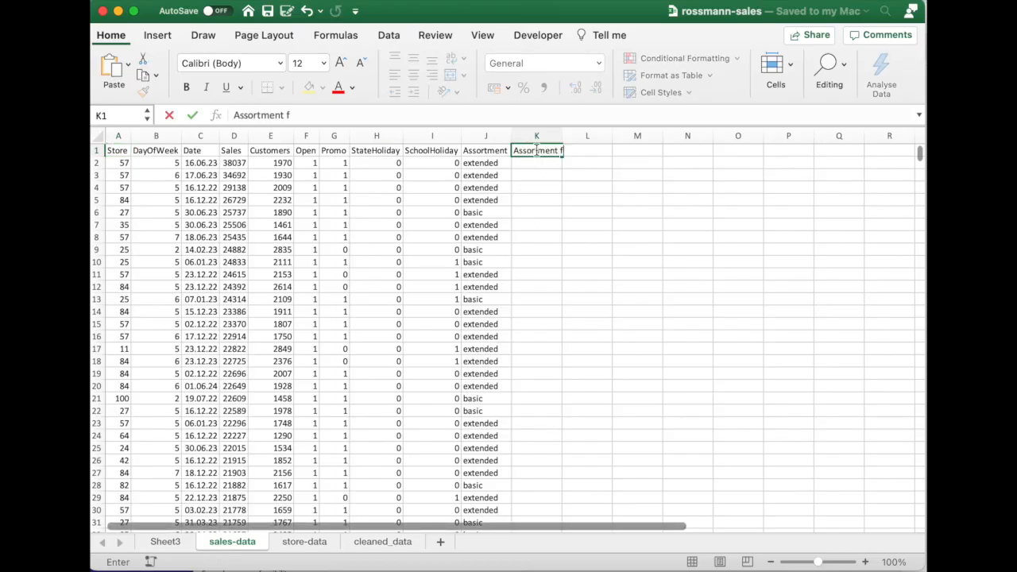
type("rom another file")
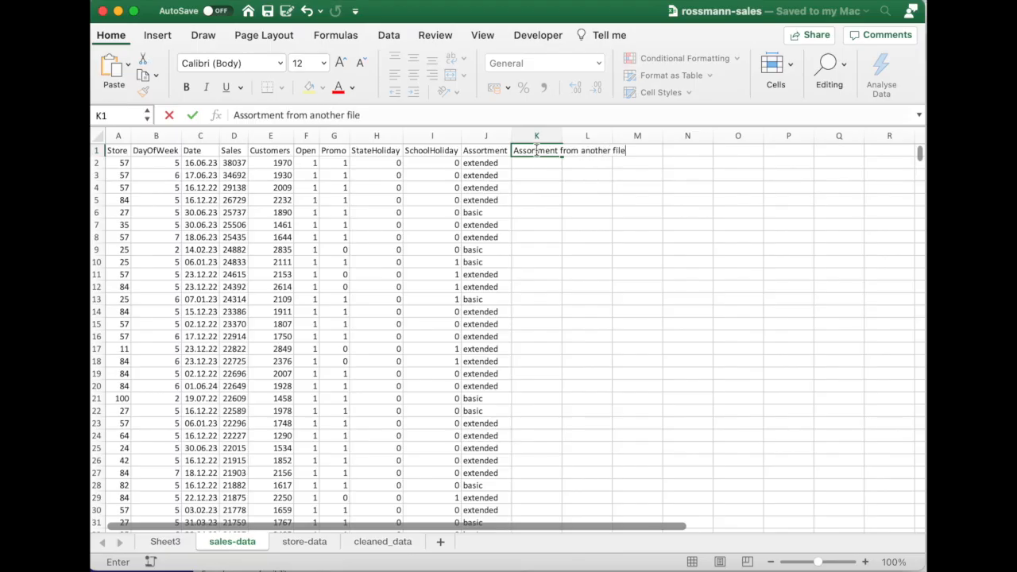
key("Return")
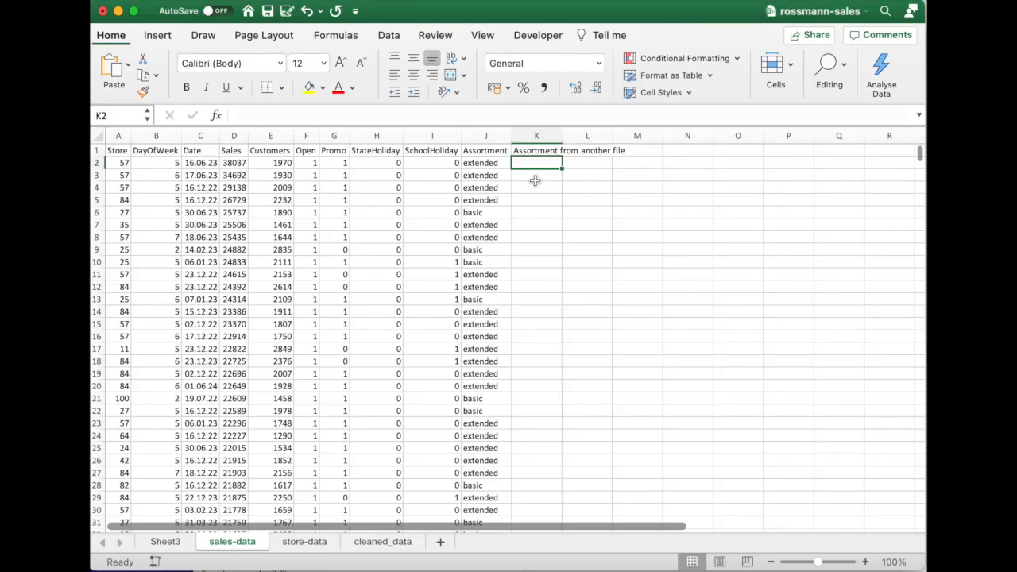
Step: Enter =VLOOKUP(A2;'store-data'!A:C;3;False) in K2 of sales-data to look up the store's assortment
type("=")
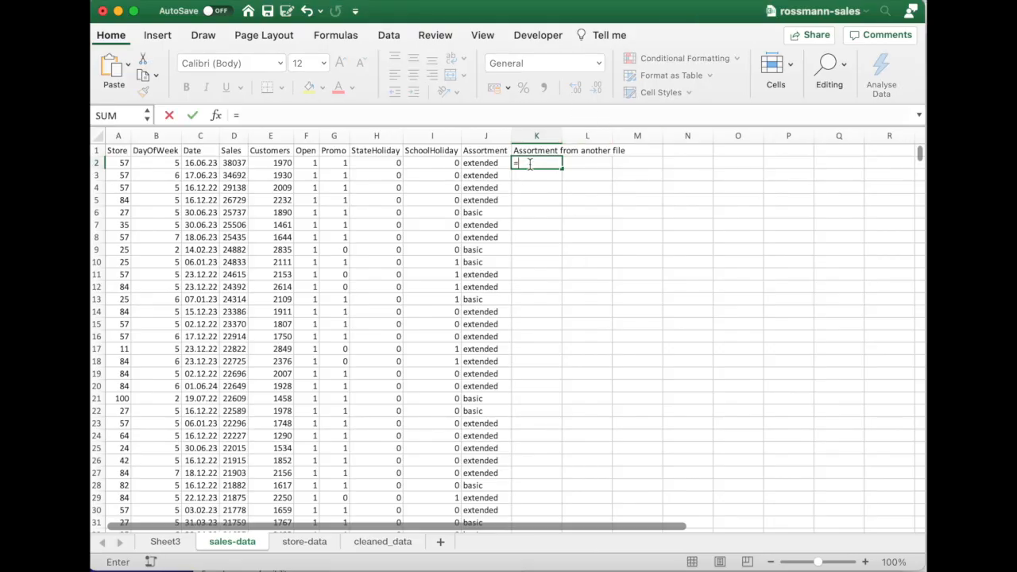
type("vloo")
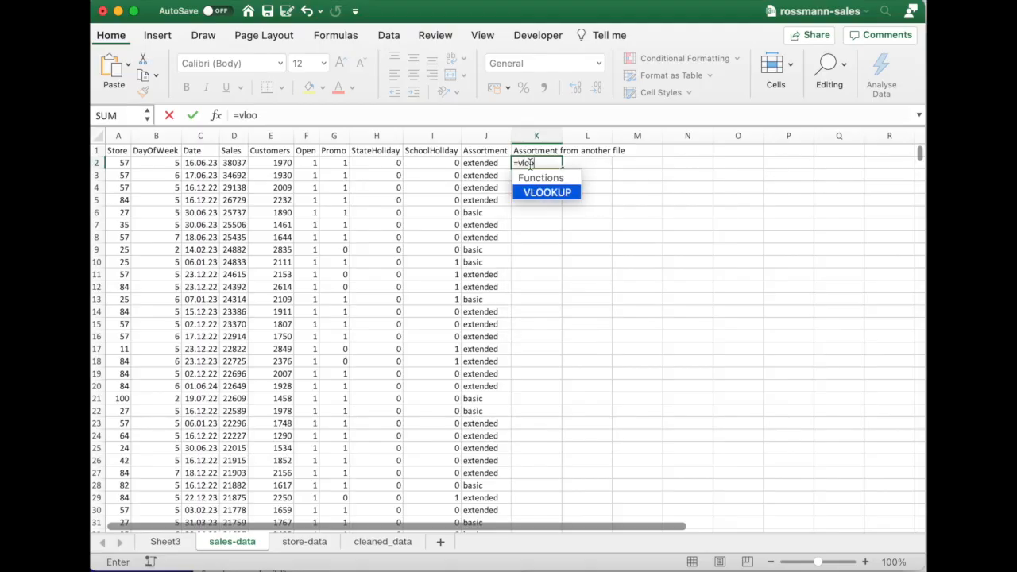
type("kup(")
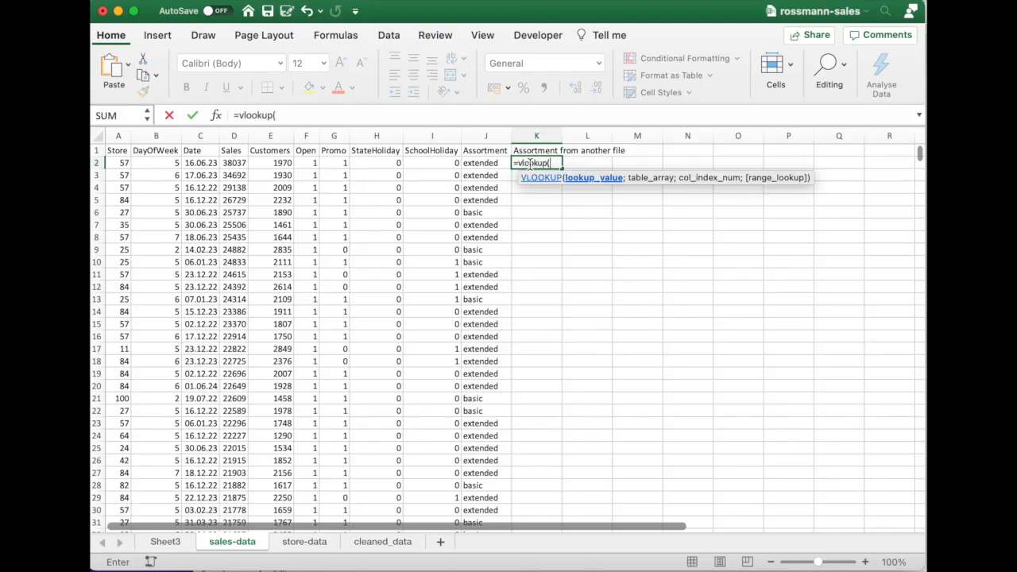
left_click(125, 162)
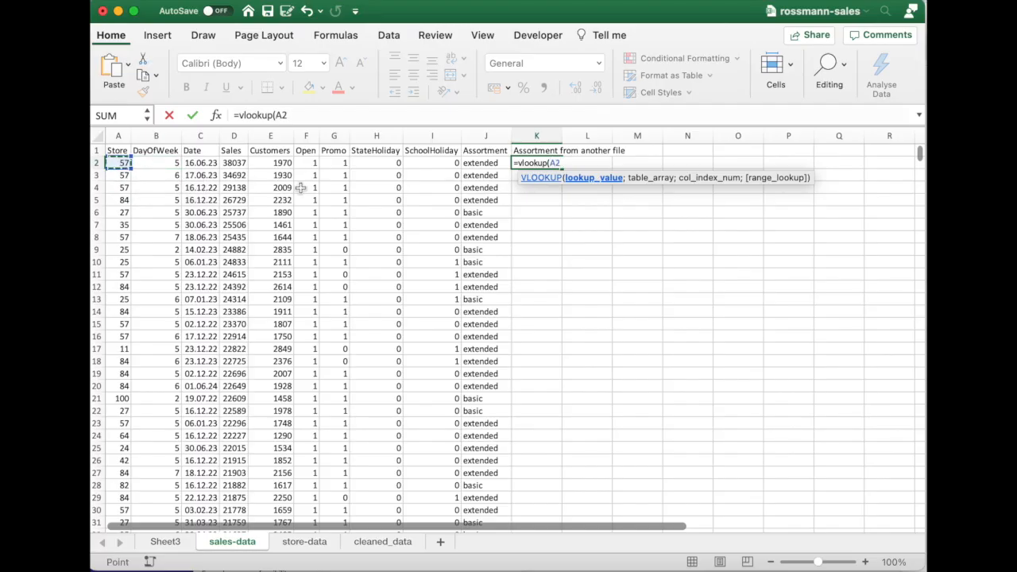
type(";")
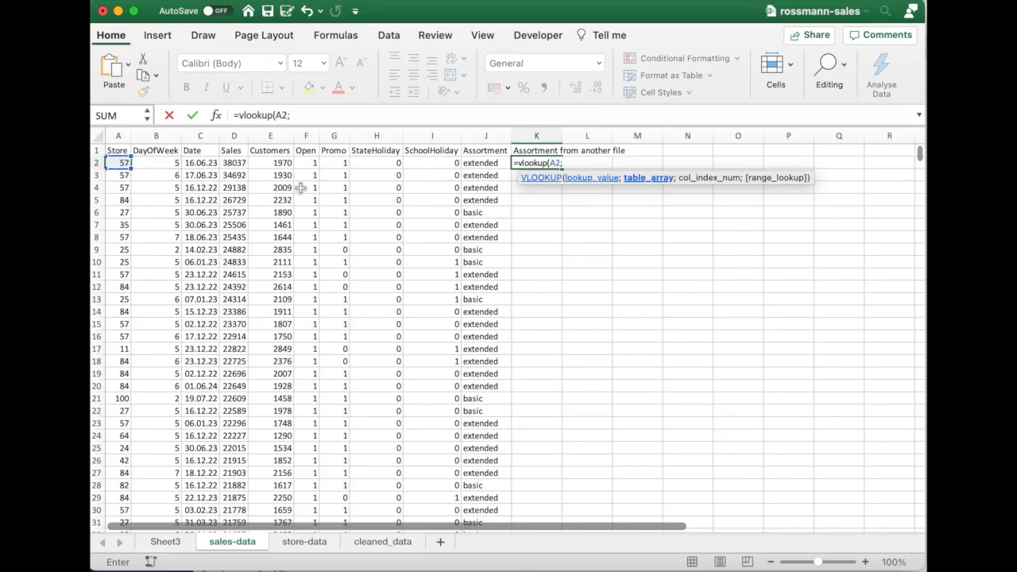
left_click(305, 542)
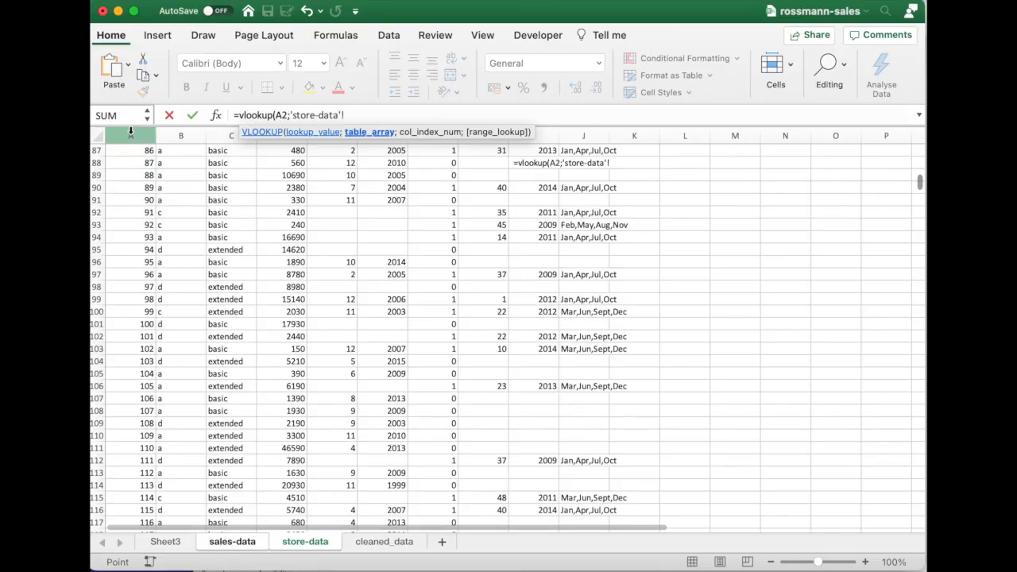
left_click_drag(130, 136, 218, 133)
type(";")
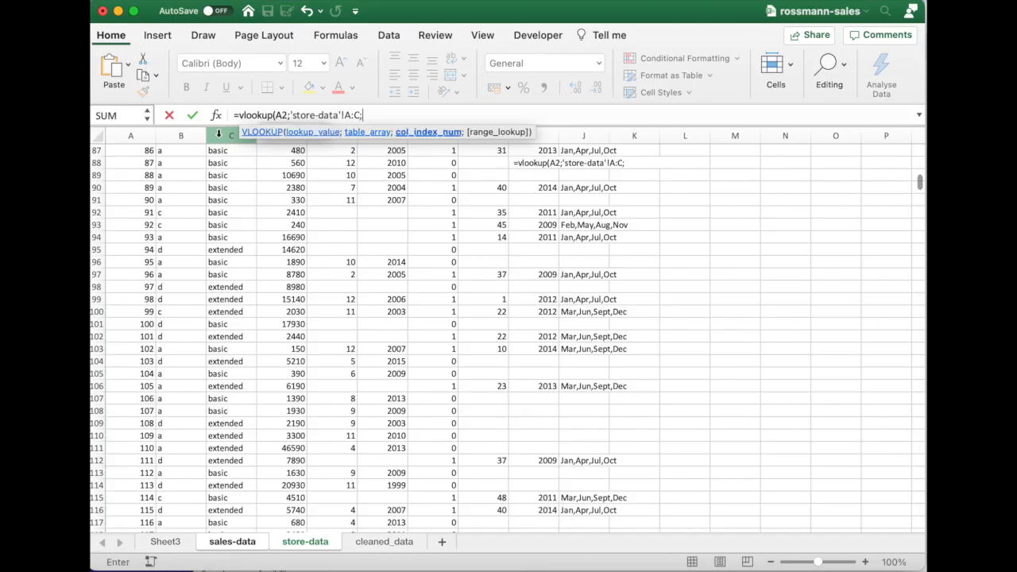
type("3;False)")
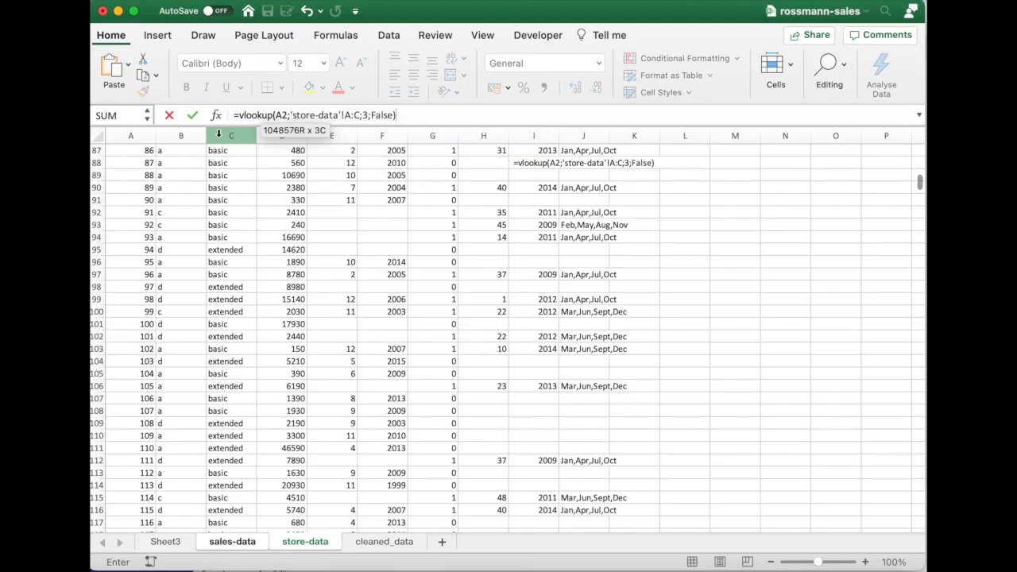
key("Return")
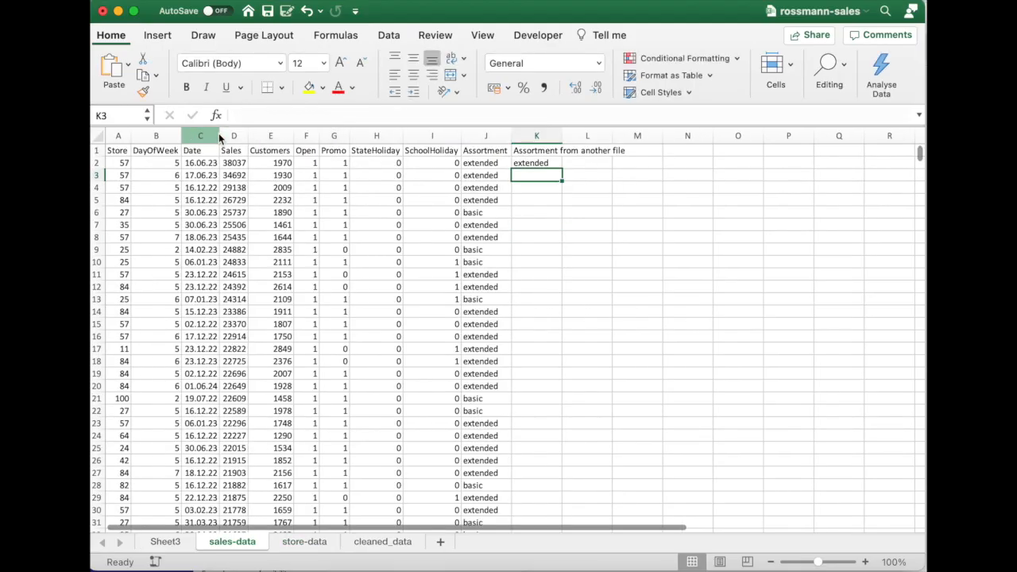
Step: Insert the workbook reference [store.xlsx] before the sheet name in K2's VLOOKUP table array
left_click(545, 163)
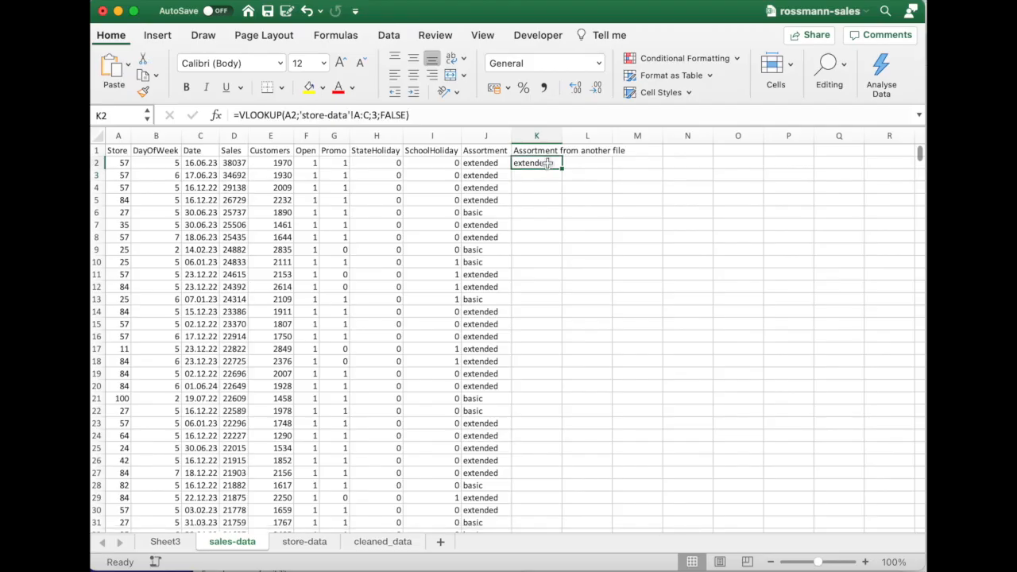
left_click(343, 114)
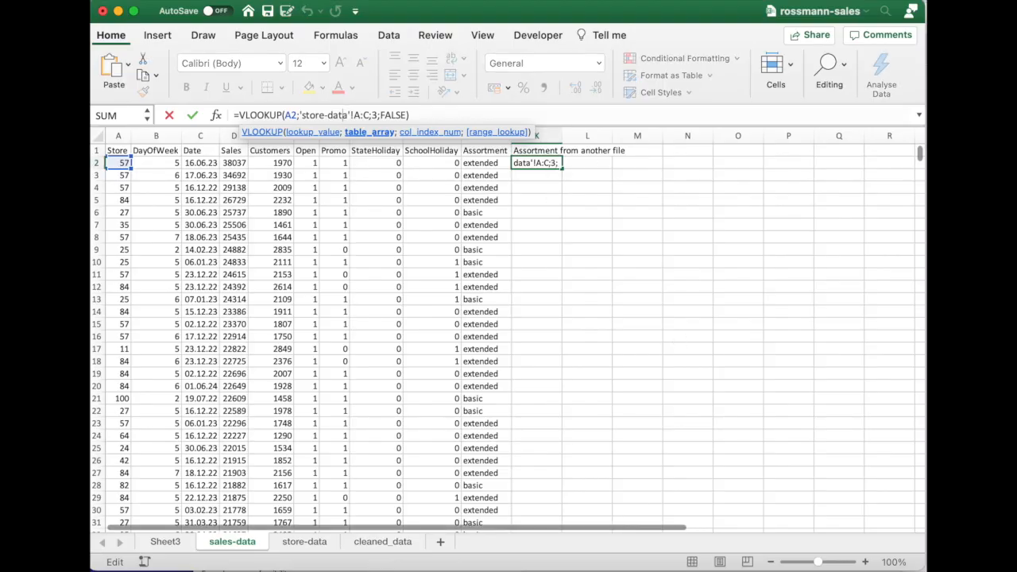
left_click(914, 569)
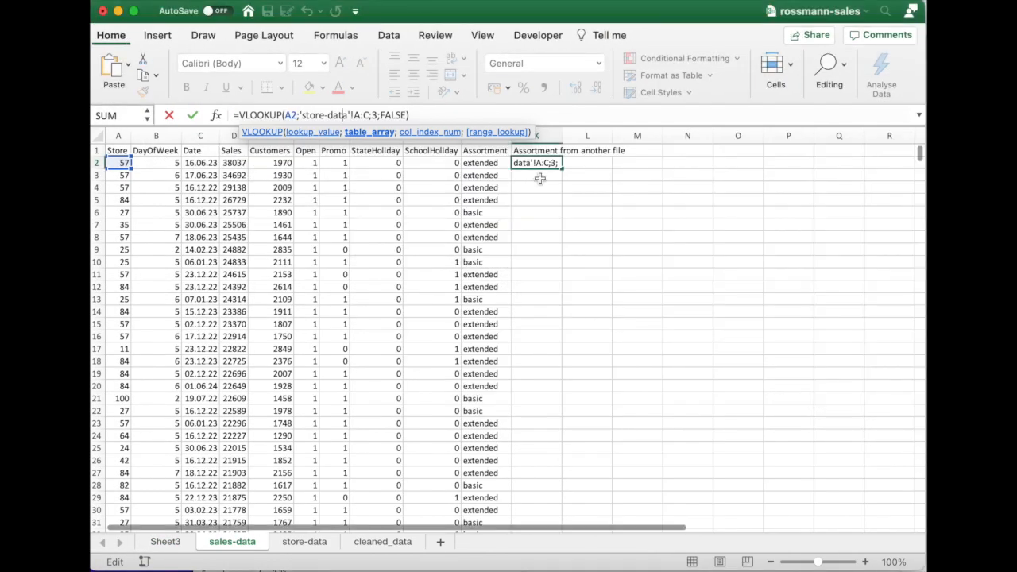
left_click(304, 115)
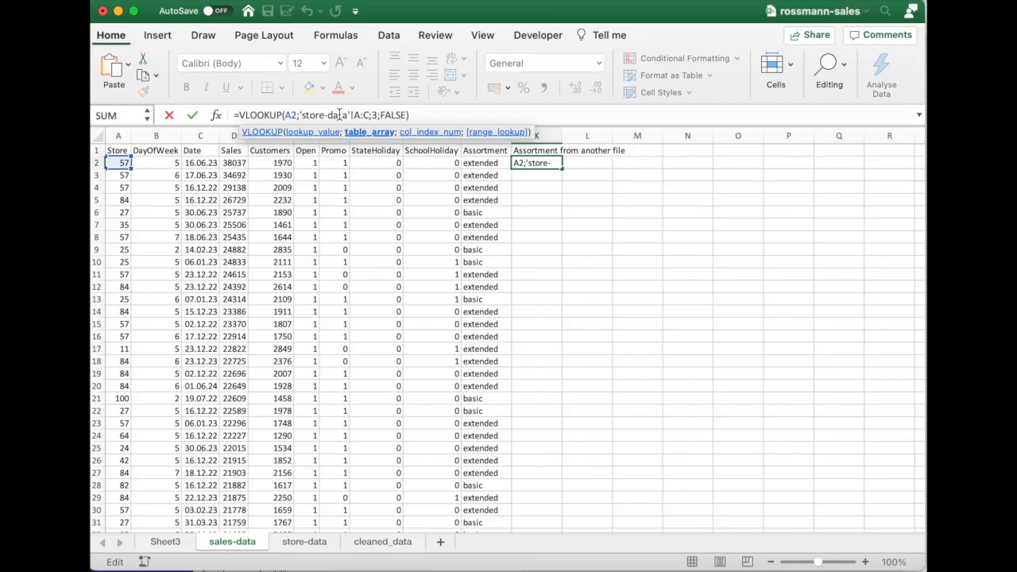
type("[]")
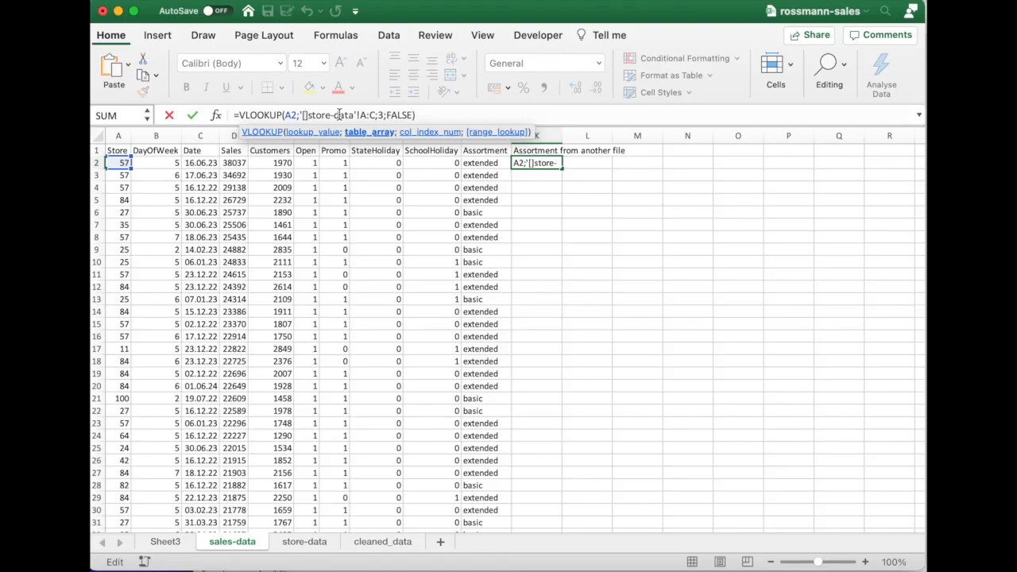
type("store.")
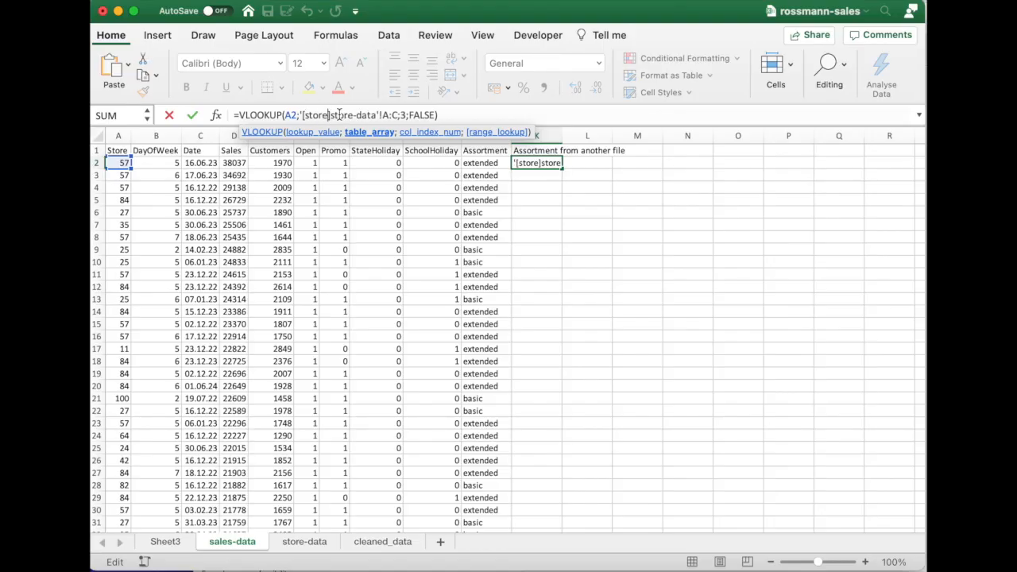
type("xxlx")
key("Left")
type("s")
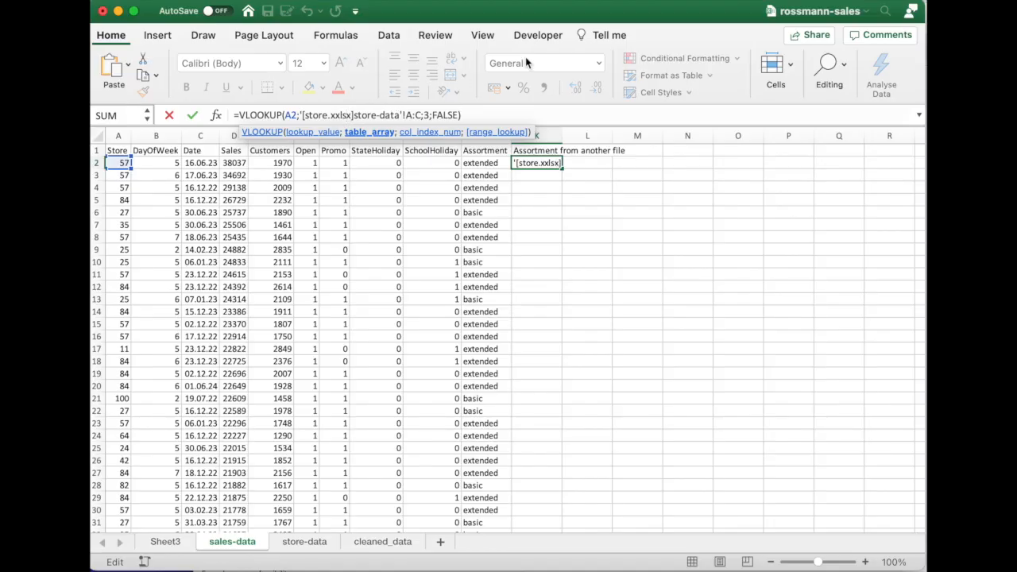
key("BackSpace")
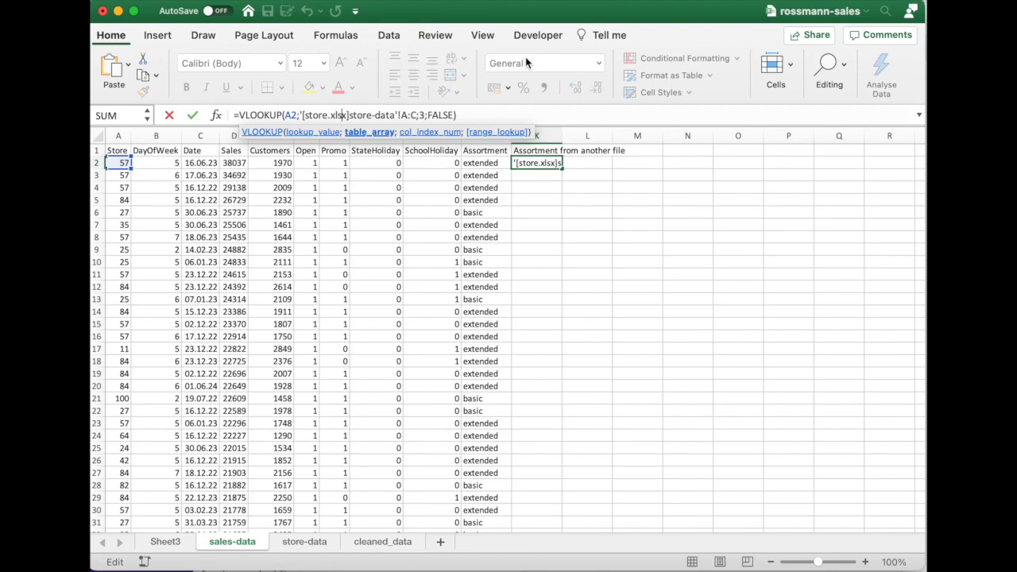
Step: Replace the sheet name store-data with Sheet1 in K2's external VLOOKUP reference and commit the formula
key("Right")
key("Right")
key("shift+Right")
key("shift+Right")
key("shift+Right")
key("shift+Right")
key("shift+Right")
key("shift+Right")
key("shift+Right")
key("shift+Right")
key("shift+Right")
key("shift+Right")
type("Sheet1")
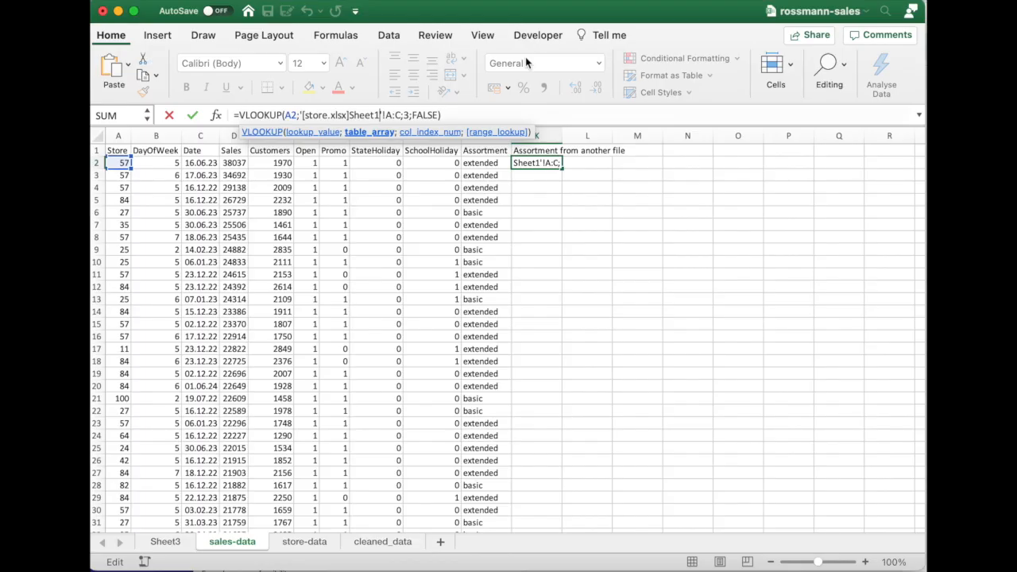
key("Return")
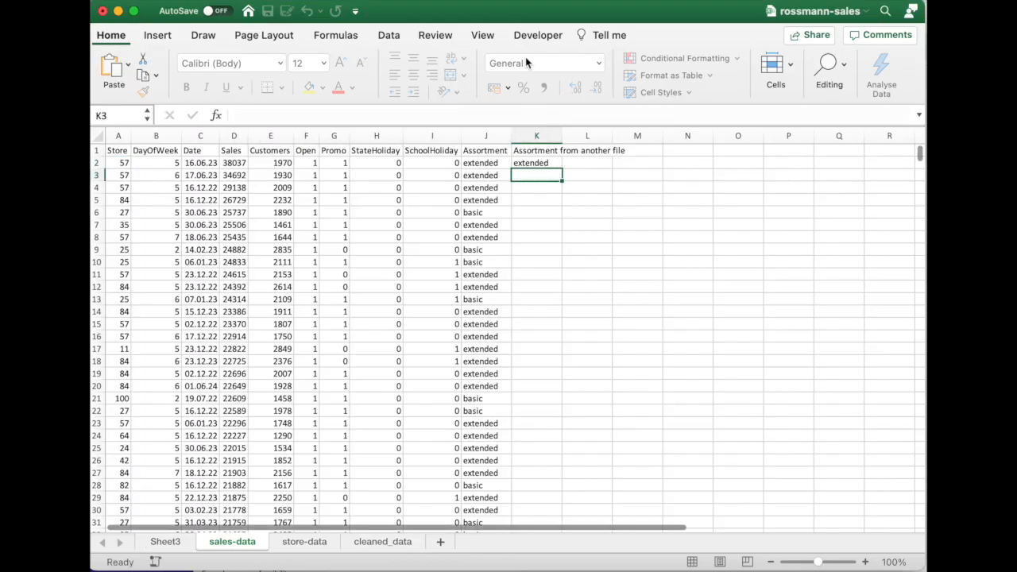
left_click(534, 164)
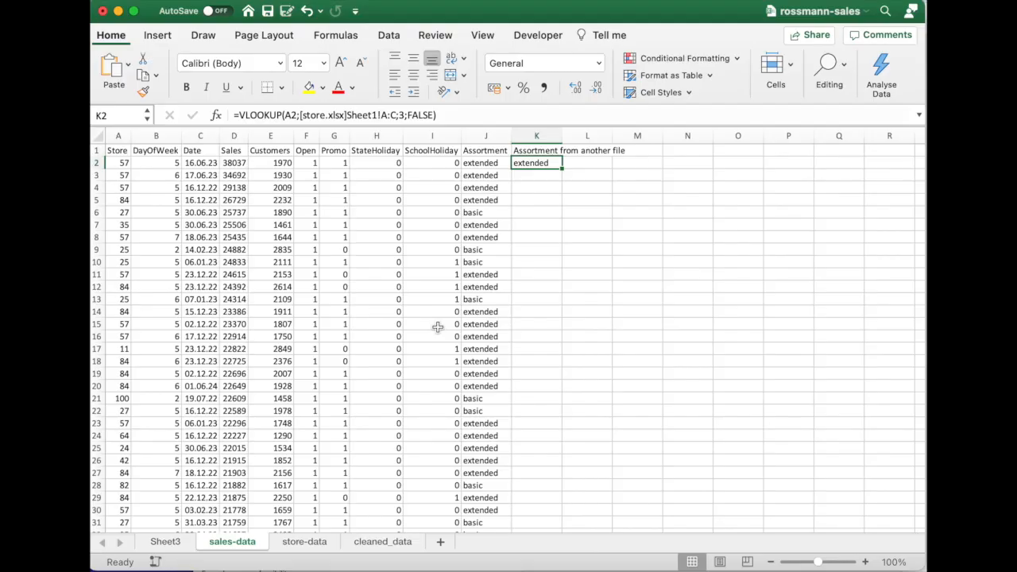
Step: Delete the store-data sheet from the workbook and return to the sales-data sheet
right_click(312, 546)
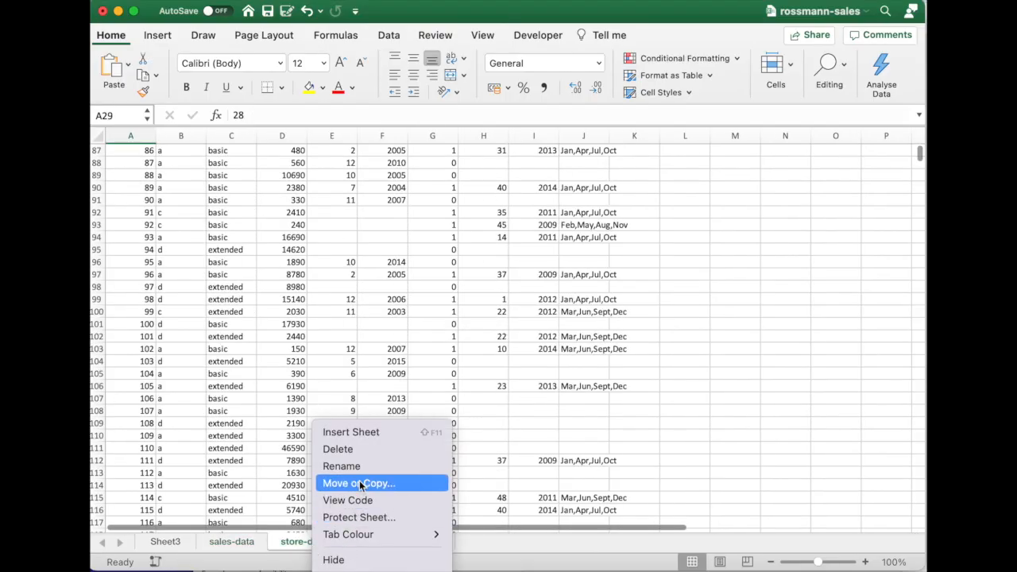
left_click(364, 449)
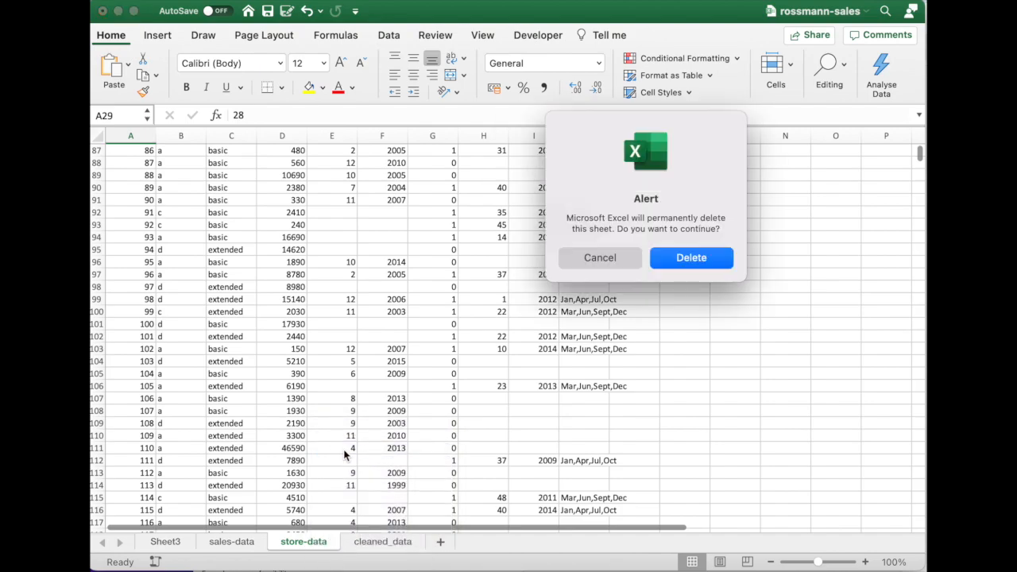
left_click(681, 257)
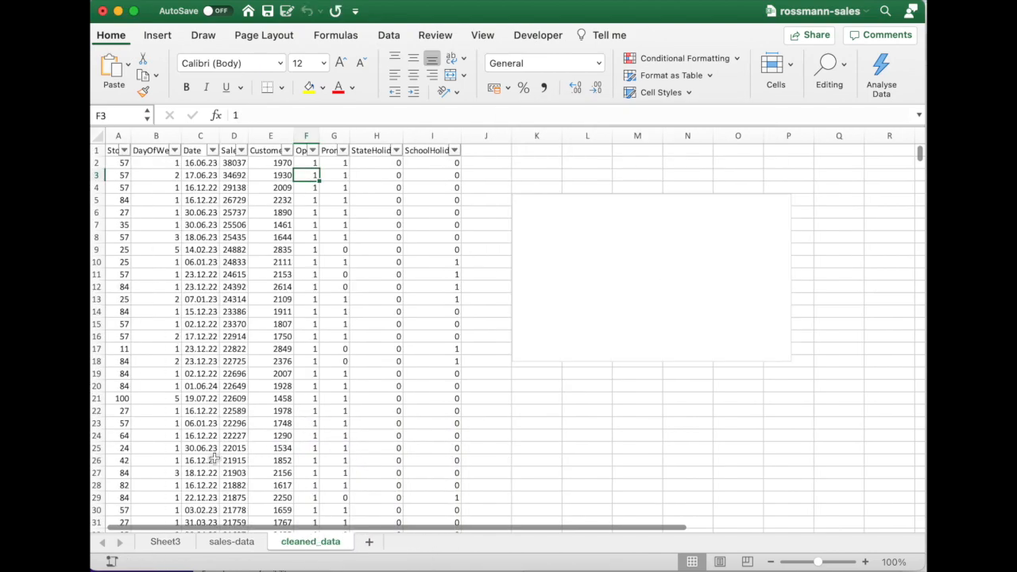
left_click(231, 542)
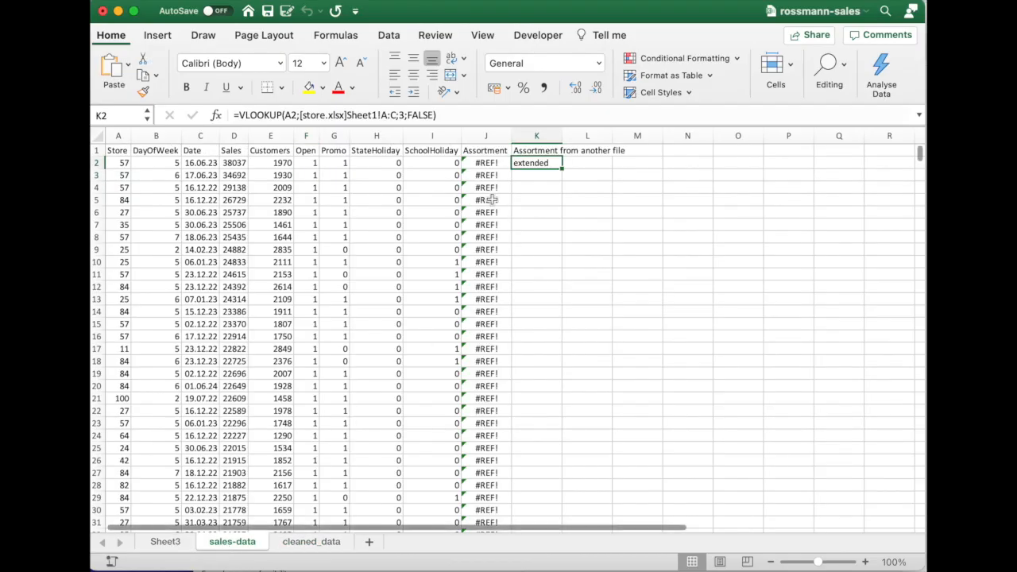
Step: Fill the external-workbook VLOOKUP formula from K2 down to K15
left_click(485, 139)
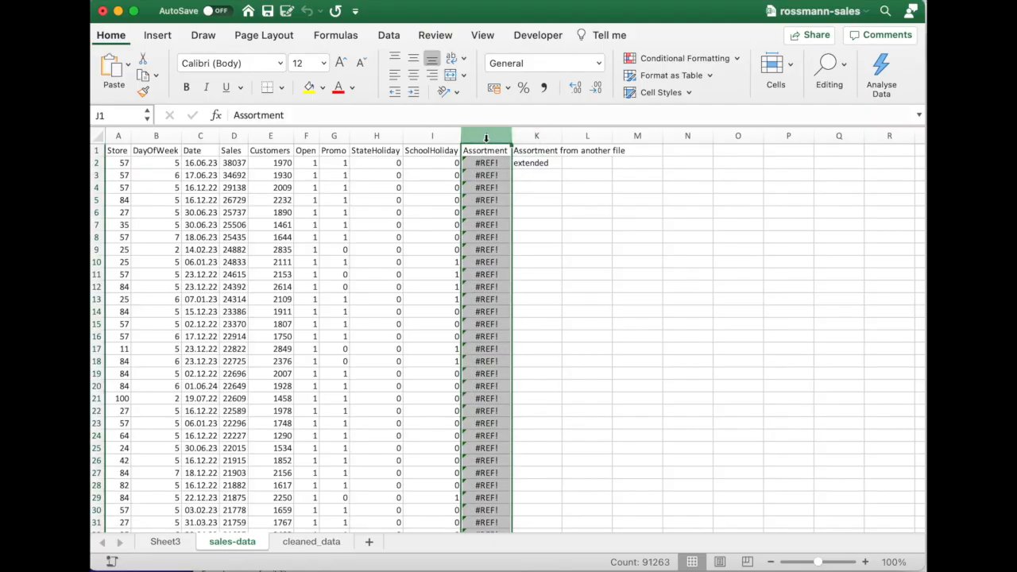
left_click(548, 163)
left_click_drag(561, 169, 555, 324)
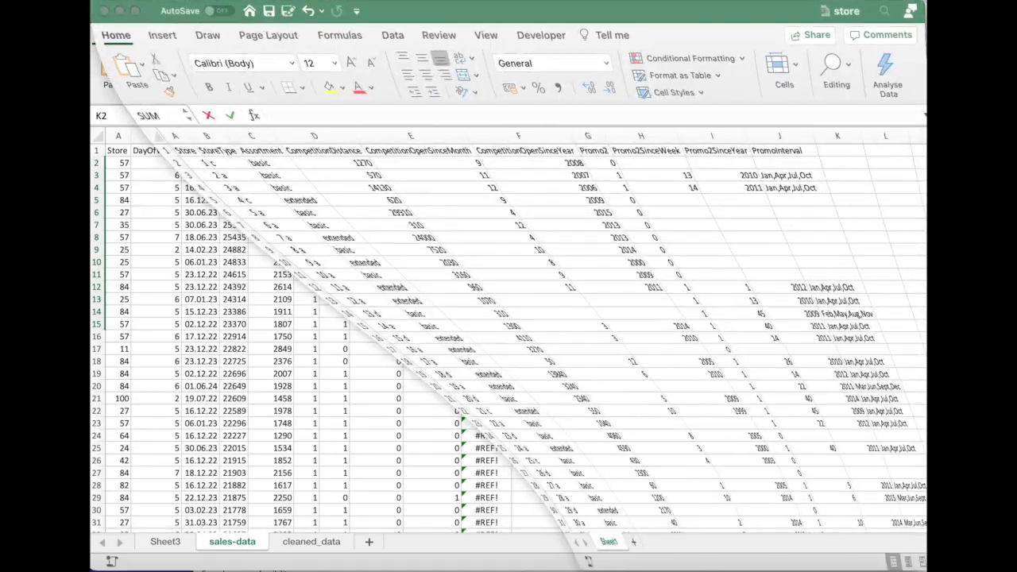
key("Escape")
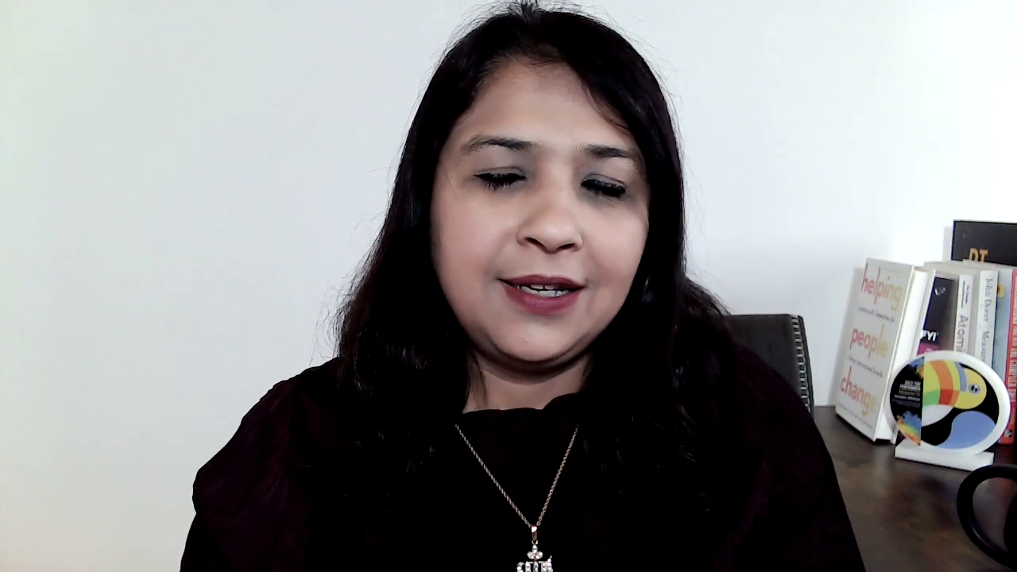